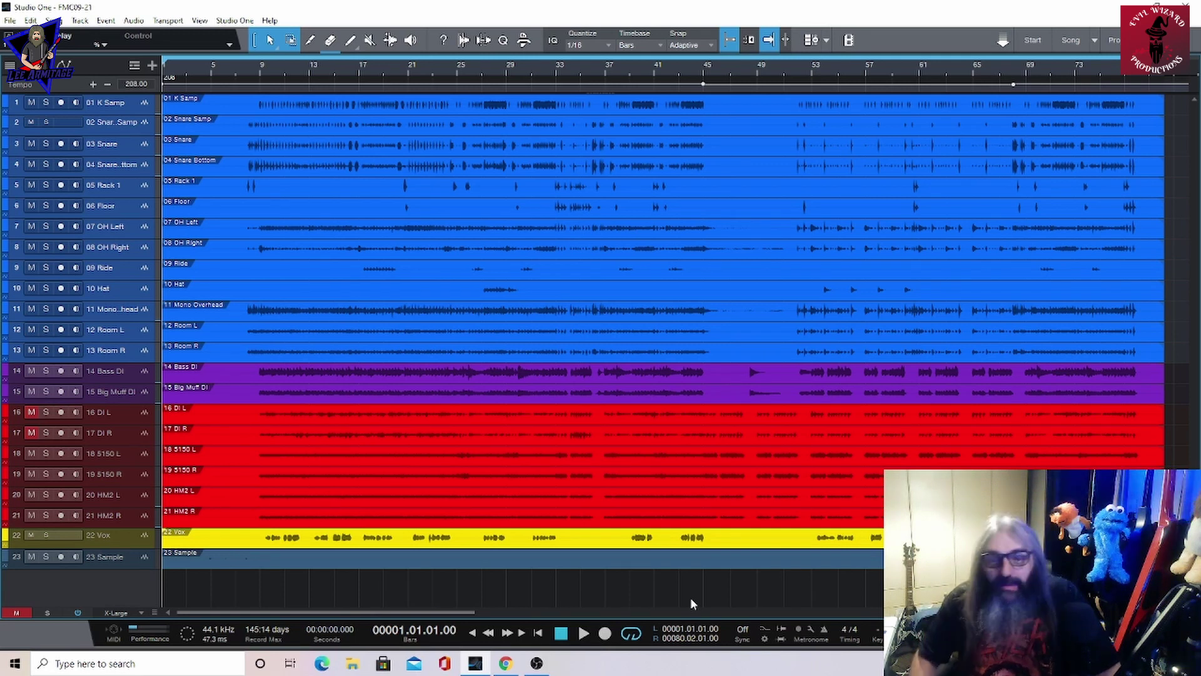
- Play back the song, and audition the soloed drum tracks from bar 7 with their inserts bypassed
click(582, 633)
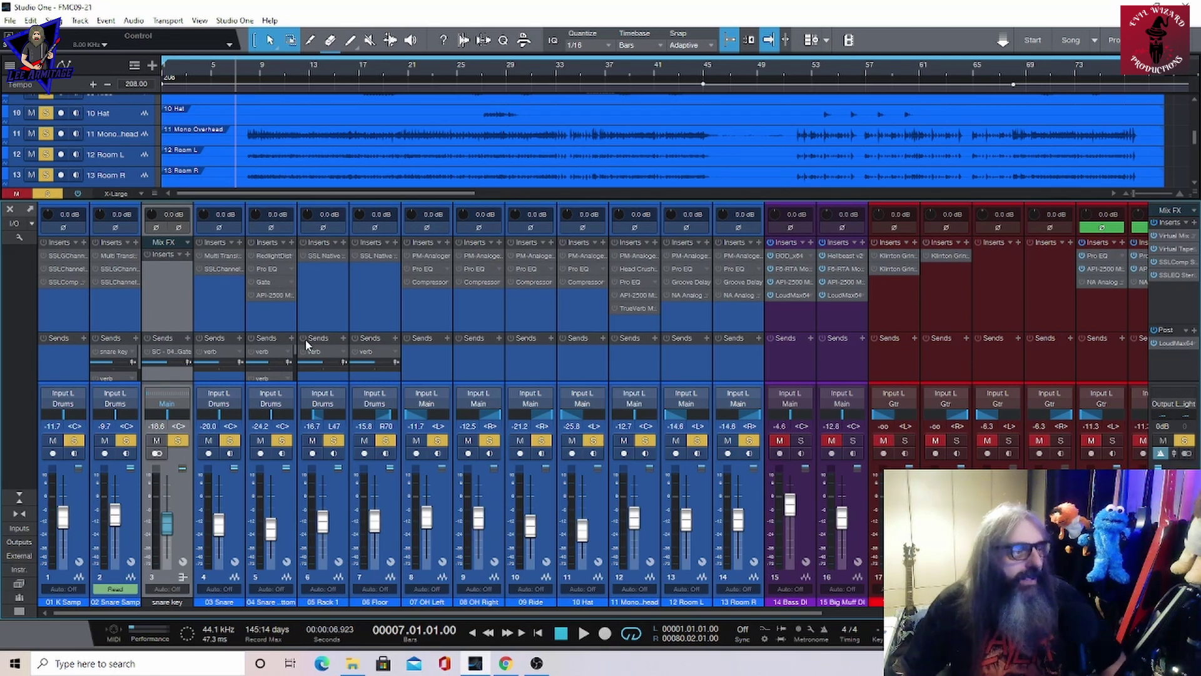
click(584, 633)
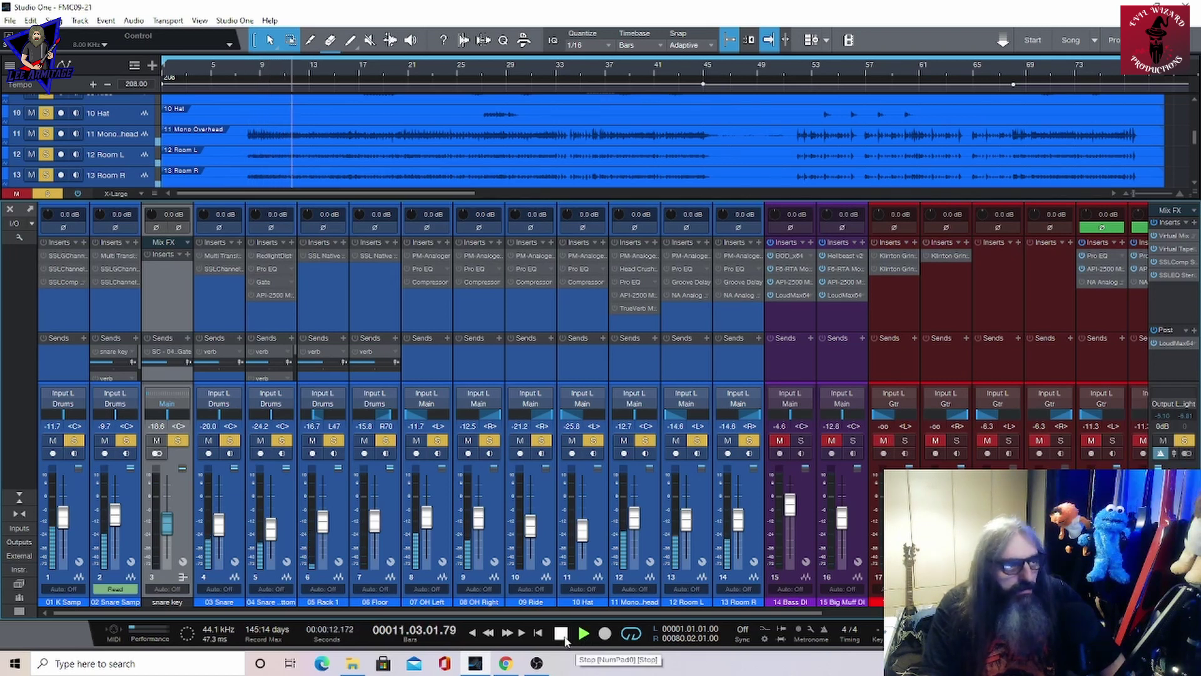
click(565, 637)
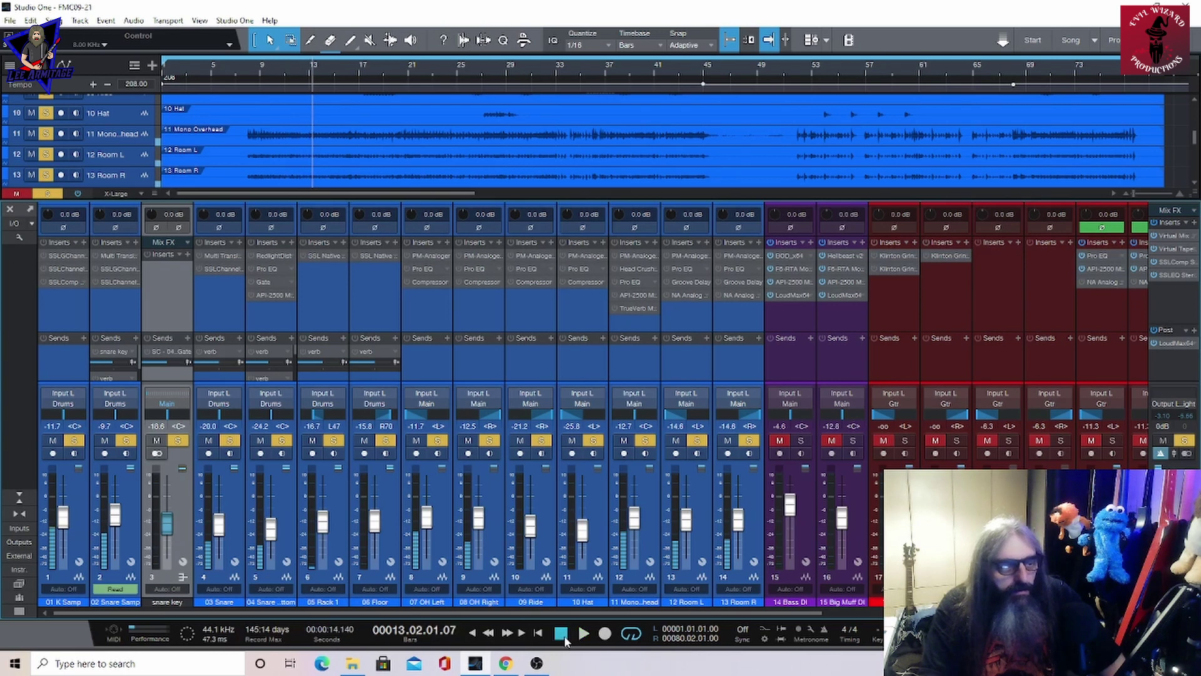
click(564, 638)
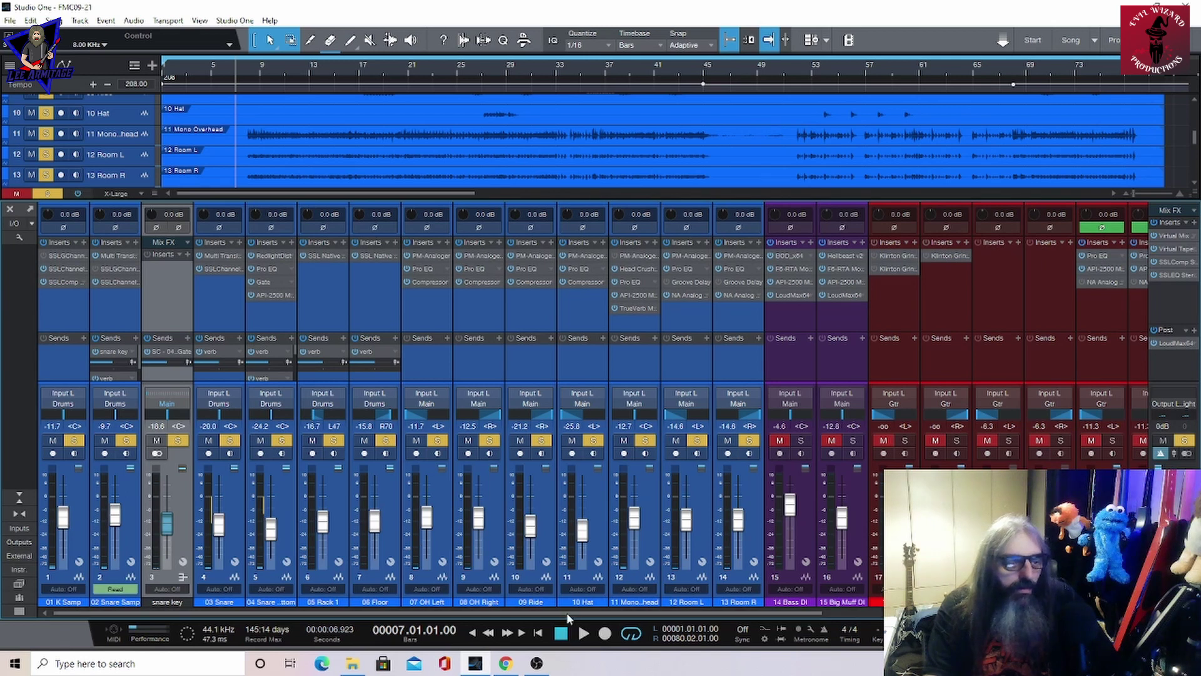
- Look over the mixer channels and inspect the LMF and HMF frequencies of the 01 K Samp track's second SSL channel strip
drag(578, 613, 810, 611)
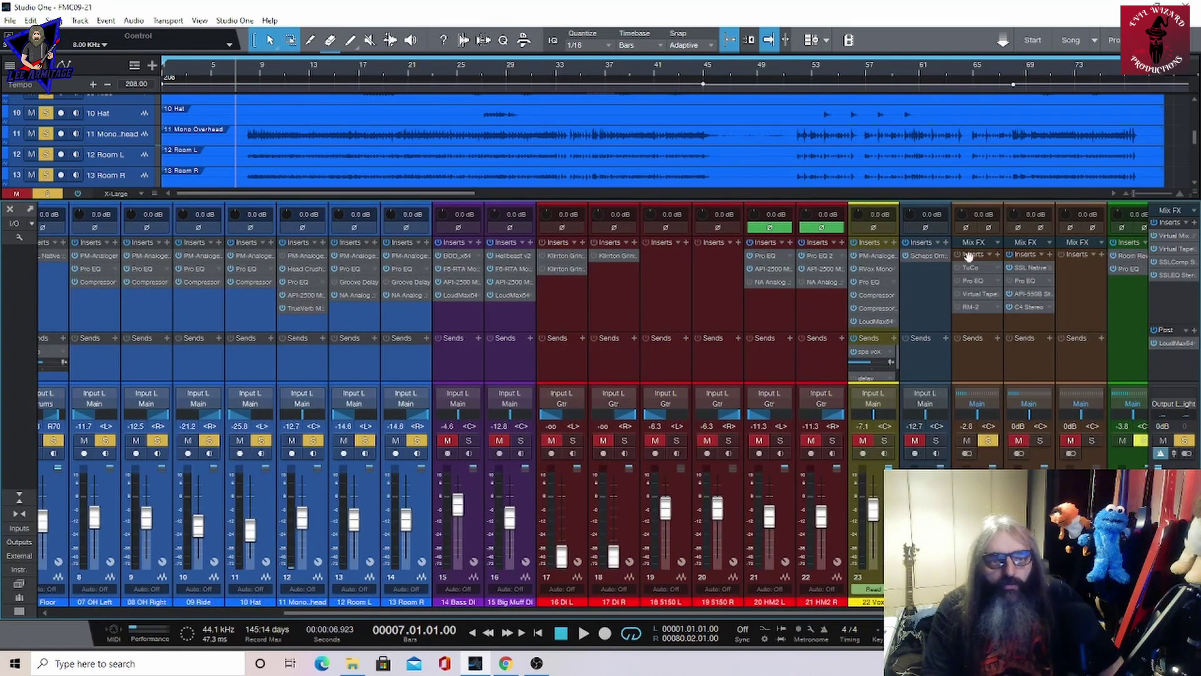
scroll(138, 343, left, 5)
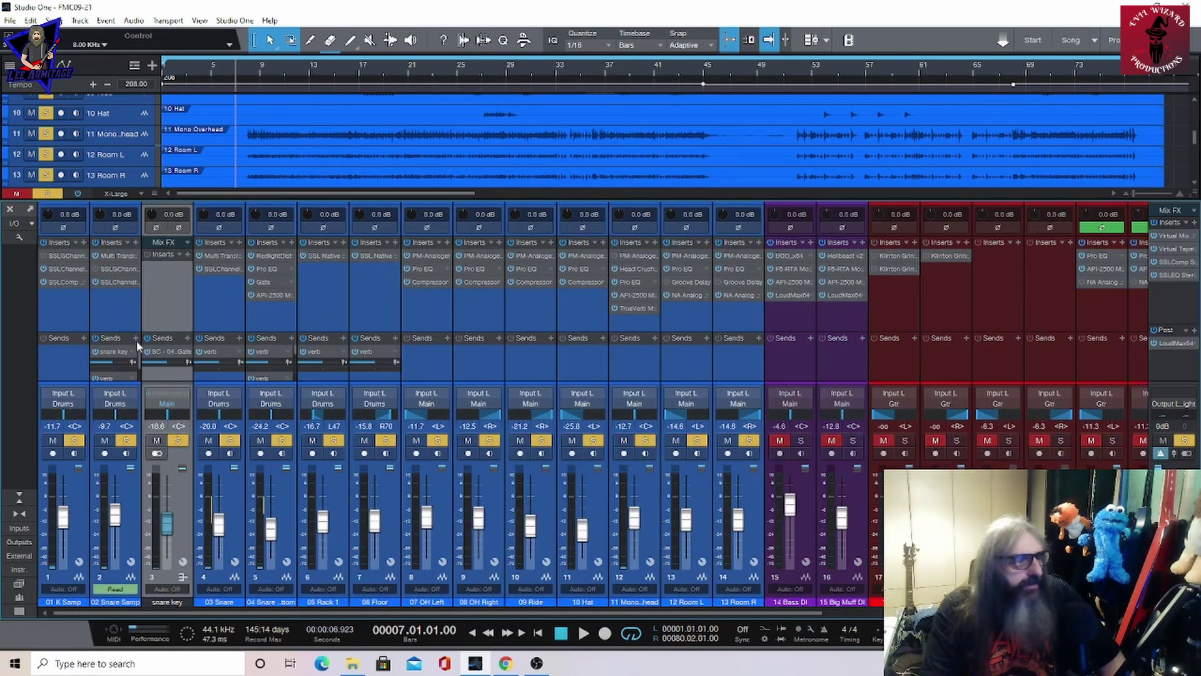
click(60, 269)
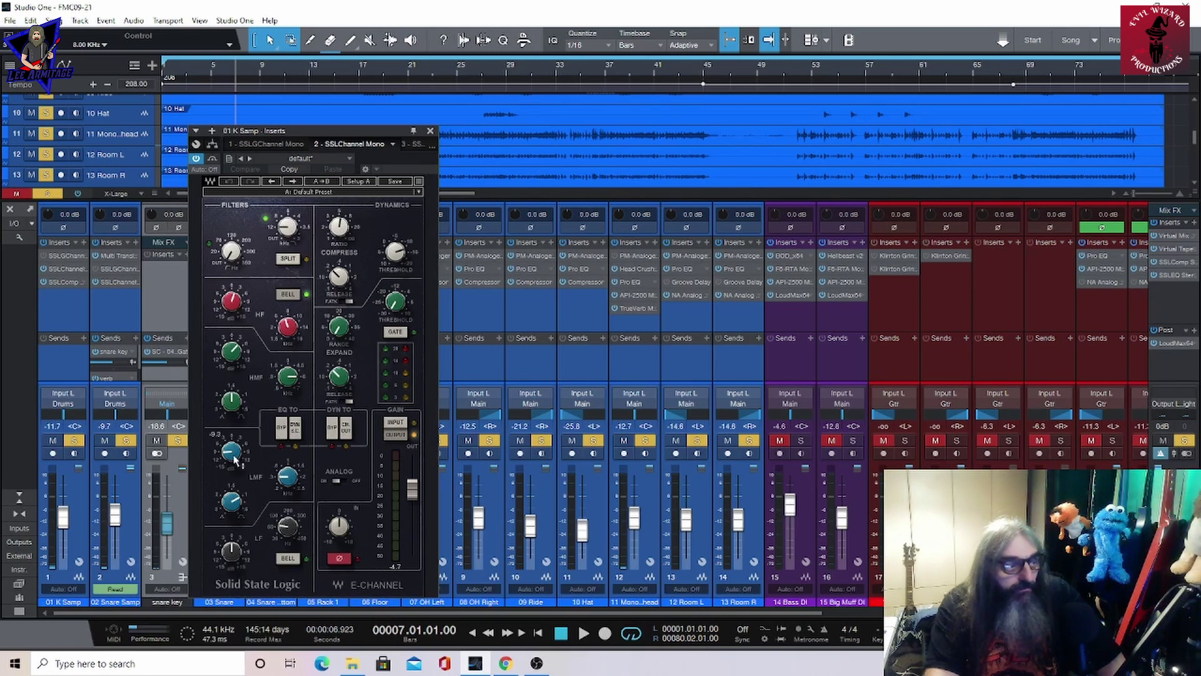
mouse_move(289, 487)
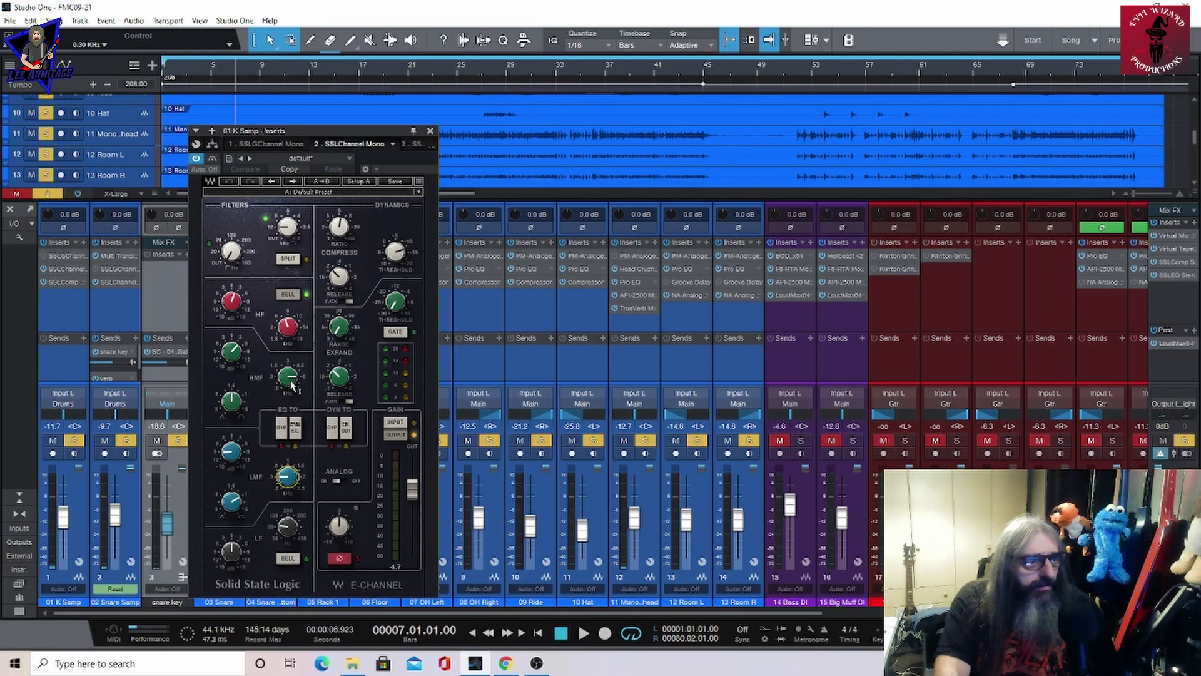
mouse_move(288, 377)
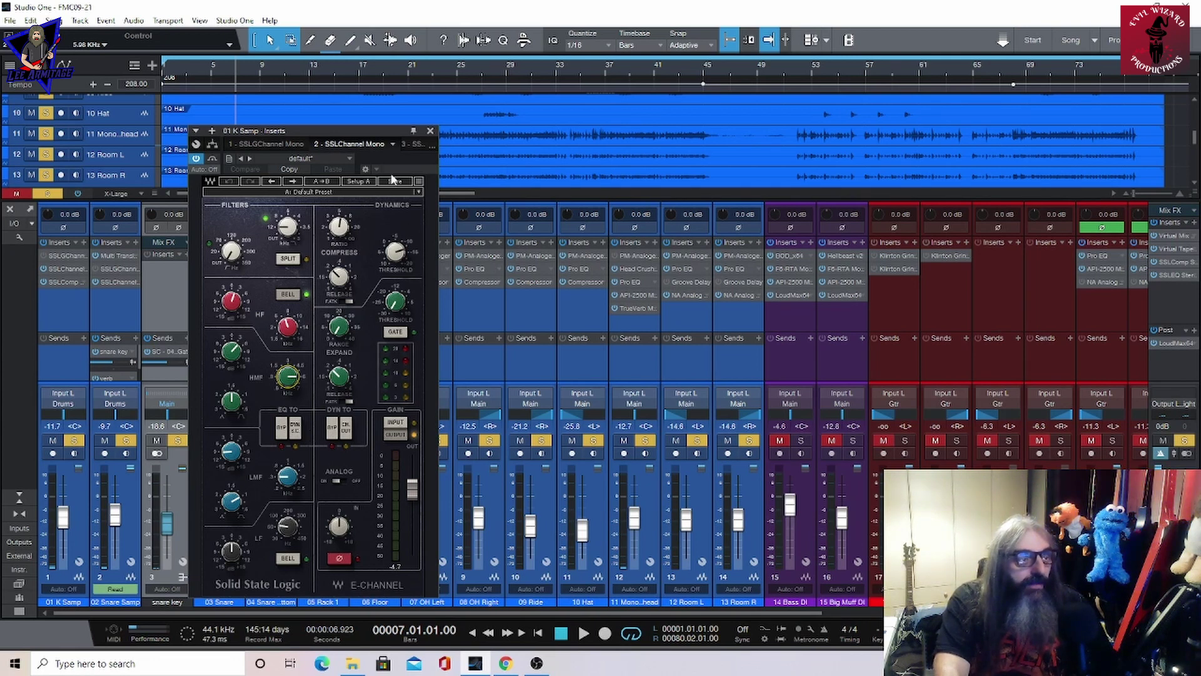
- Inspect the 01 K Samp track's SSLComp compressor, audition the drums from bar 7 with the inserts active, and check the make-up gain
click(414, 143)
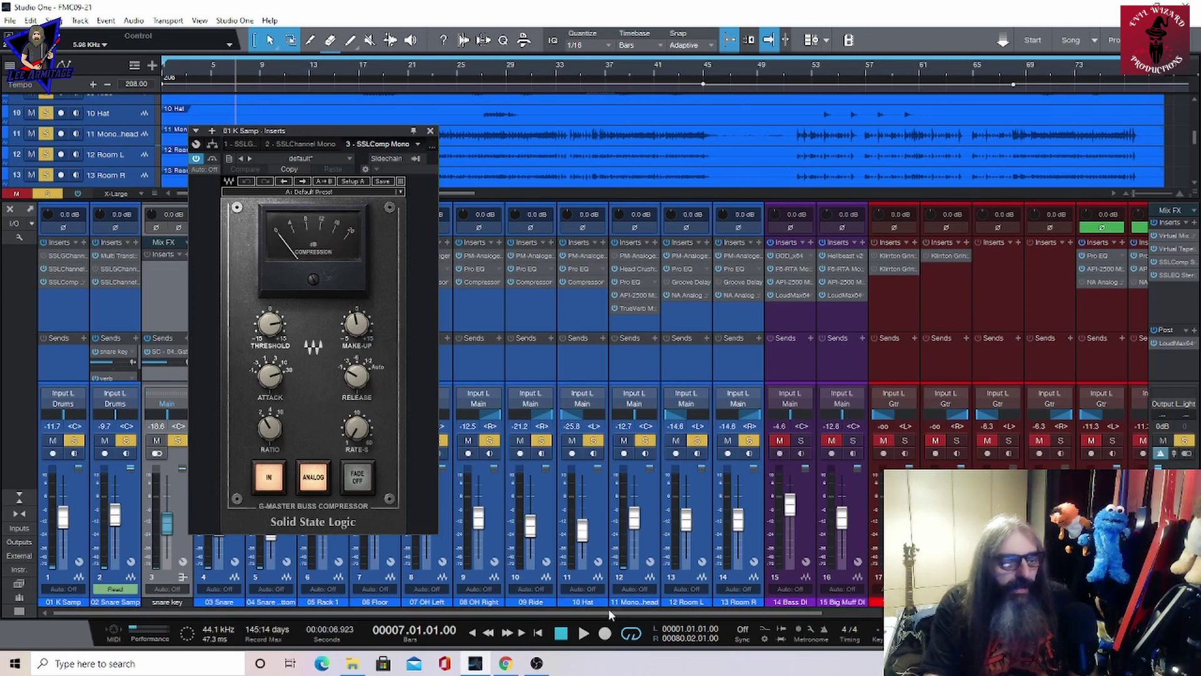
click(590, 635)
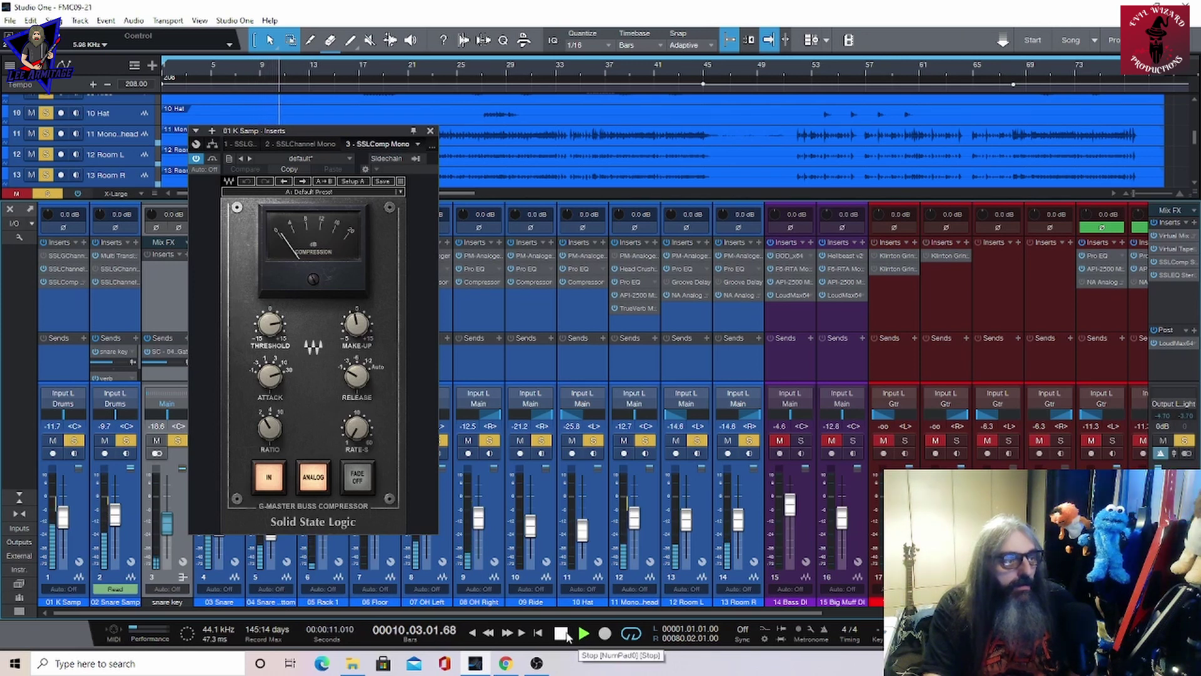
click(565, 634)
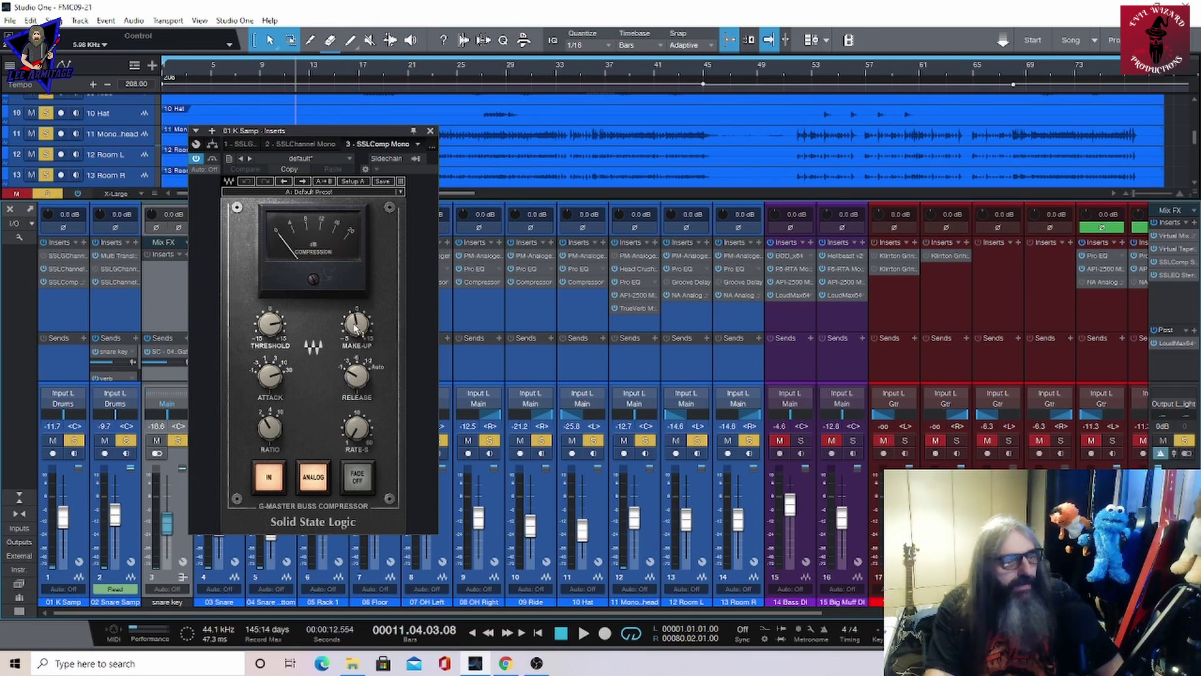
mouse_move(354, 328)
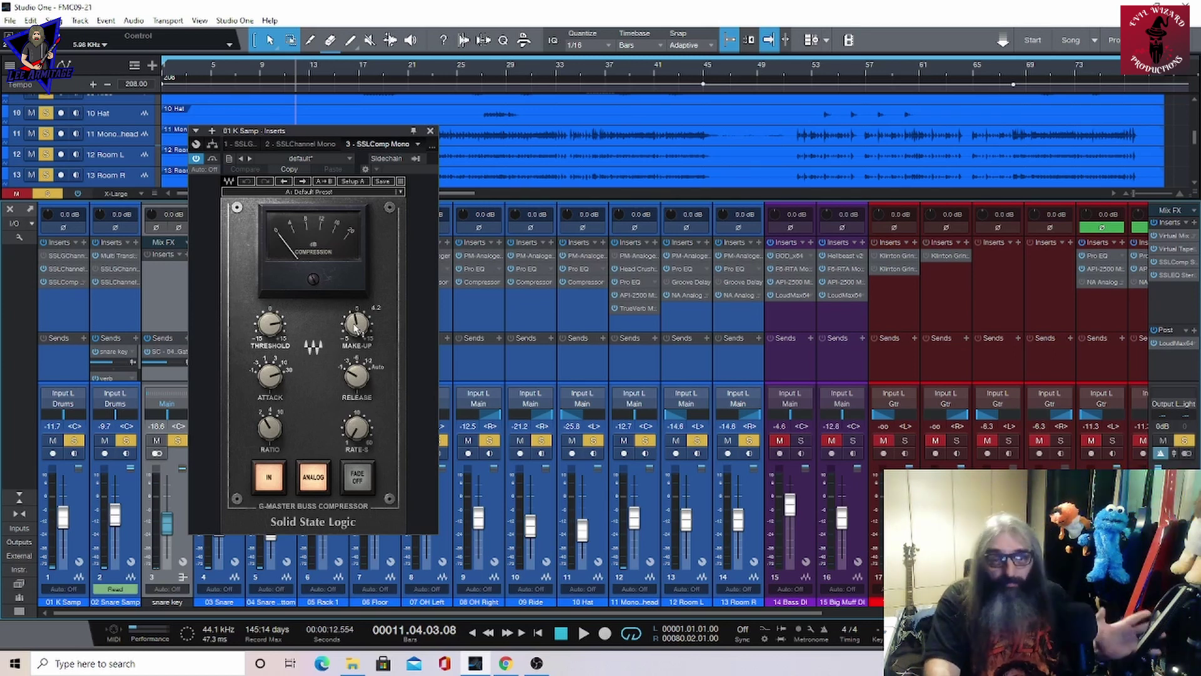
click(429, 131)
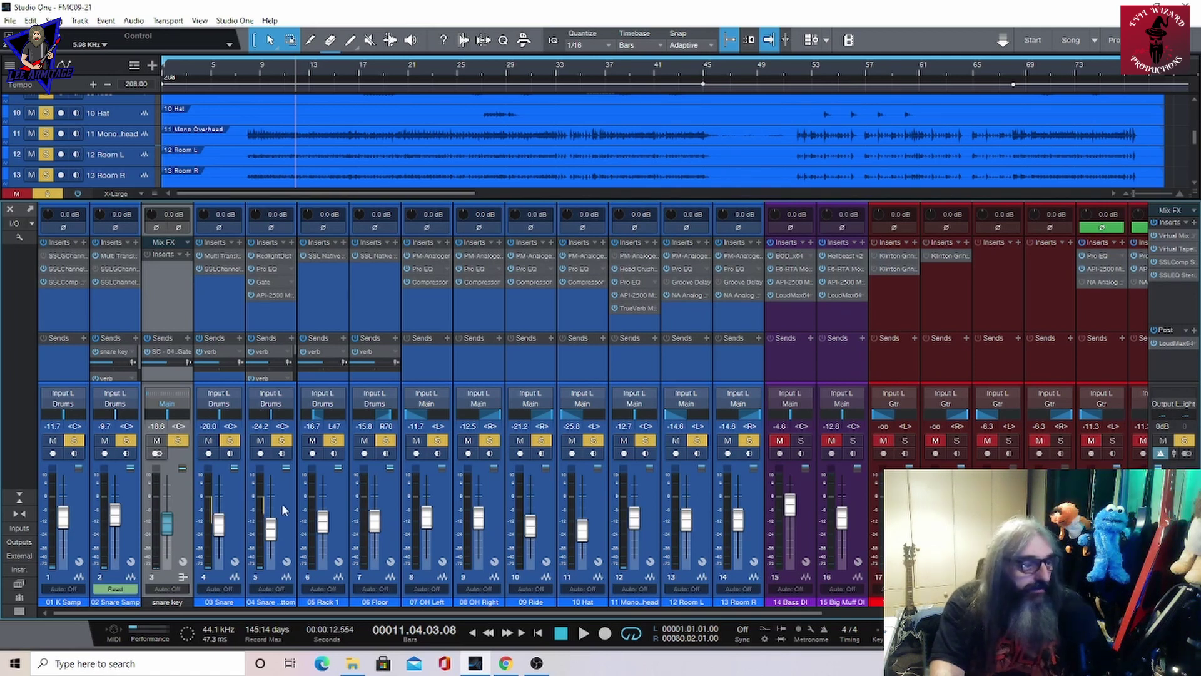
- Review the 02 Snare Samp track's insert chain from Multi Transient through SSLGChannel to SSLChannel
click(112, 256)
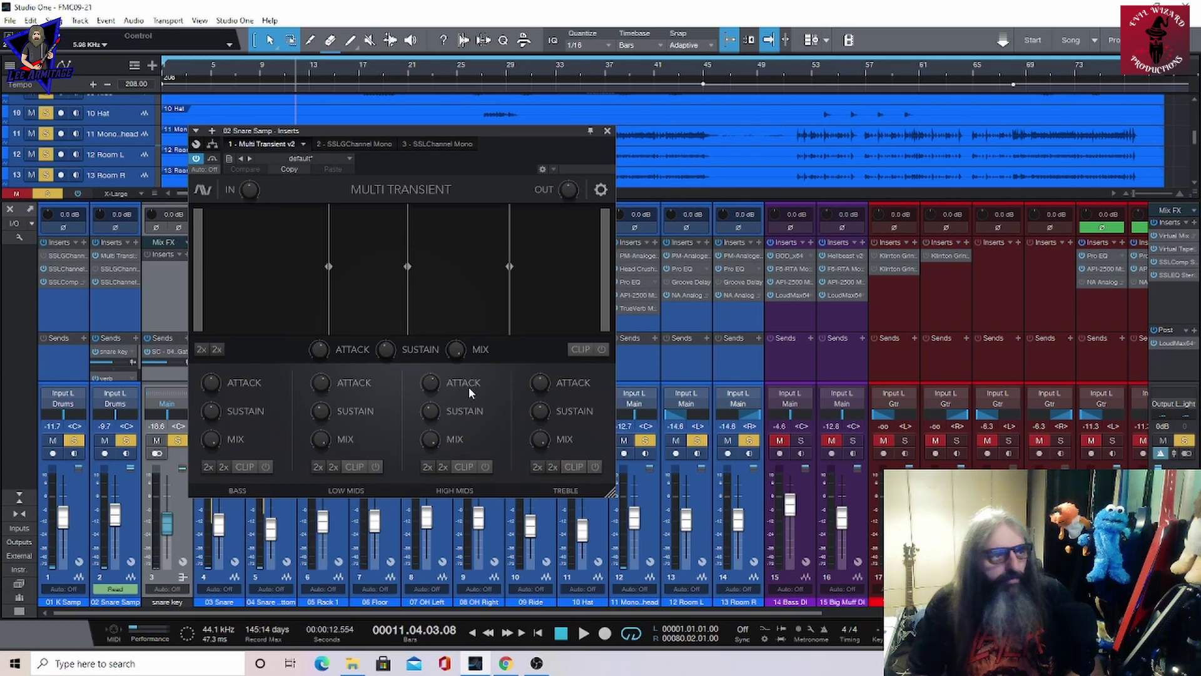
click(373, 144)
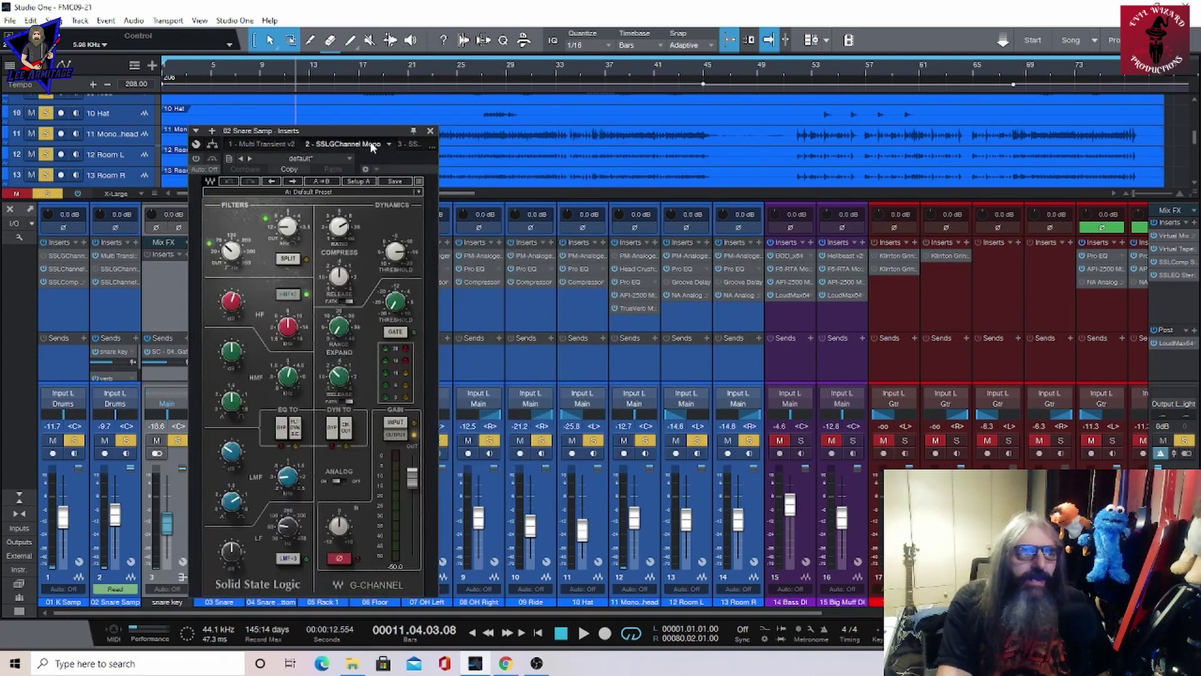
click(411, 144)
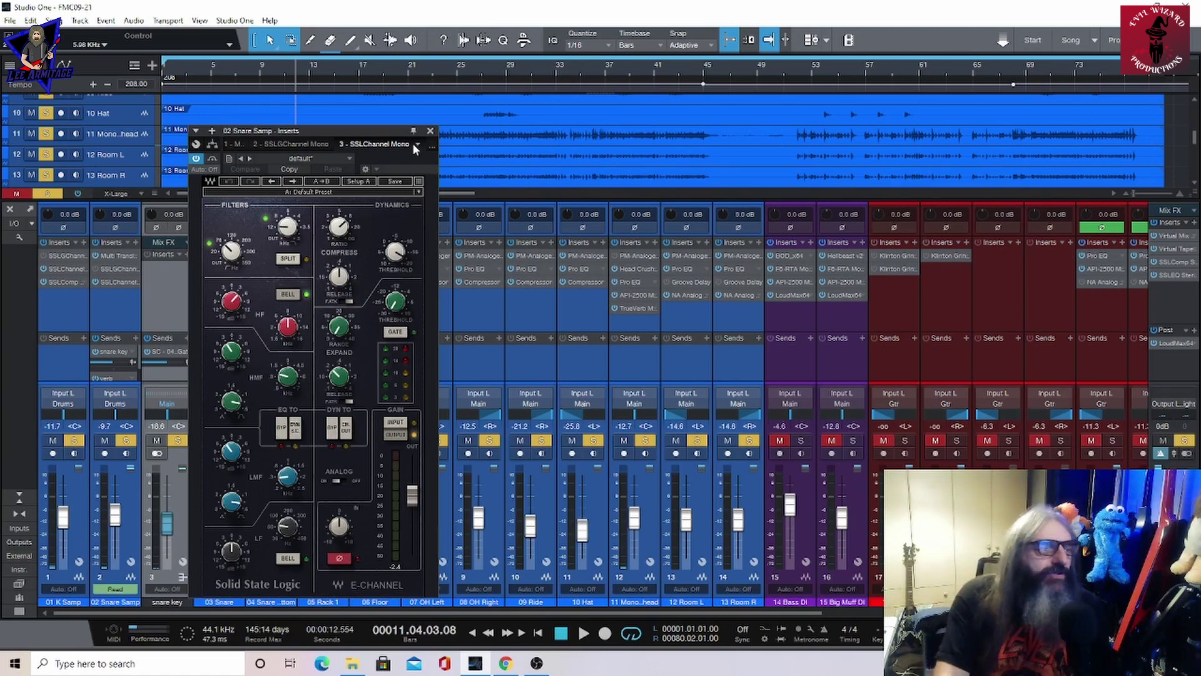
- Inspect the snare sample SSLChannel's high-pass and low-pass filters and its LMF, HMF and HF equalizer settings
click(231, 251)
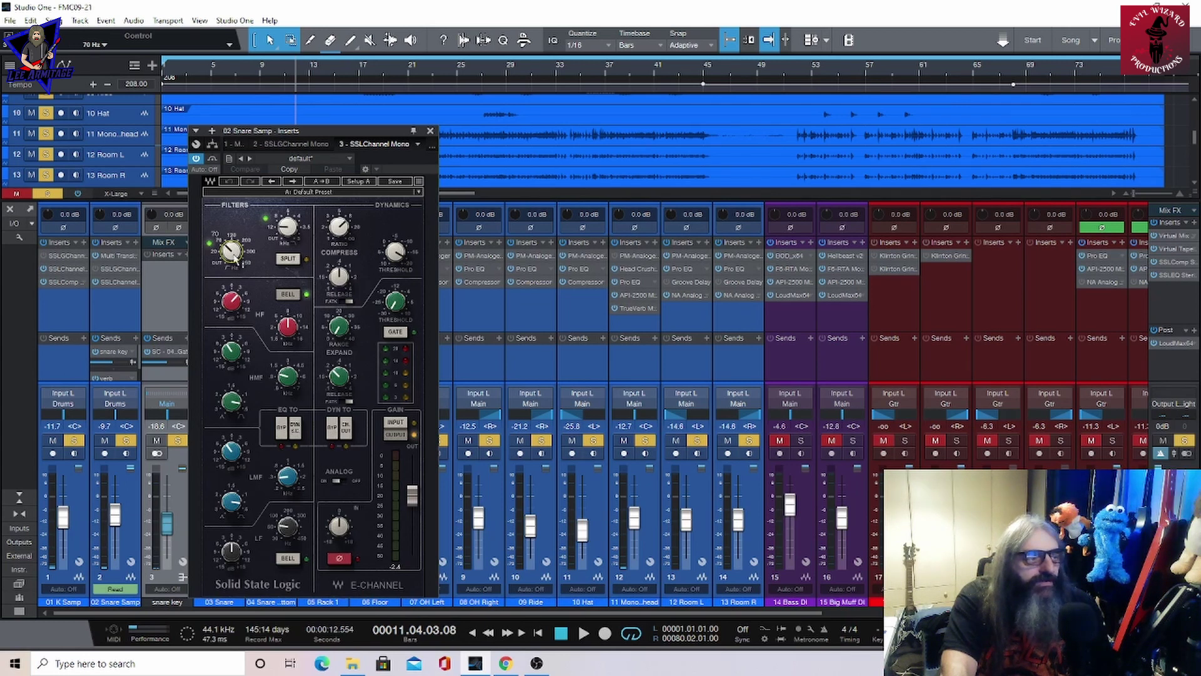
click(288, 226)
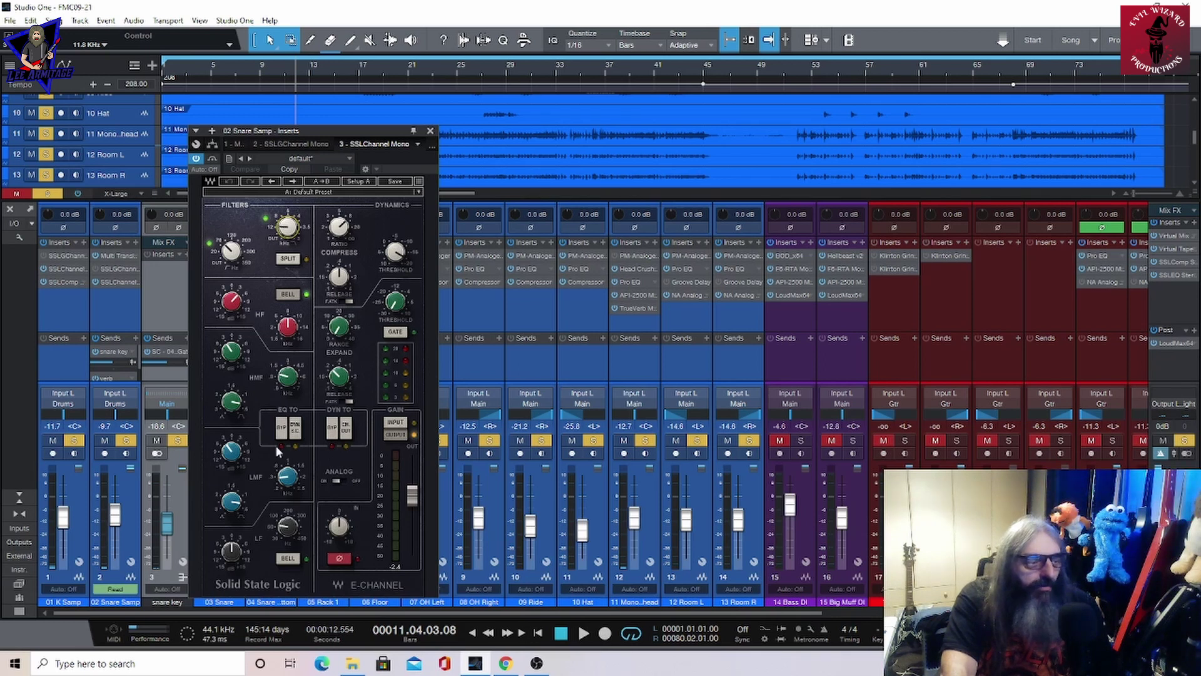
click(287, 476)
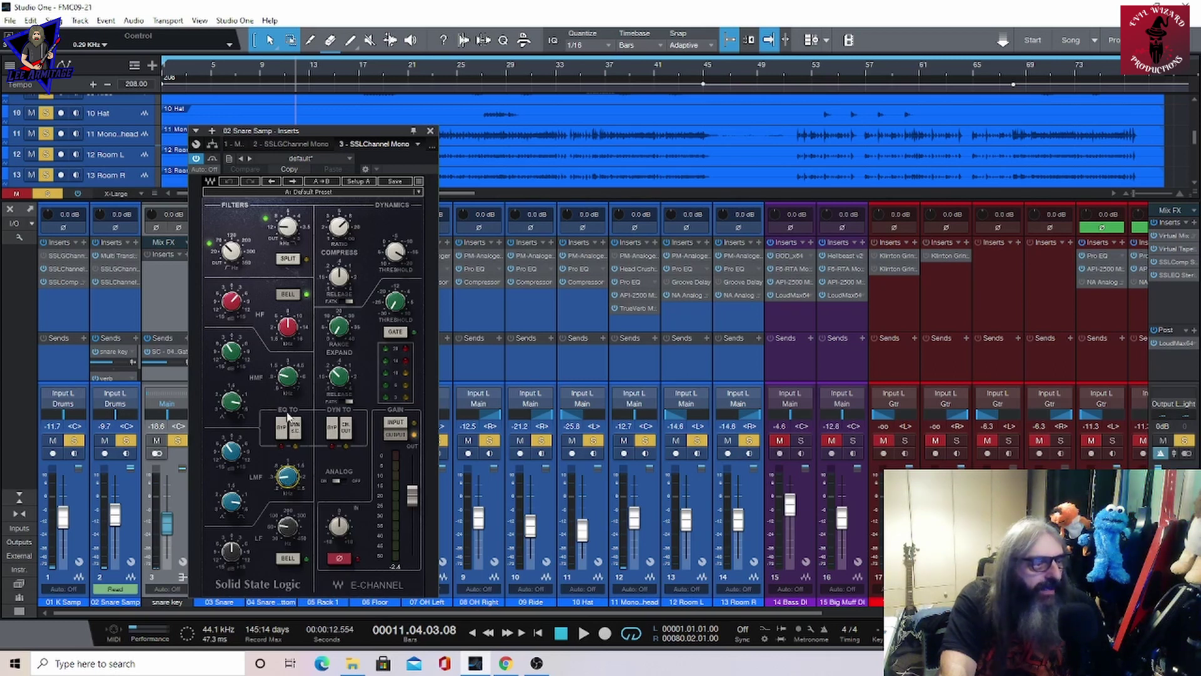
click(285, 383)
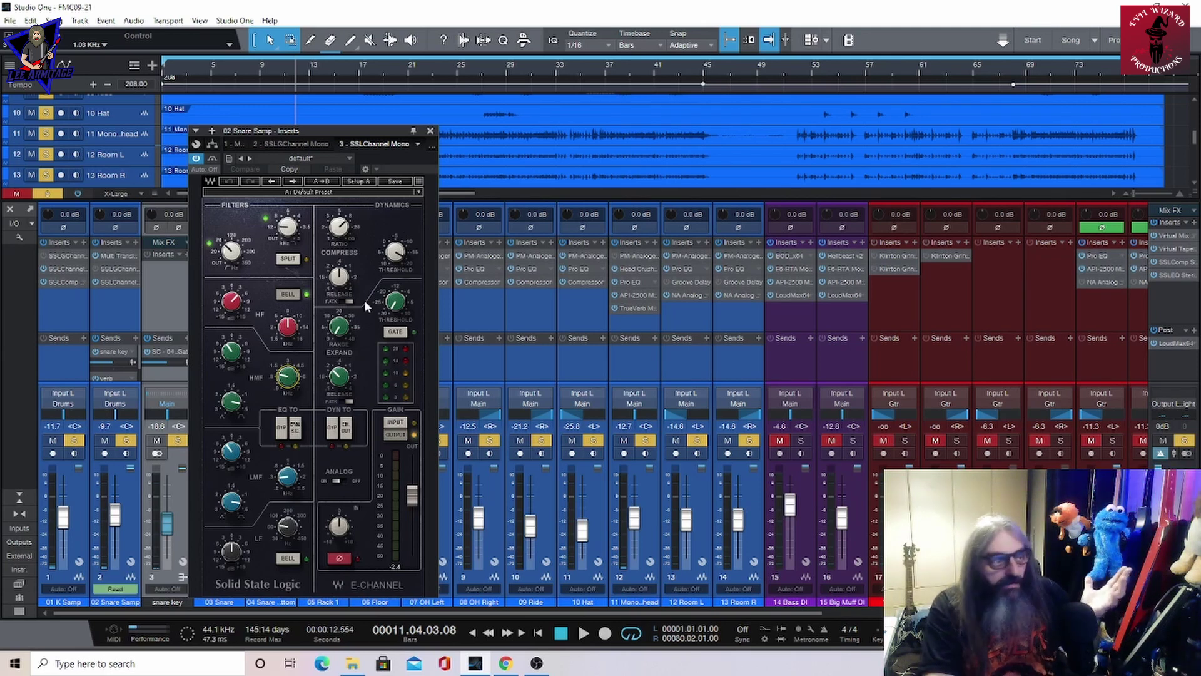
mouse_move(311, 313)
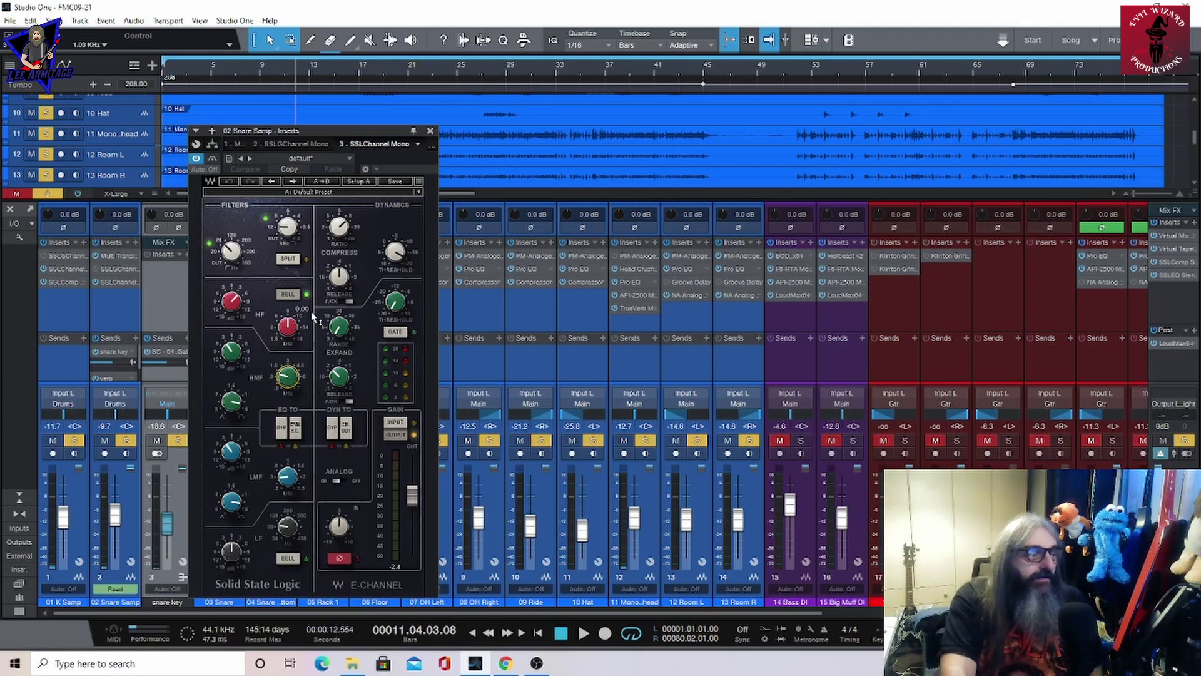
click(430, 132)
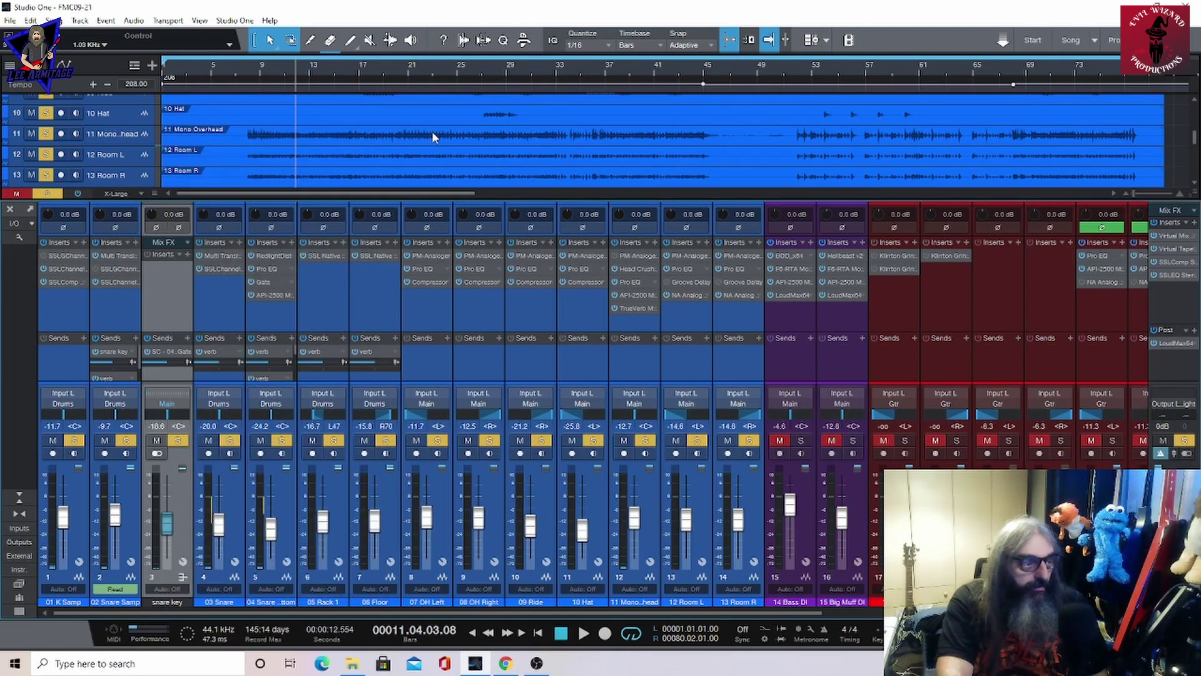
- Review the 03 Snare track's Multi Transient and inspect the high-pass and low-pass filters of its SSLChannel
click(219, 255)
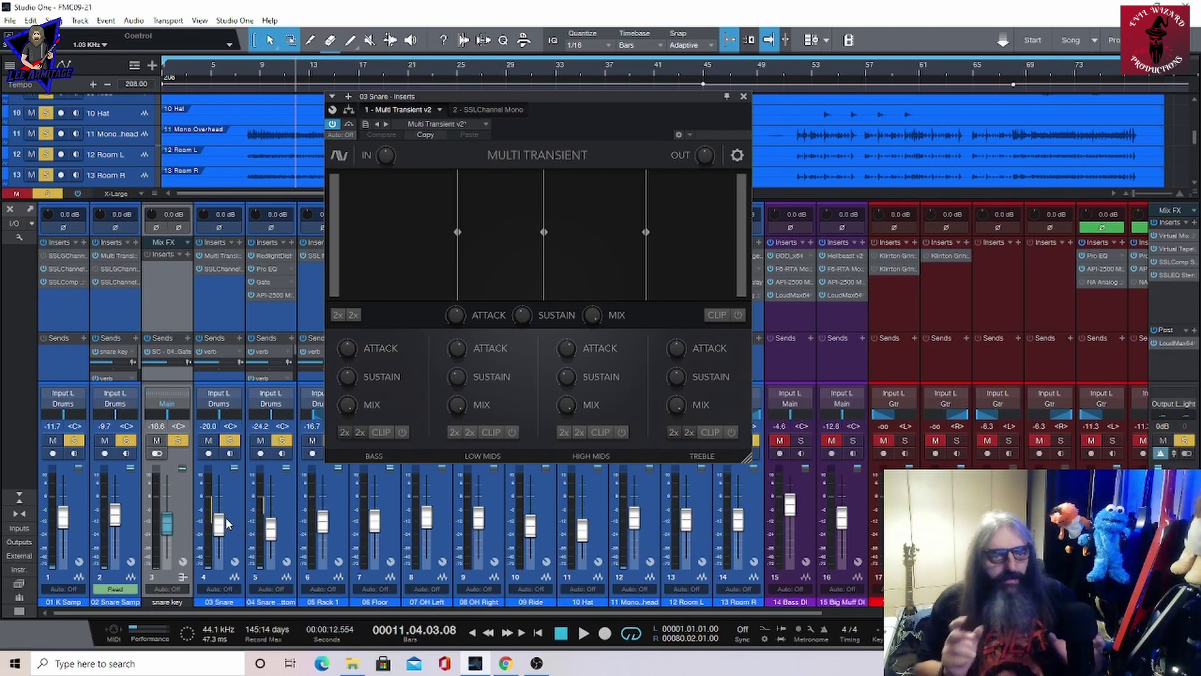
click(500, 109)
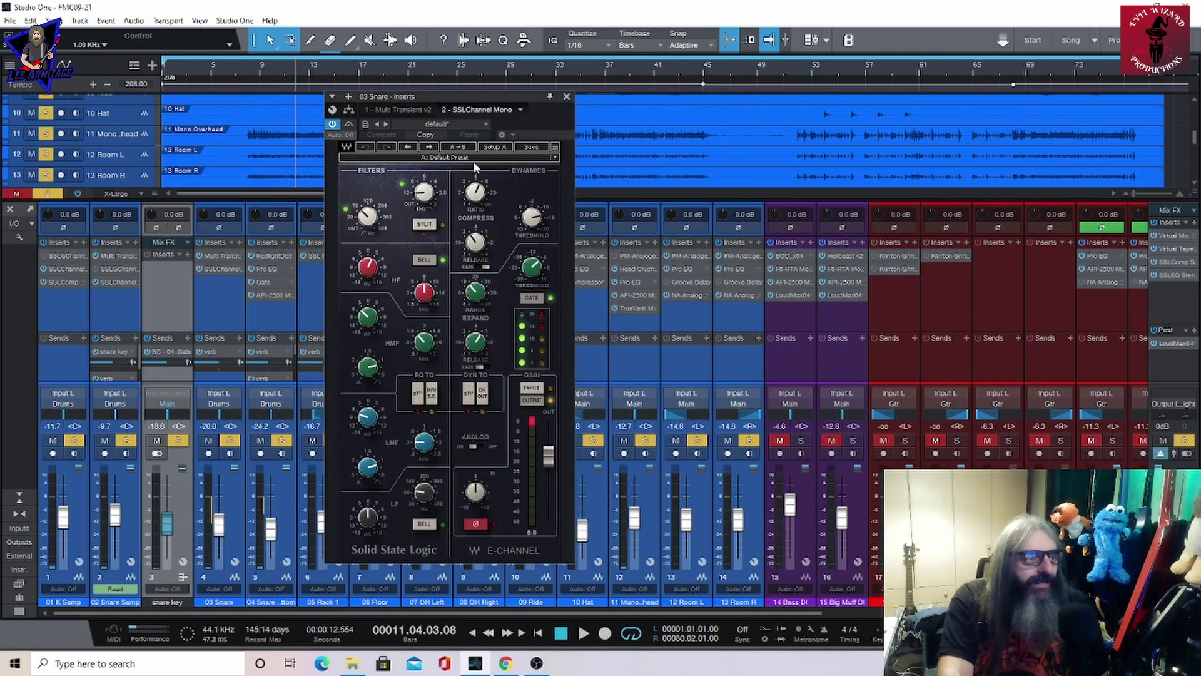
click(367, 216)
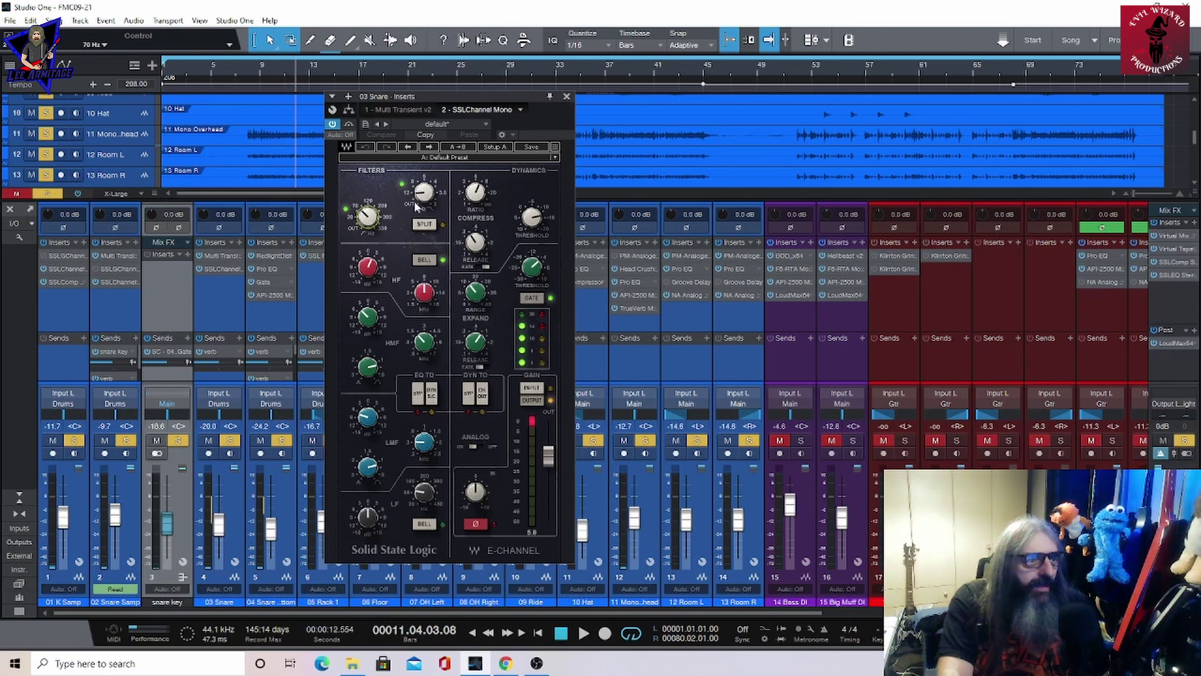
click(423, 194)
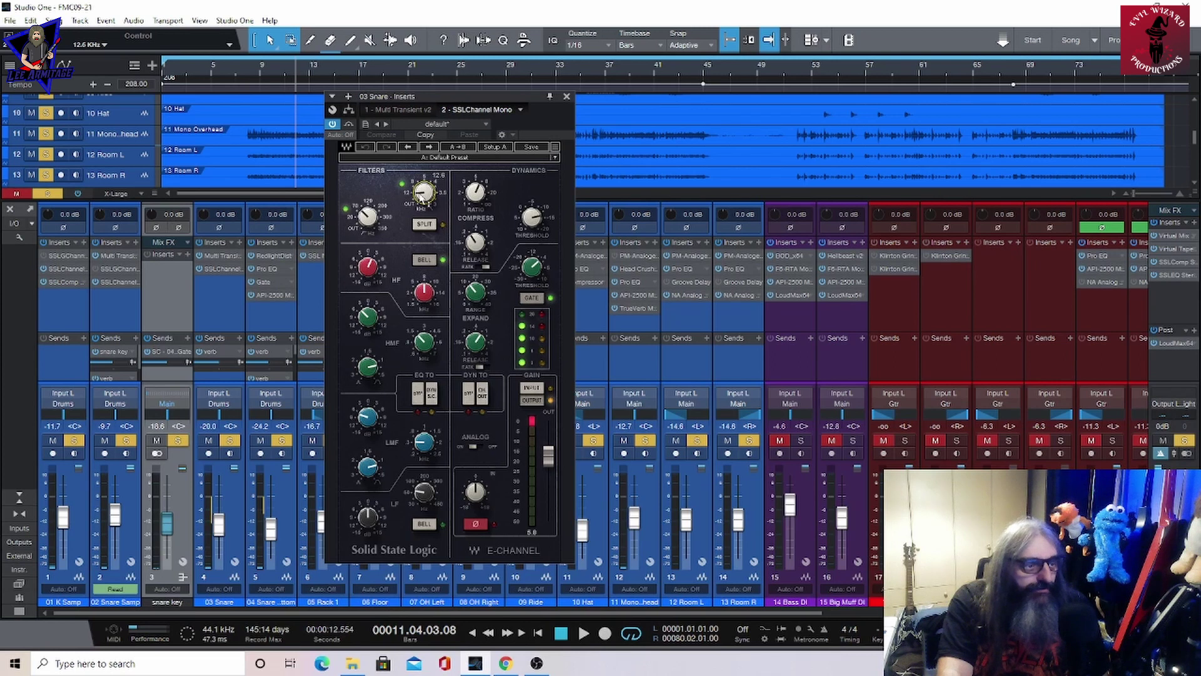
- Inspect the LMF frequency and gain and the HMF and HF settings of the 03 Snare track's SSLChannel
click(423, 445)
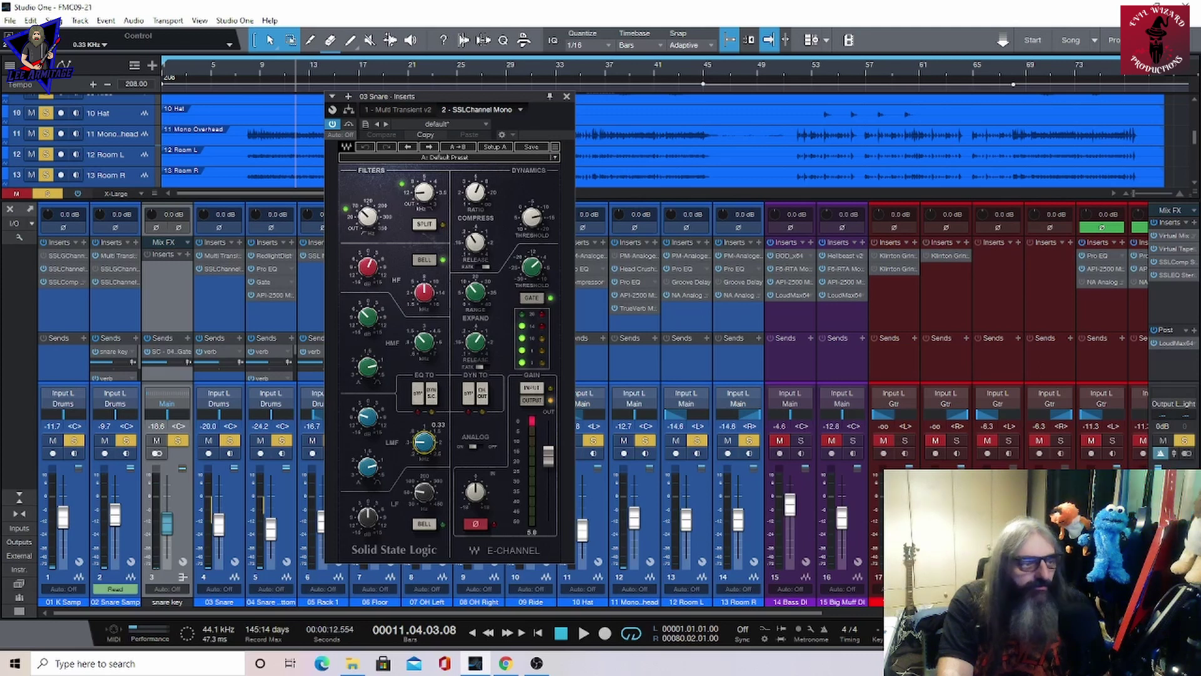
mouse_move(365, 422)
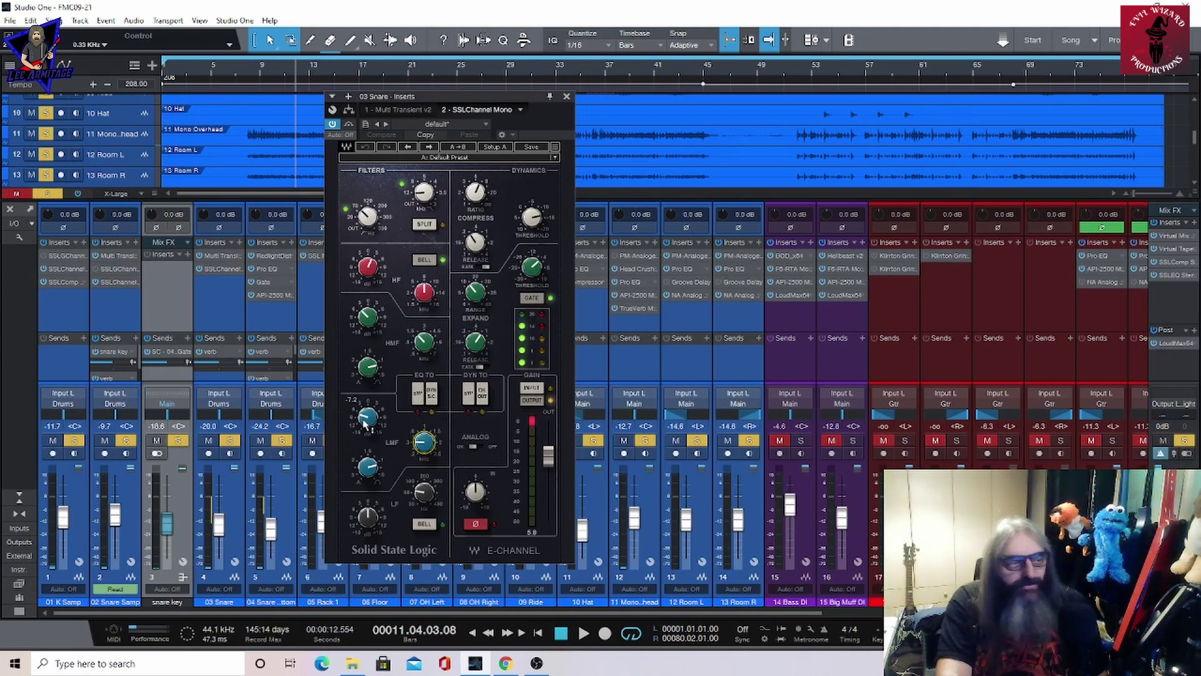
mouse_move(424, 341)
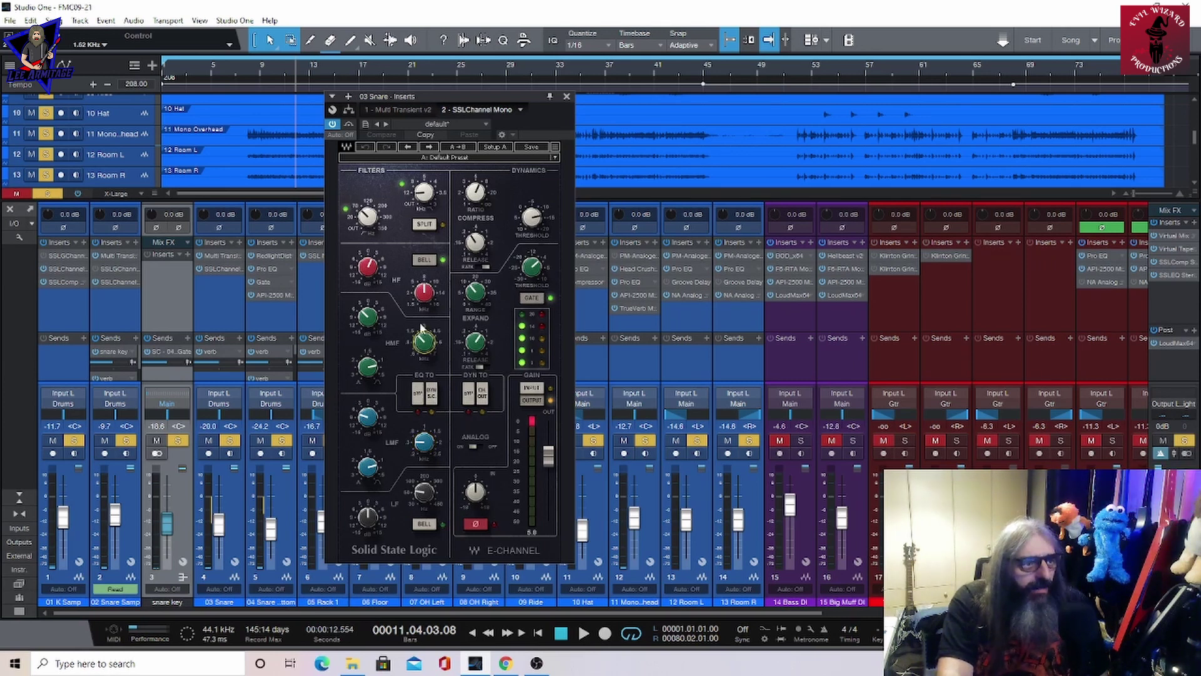
mouse_move(417, 298)
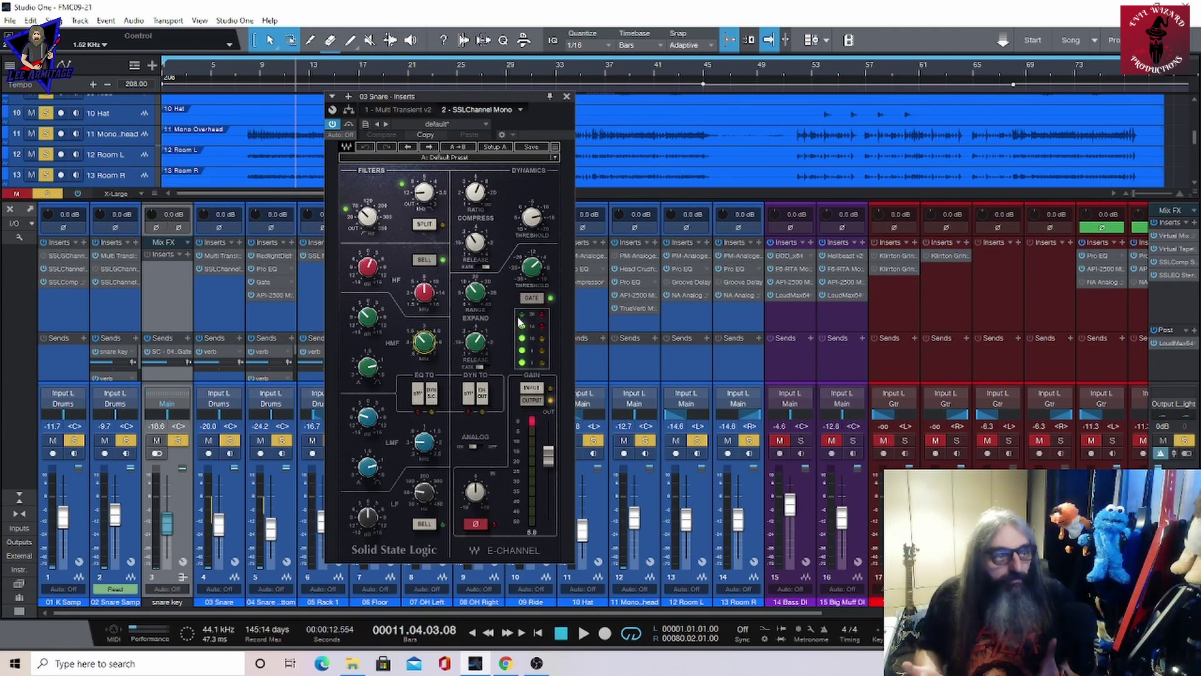
click(564, 98)
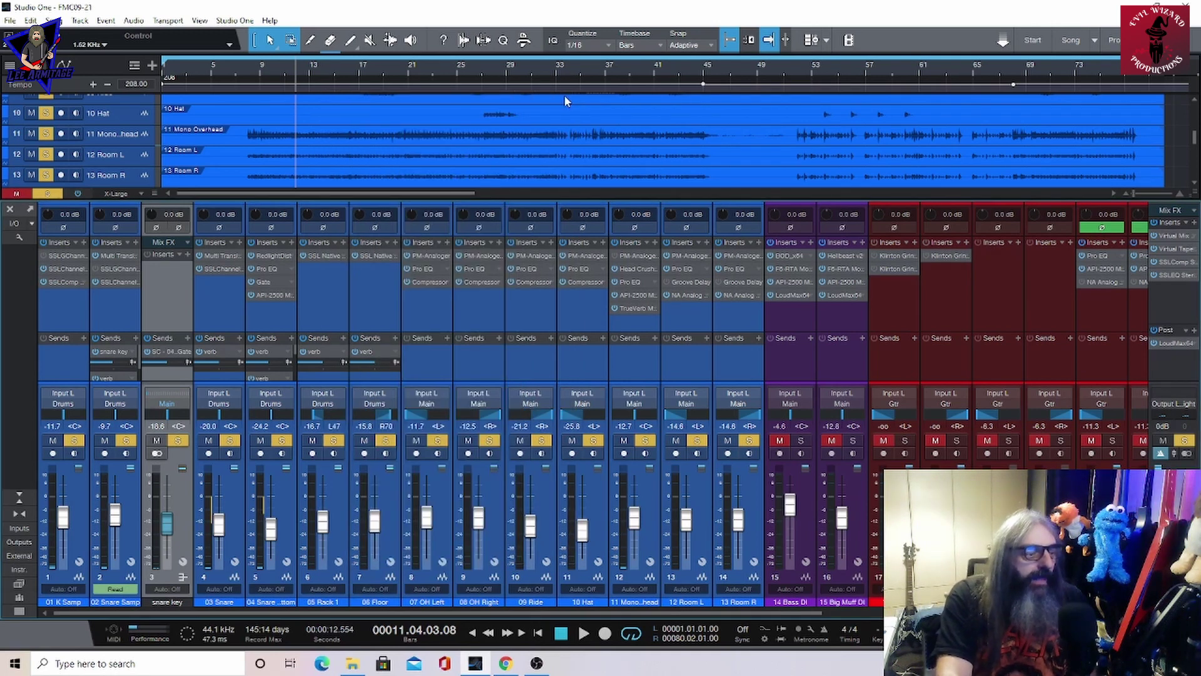
- Review the 04 Snare Bottom insert chain from RedlightDist through Pro EQ and Gate to API-2500, including the compressor threshold
click(266, 256)
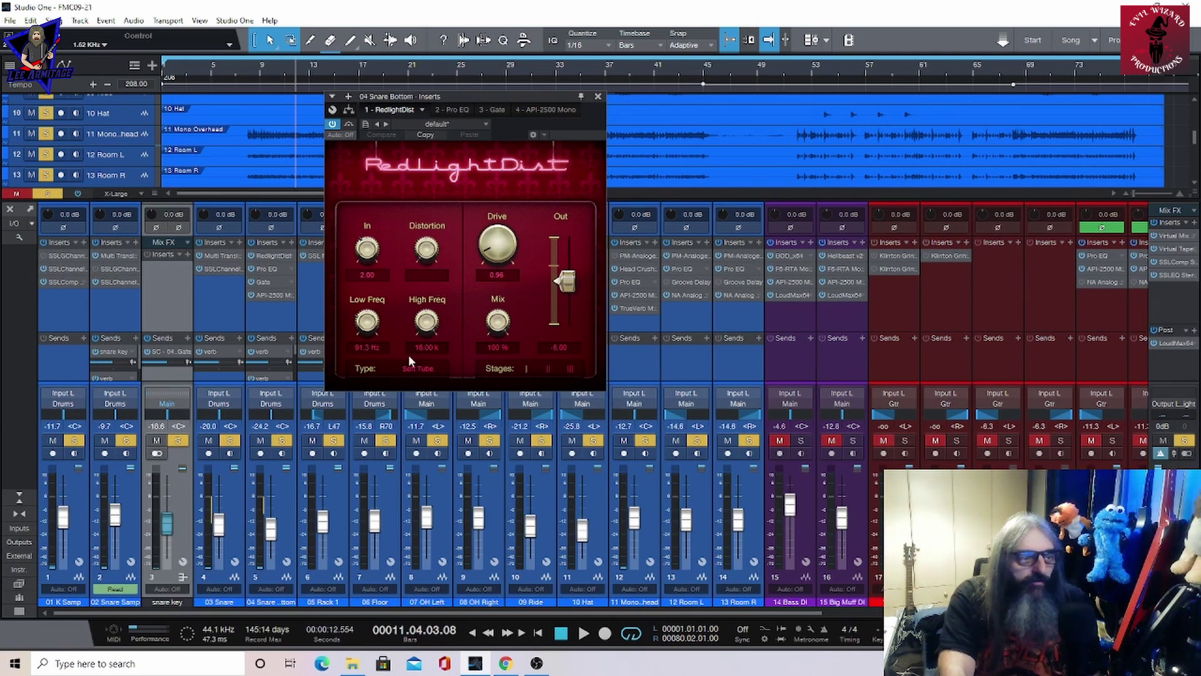
click(451, 111)
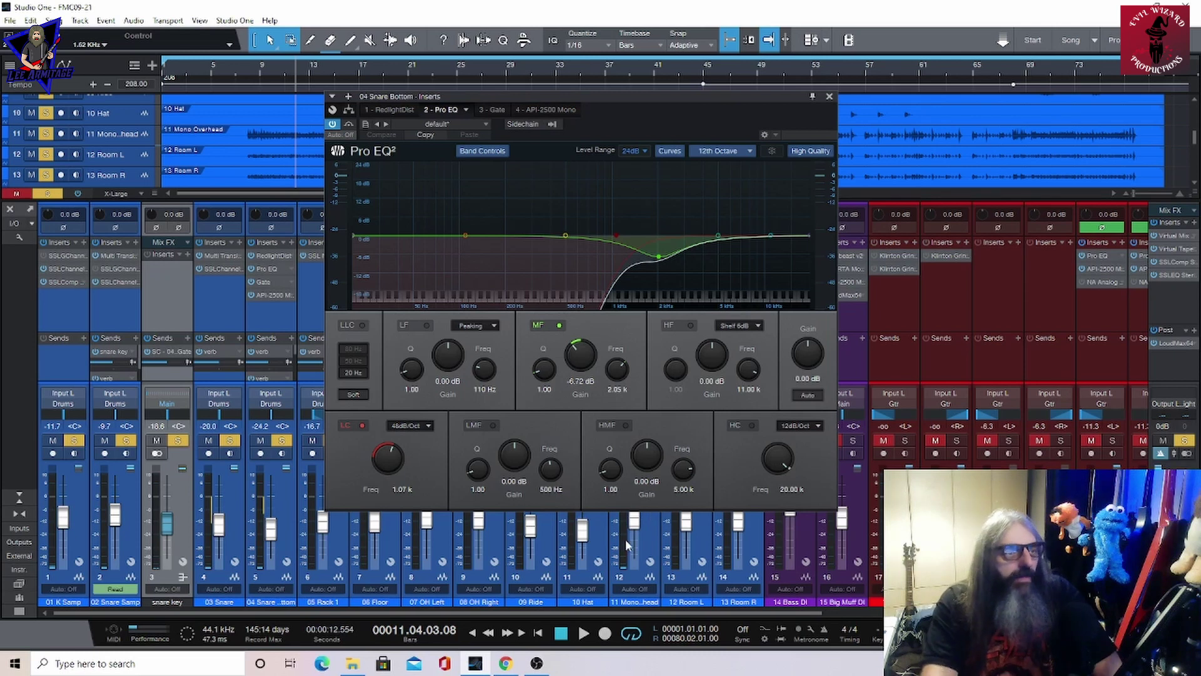
click(494, 110)
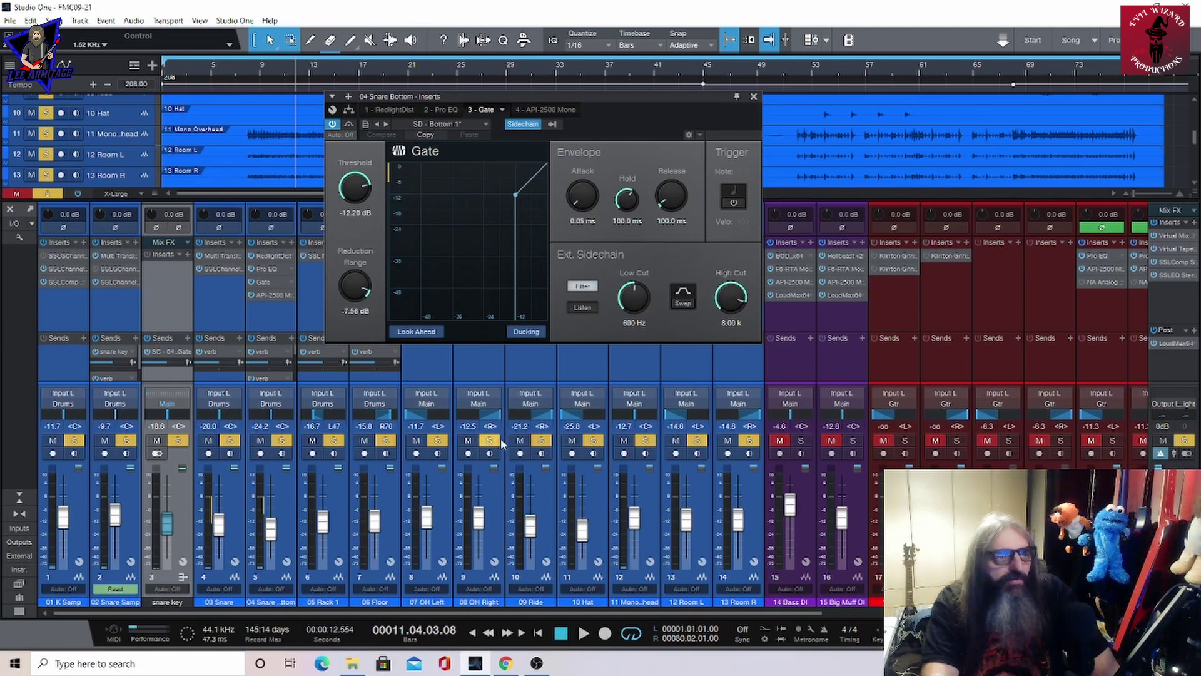
click(552, 110)
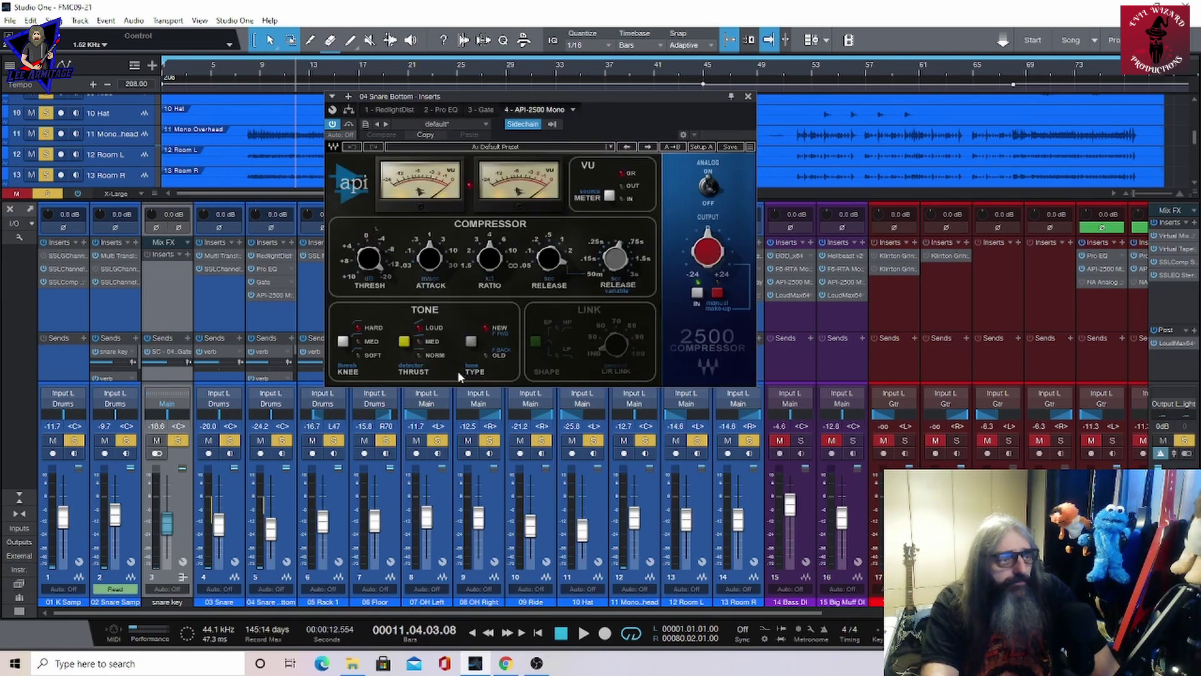
mouse_move(376, 273)
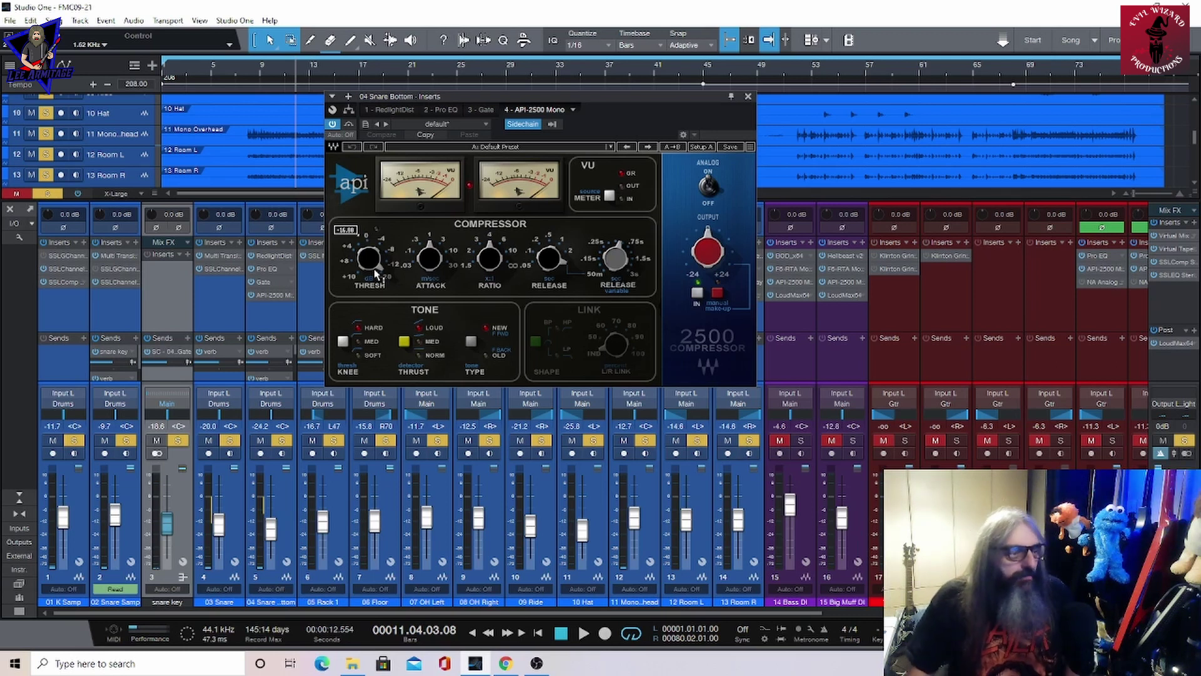
click(746, 97)
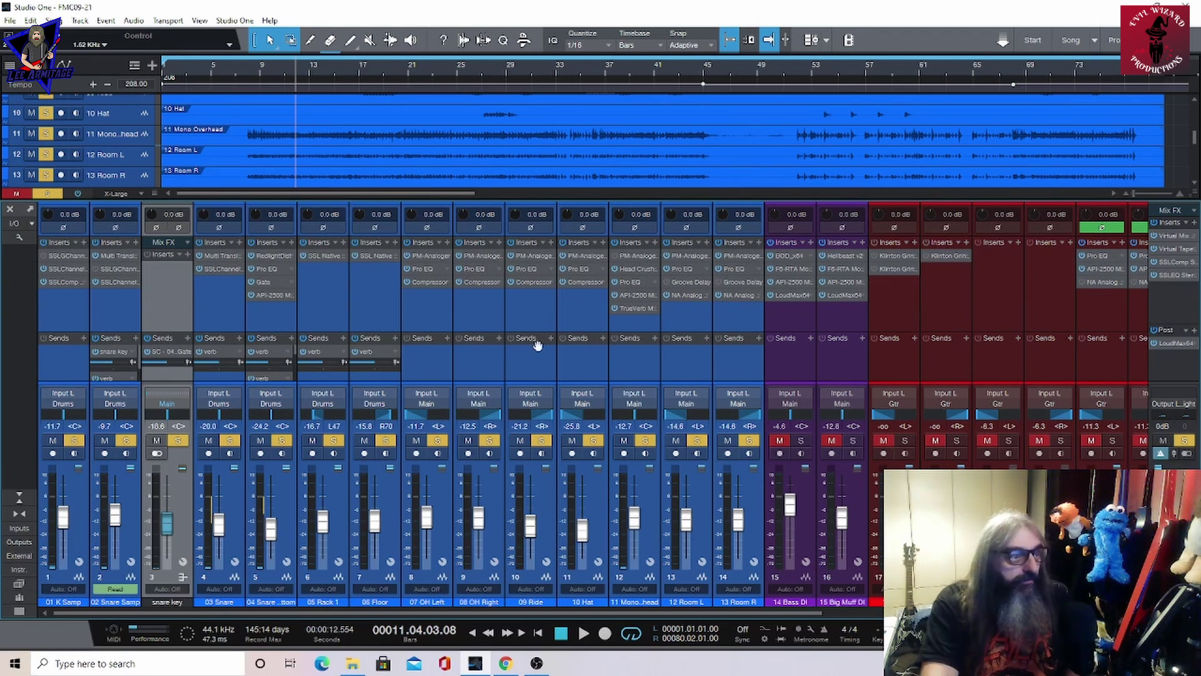
- Inspect the 05 Rack 1 track's SSL Native Channelstrip, checking its high-pass and low-pass filters and the LMF and HF frequencies
double_click(321, 252)
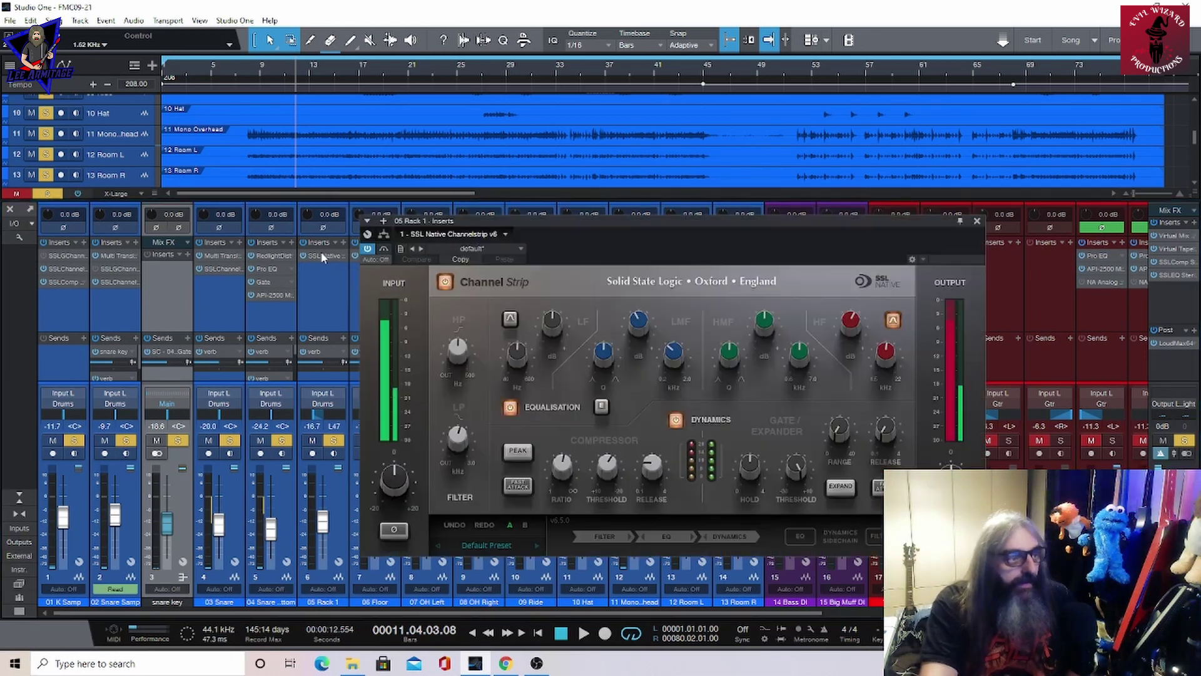
drag(647, 226, 467, 182)
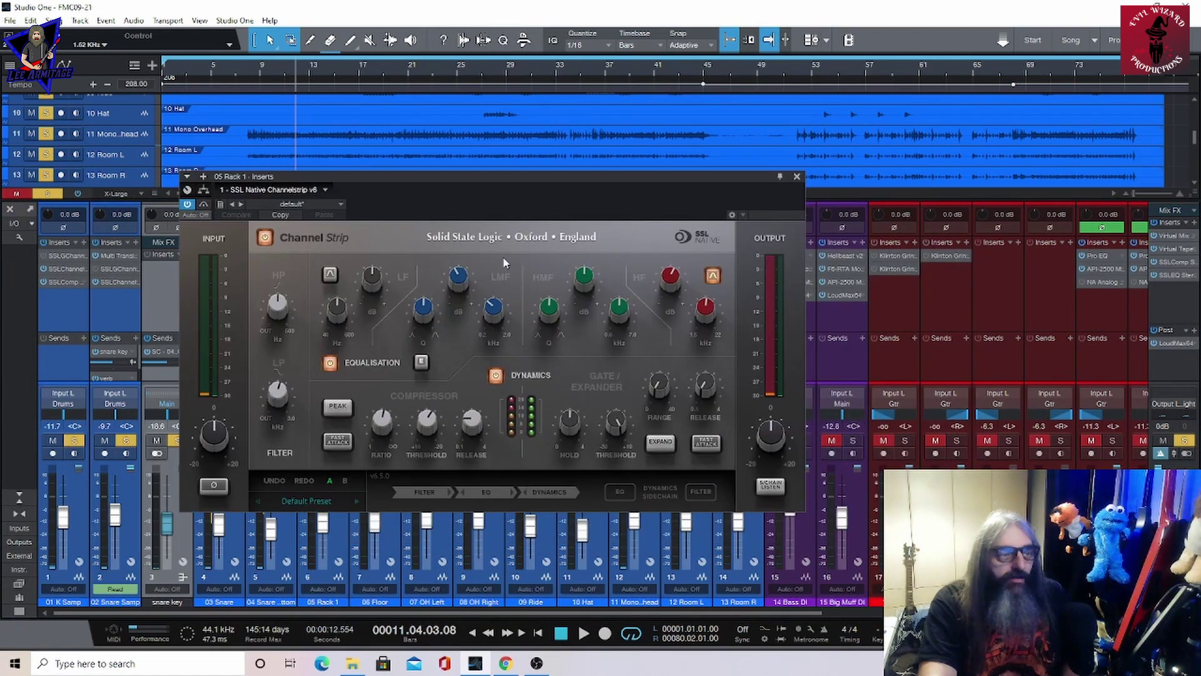
mouse_move(274, 310)
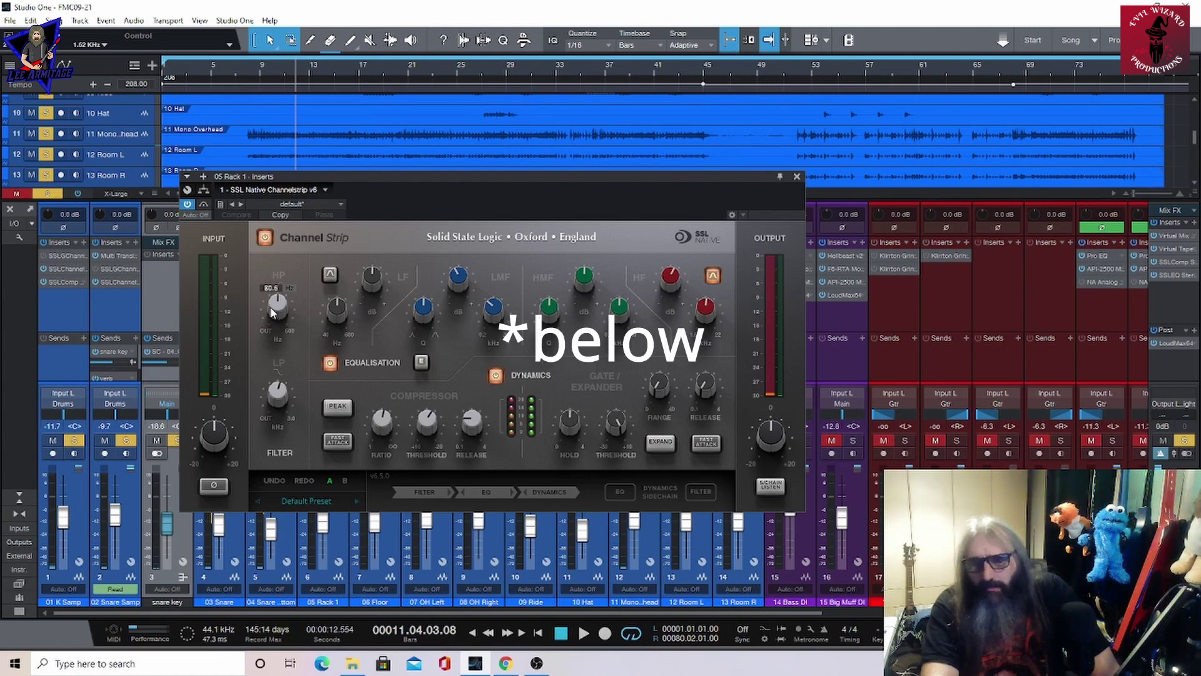
mouse_move(282, 389)
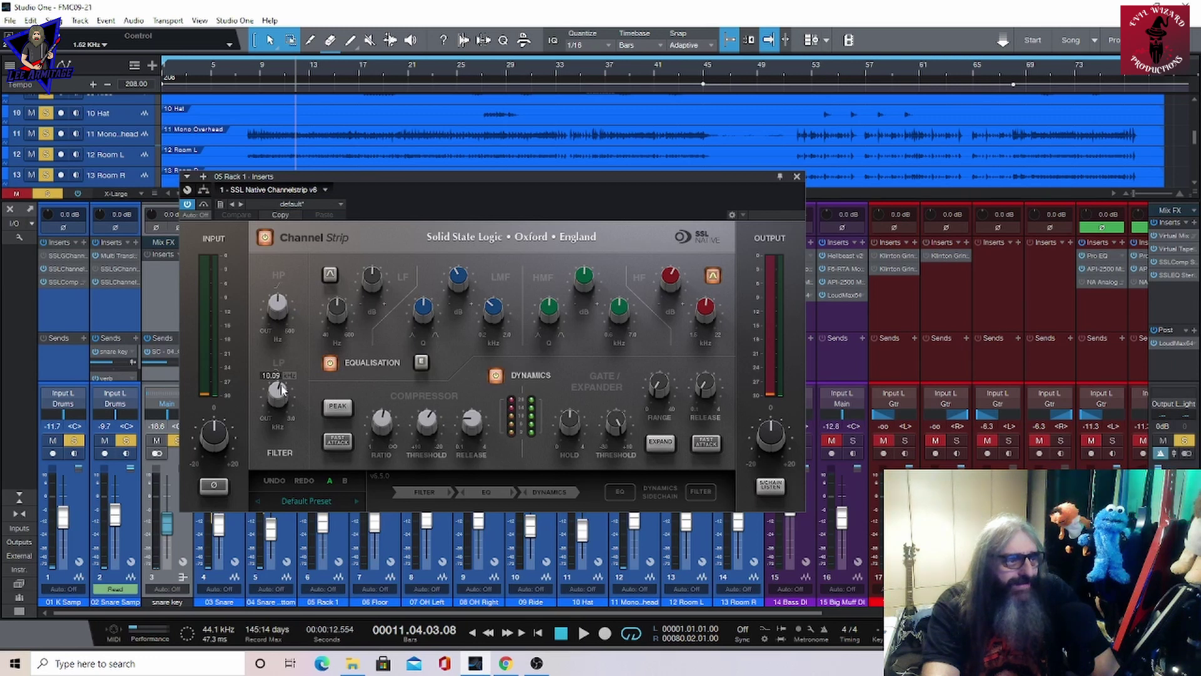
mouse_move(479, 294)
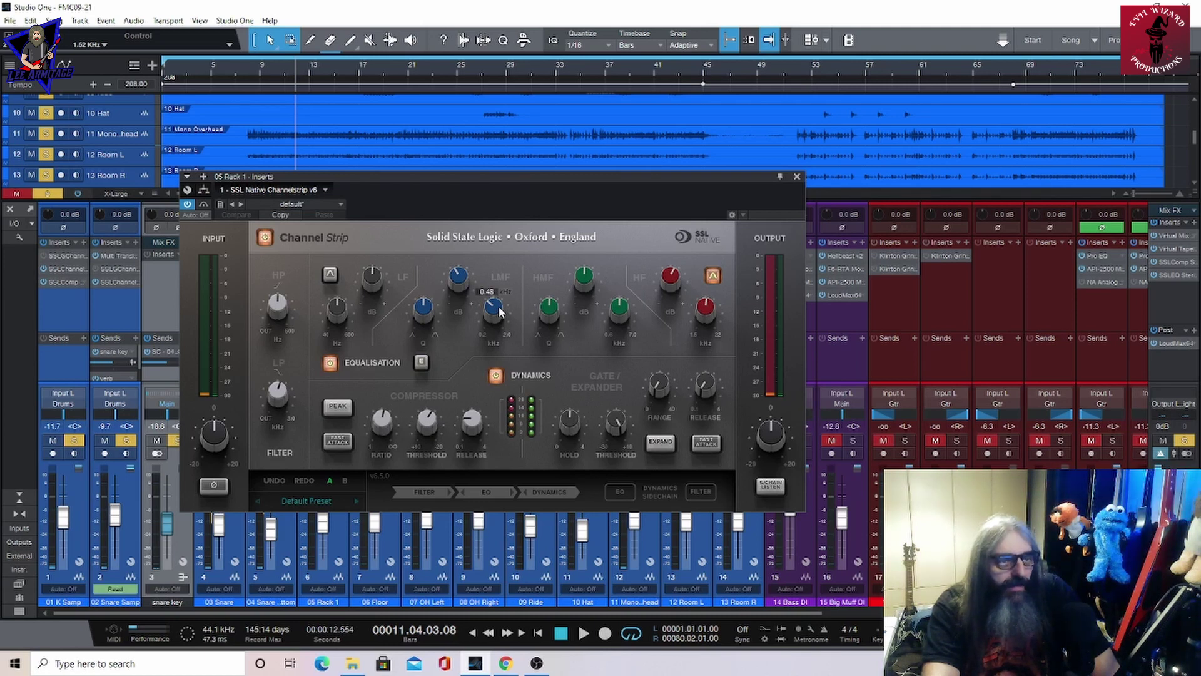
mouse_move(707, 306)
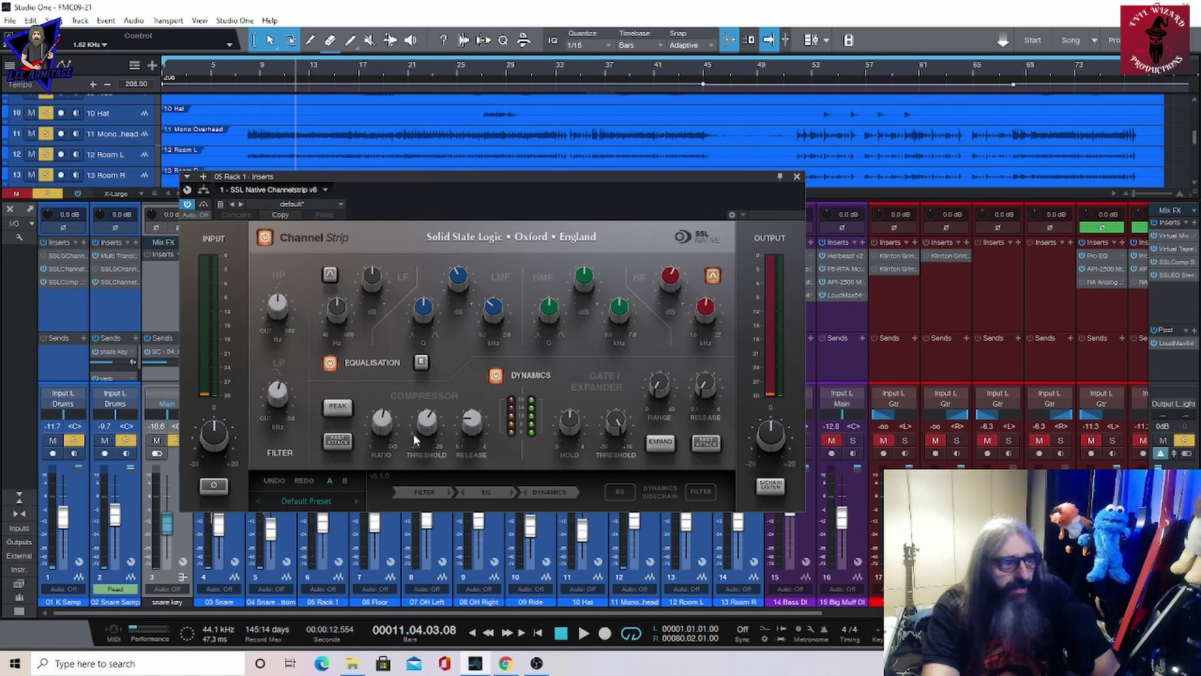
key(Escape)
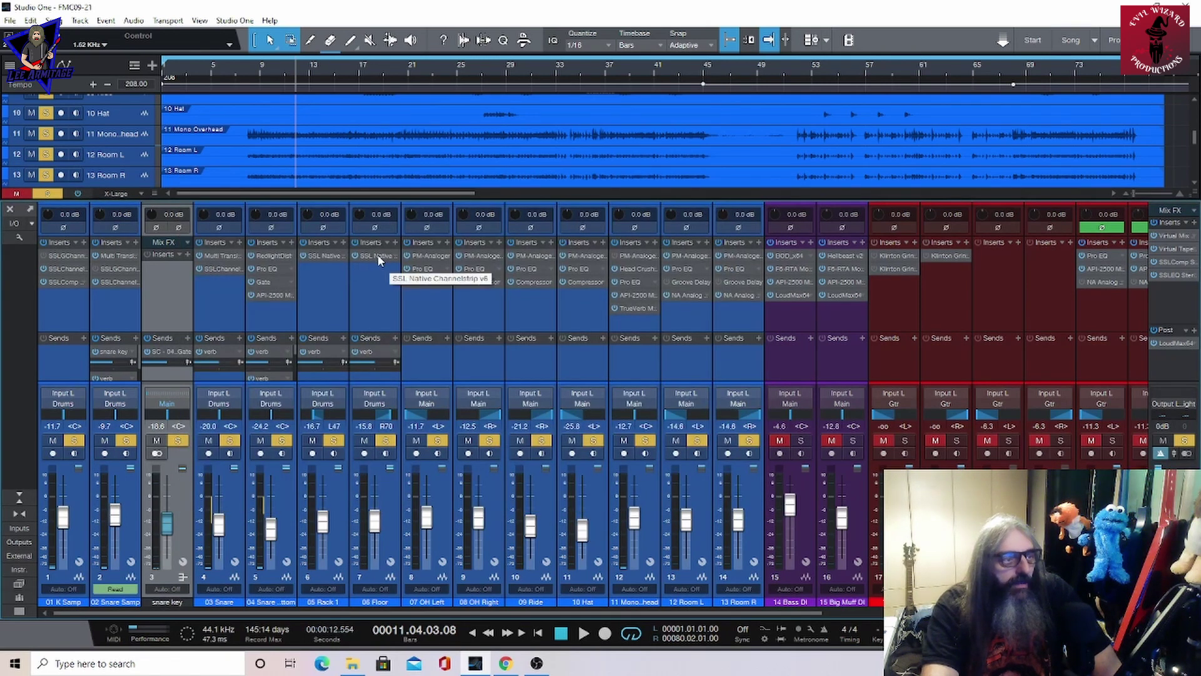
- Inspect the LMF, HMF and HF frequencies of the 06 Floor track's SSL Native Channelstrip
click(379, 256)
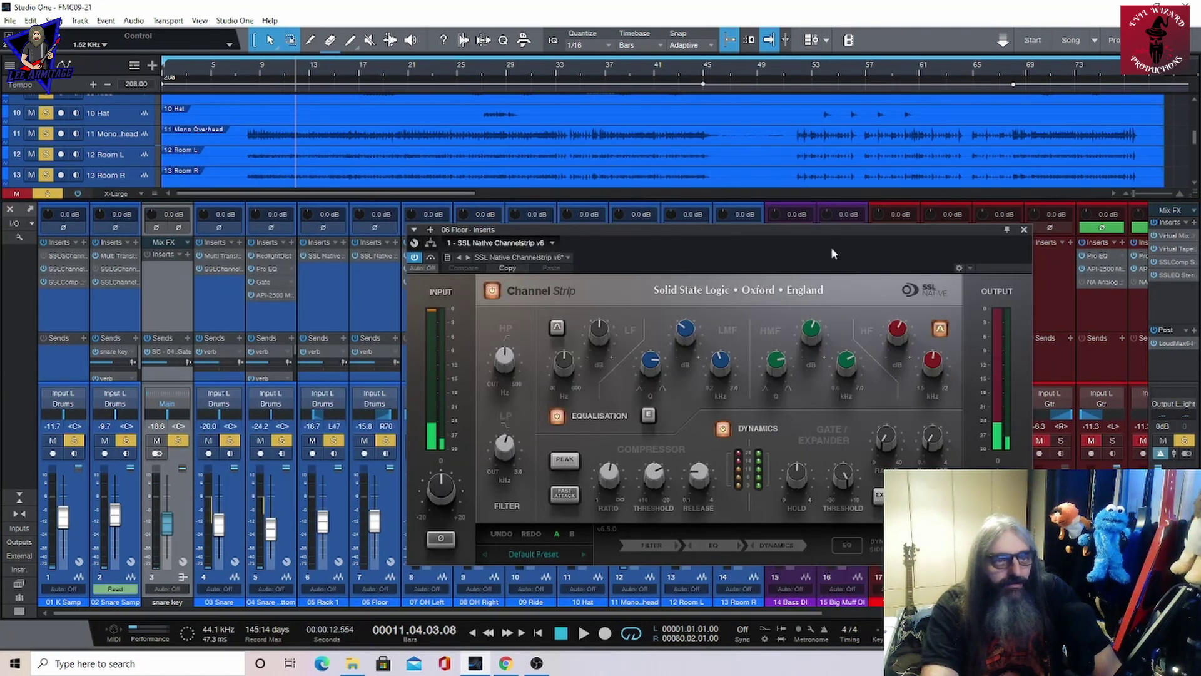
drag(827, 229, 564, 192)
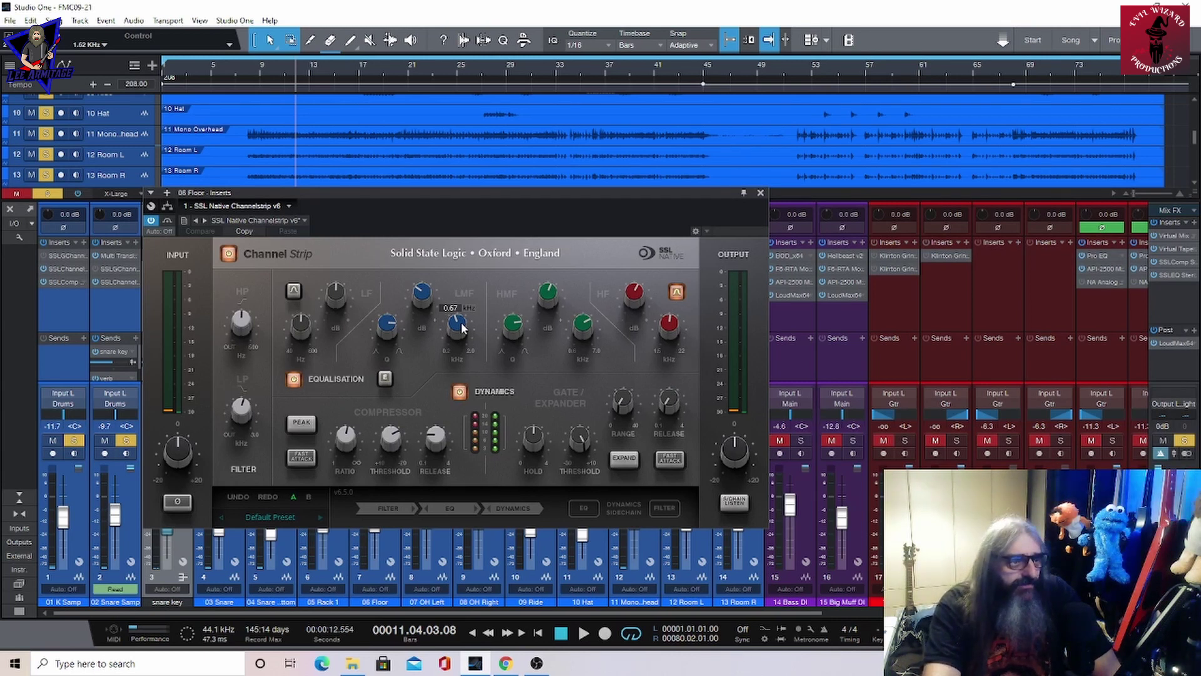
mouse_move(578, 330)
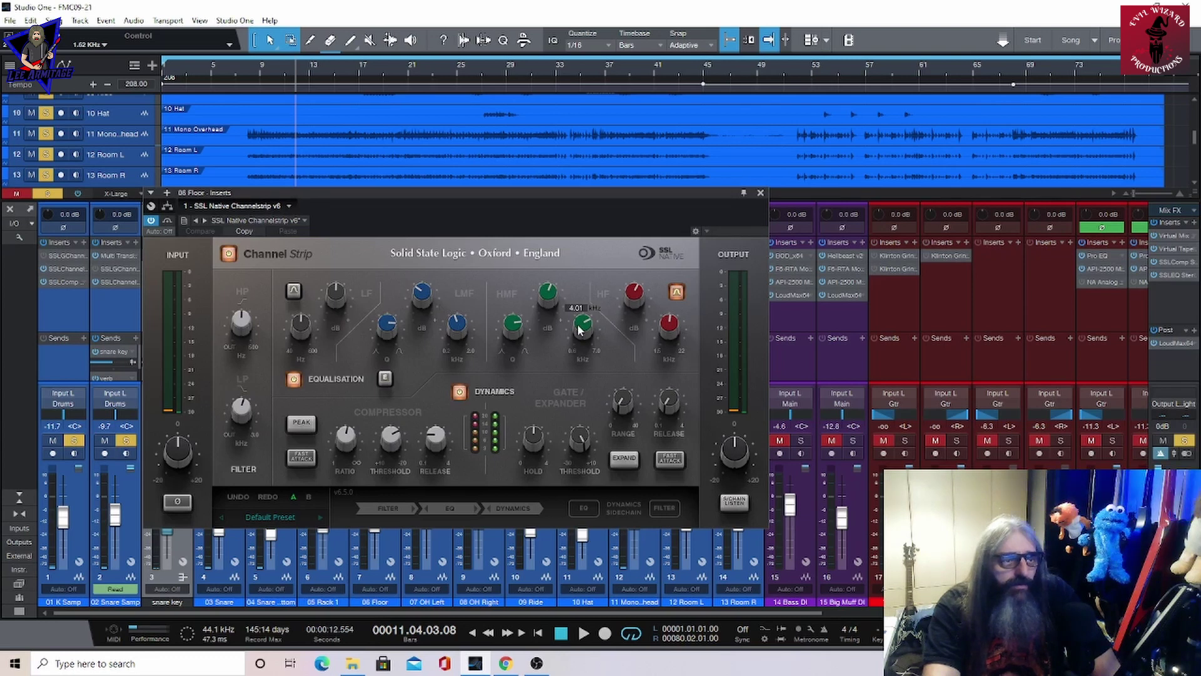
mouse_move(672, 326)
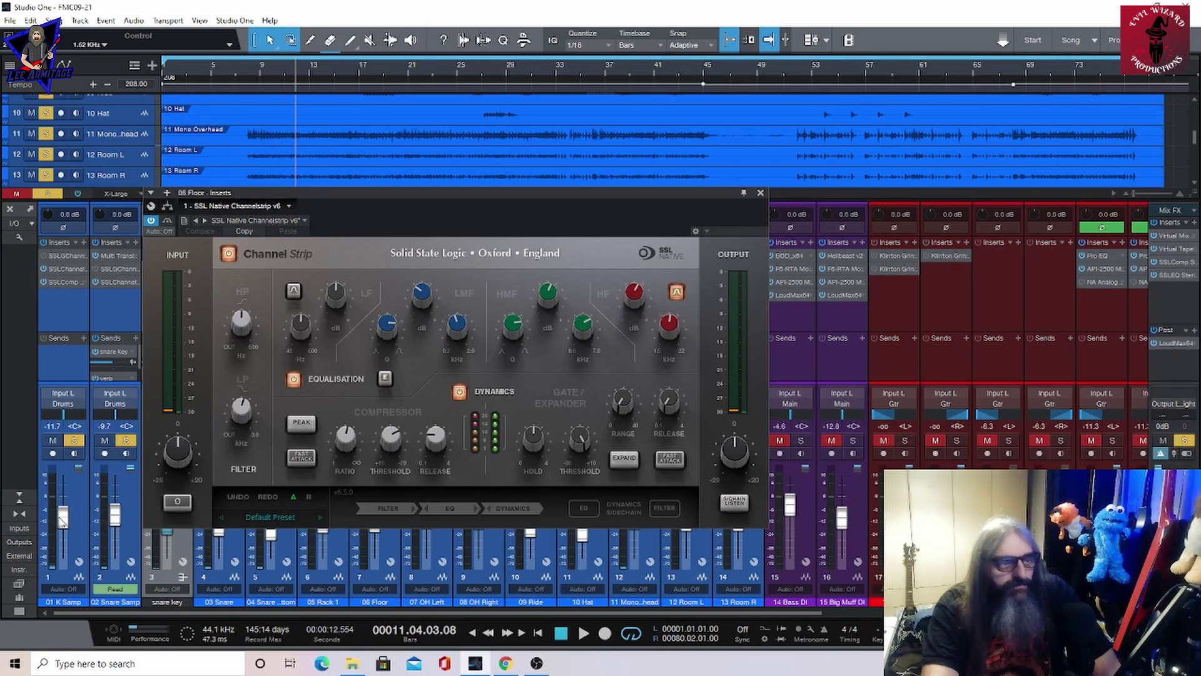
click(763, 194)
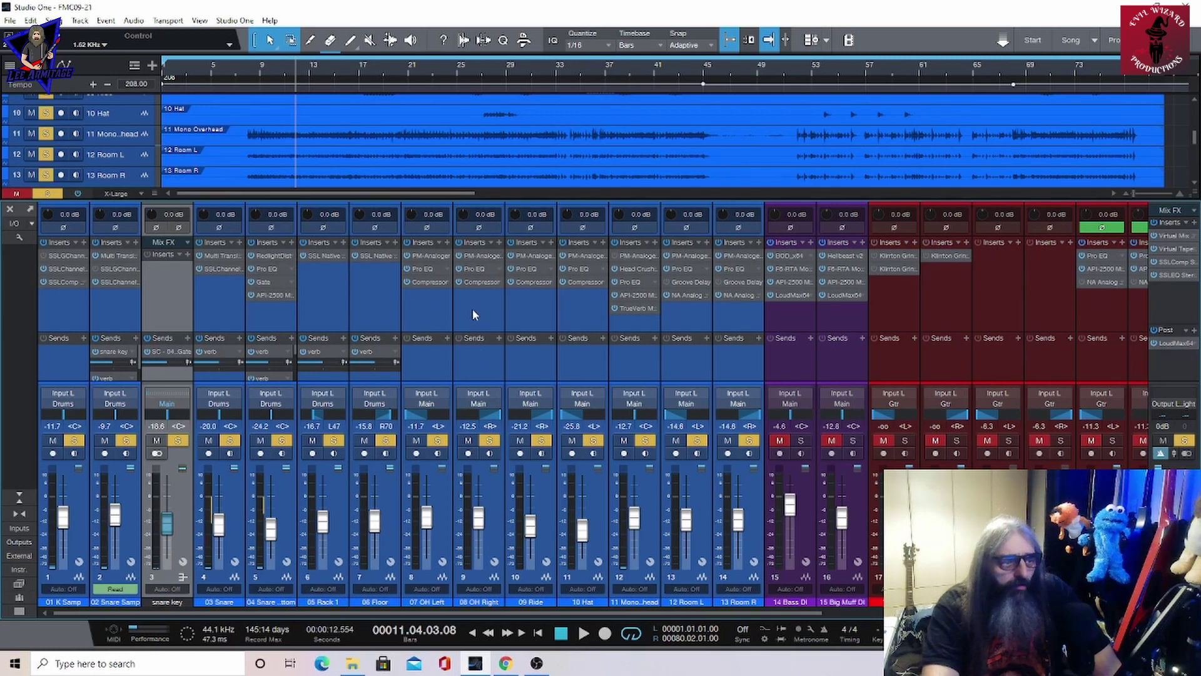
- Review the 07 OH Left track's PM-Analoger, Pro EQ and Compressor settings
click(432, 255)
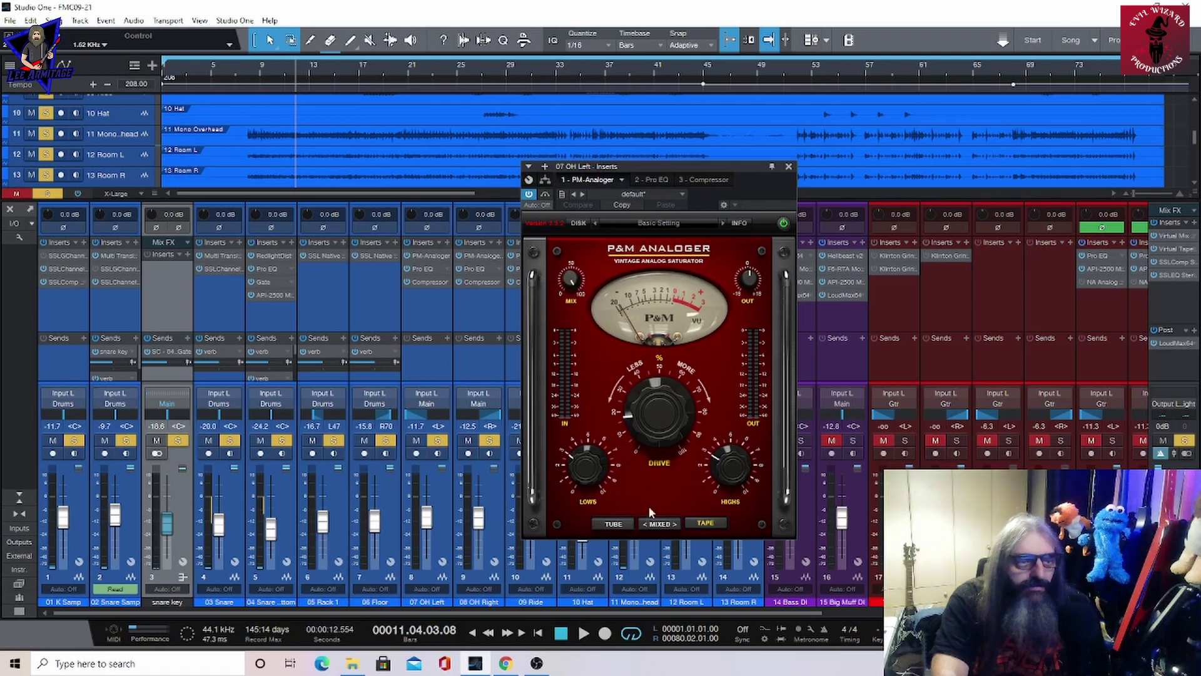
click(655, 179)
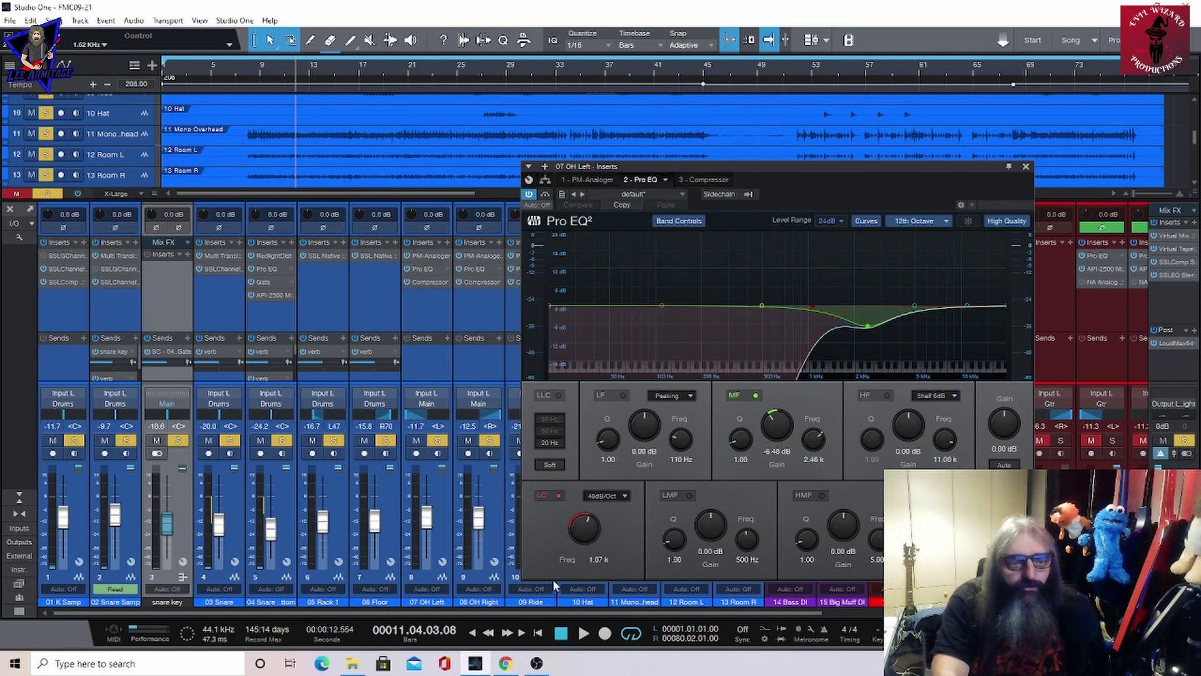
click(700, 180)
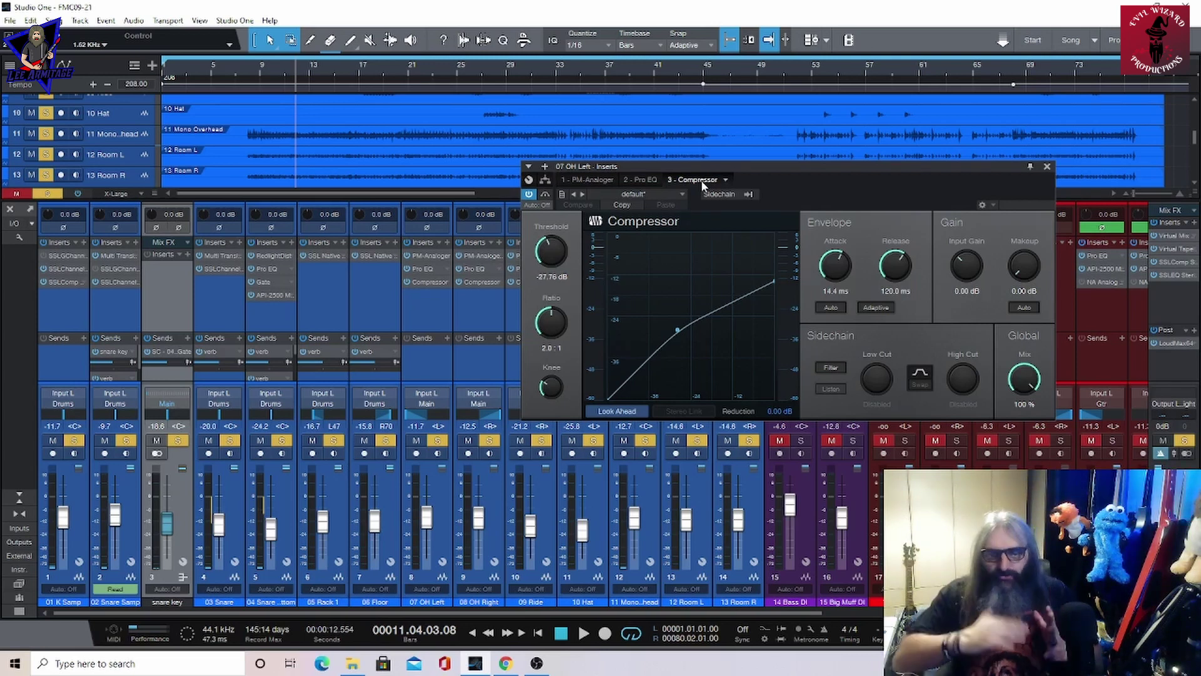
click(1048, 167)
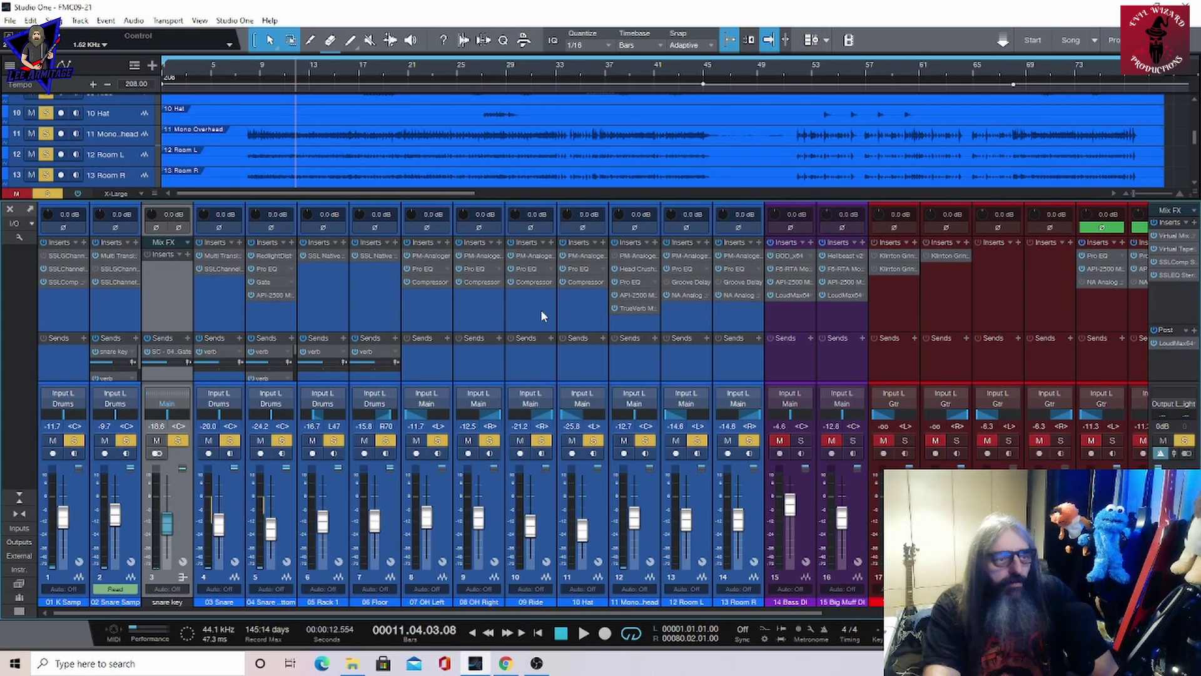
- Review the 09 Ride track's insert chain of PM-Analoger, Pro EQ and Compressor
click(533, 256)
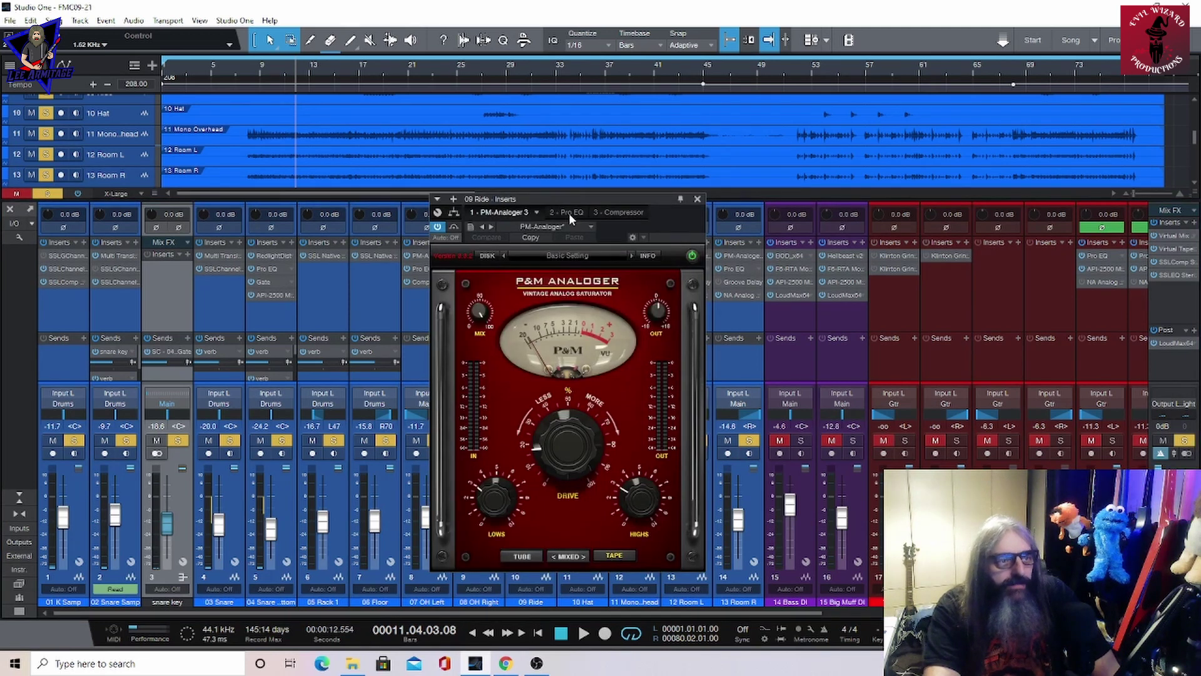
click(569, 212)
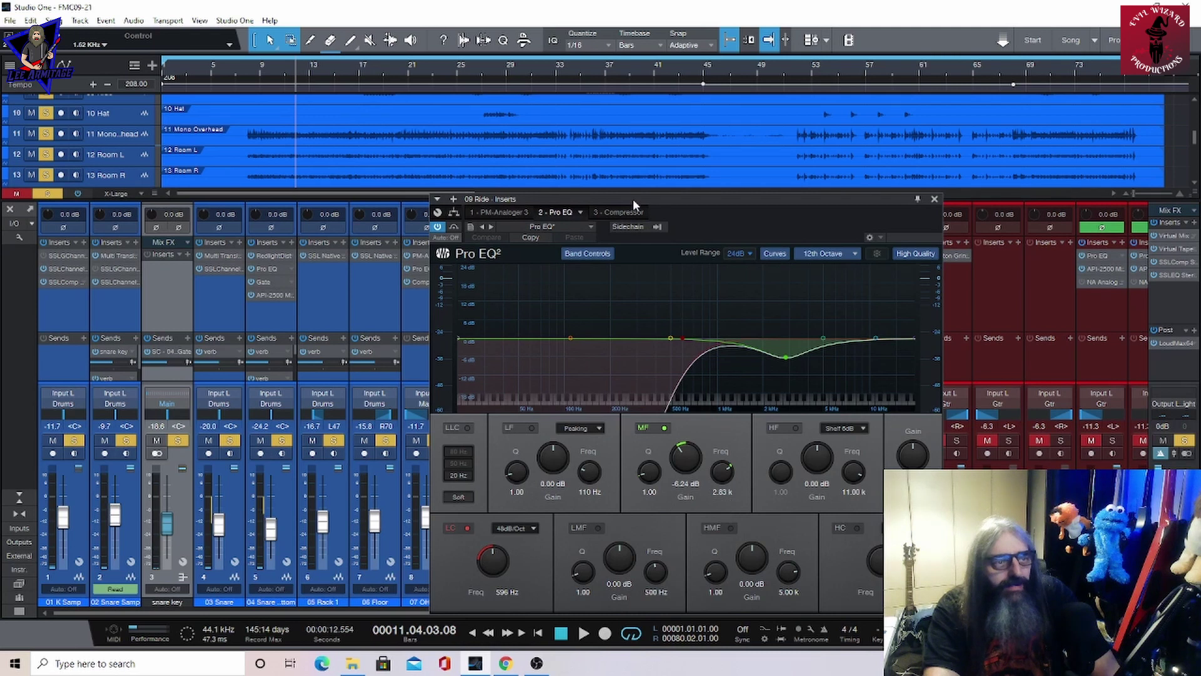
click(625, 212)
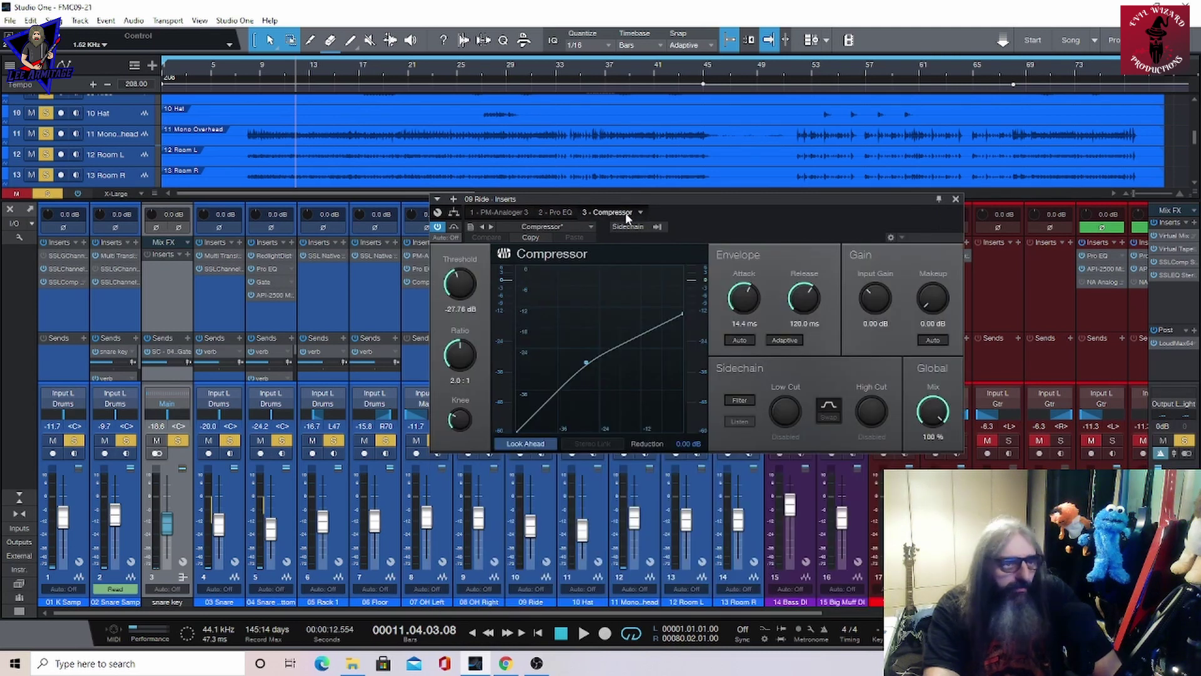
click(935, 198)
- Review the saturation, EQ and compression inserts on the 10 Hat track: PM-Analoger, Pro EQ and Compressor
click(585, 256)
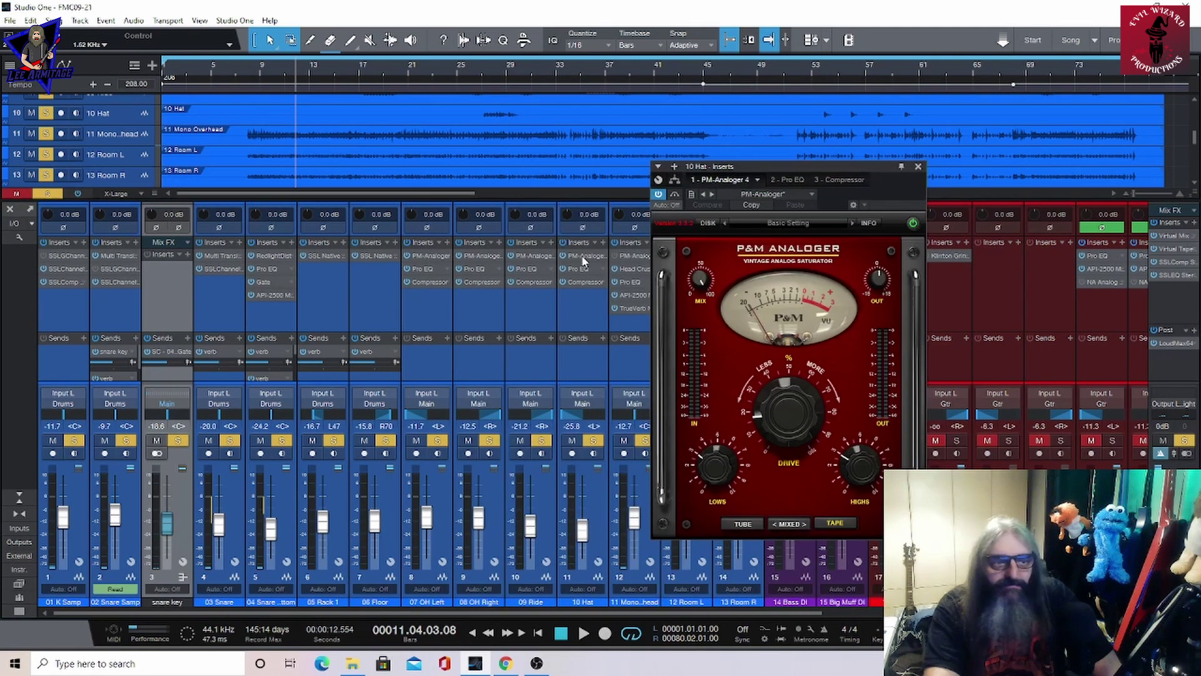
drag(778, 168, 530, 165)
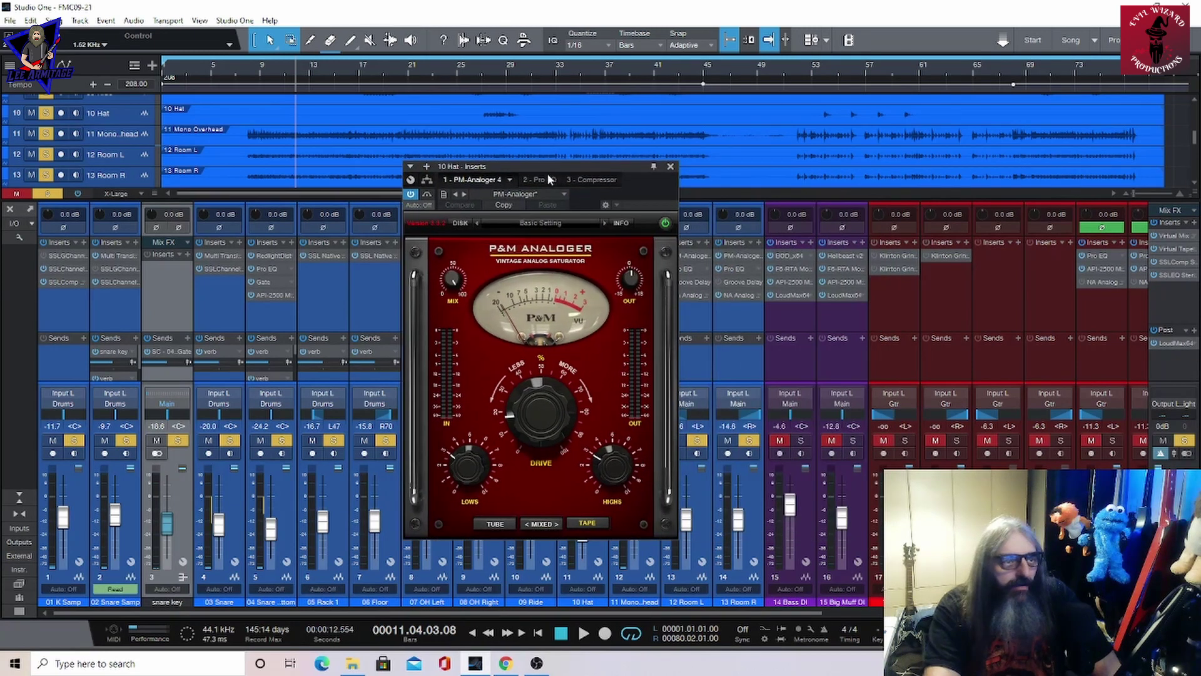
click(543, 179)
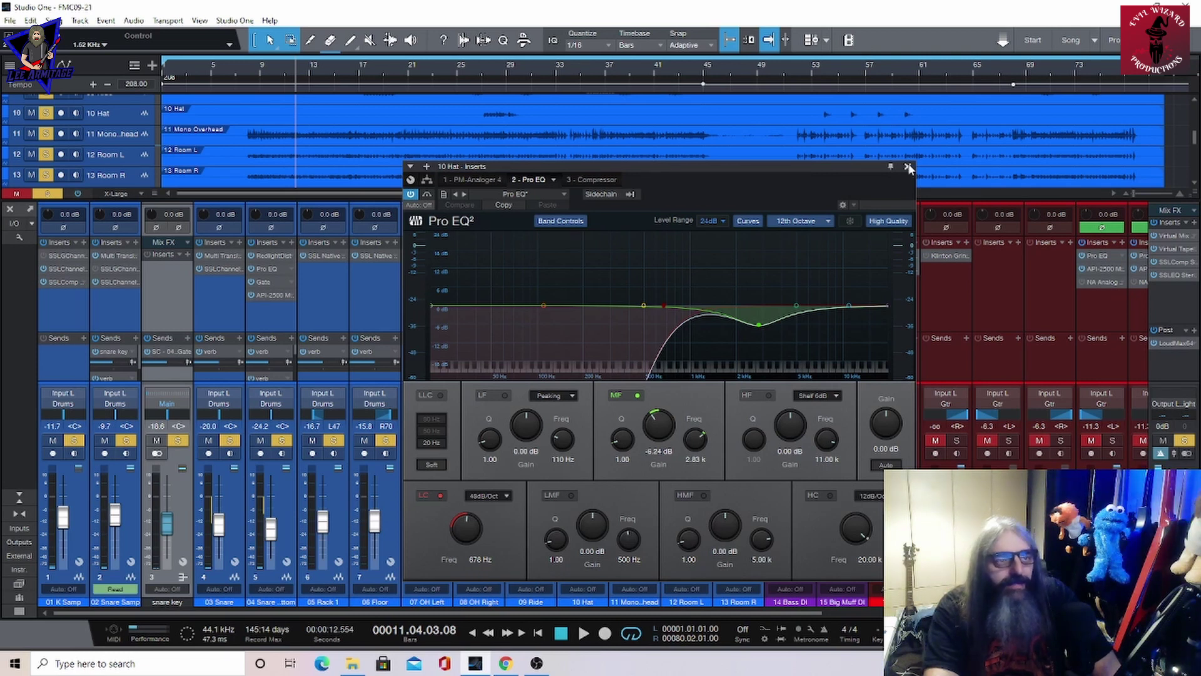
click(595, 179)
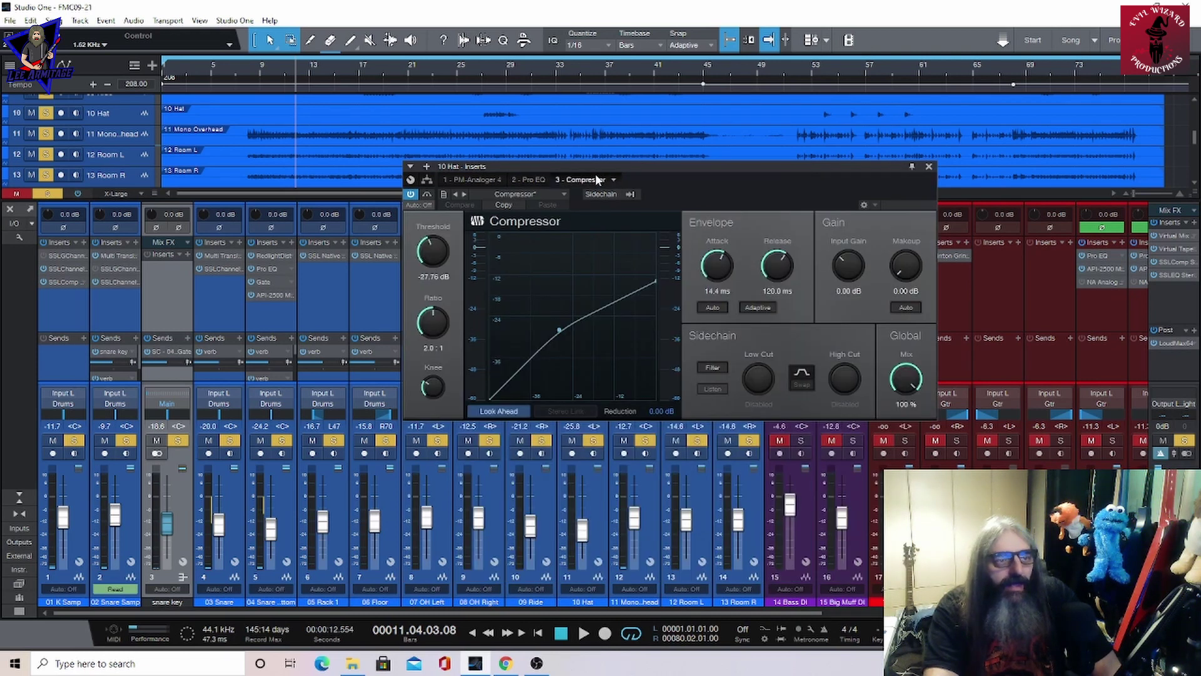
click(927, 166)
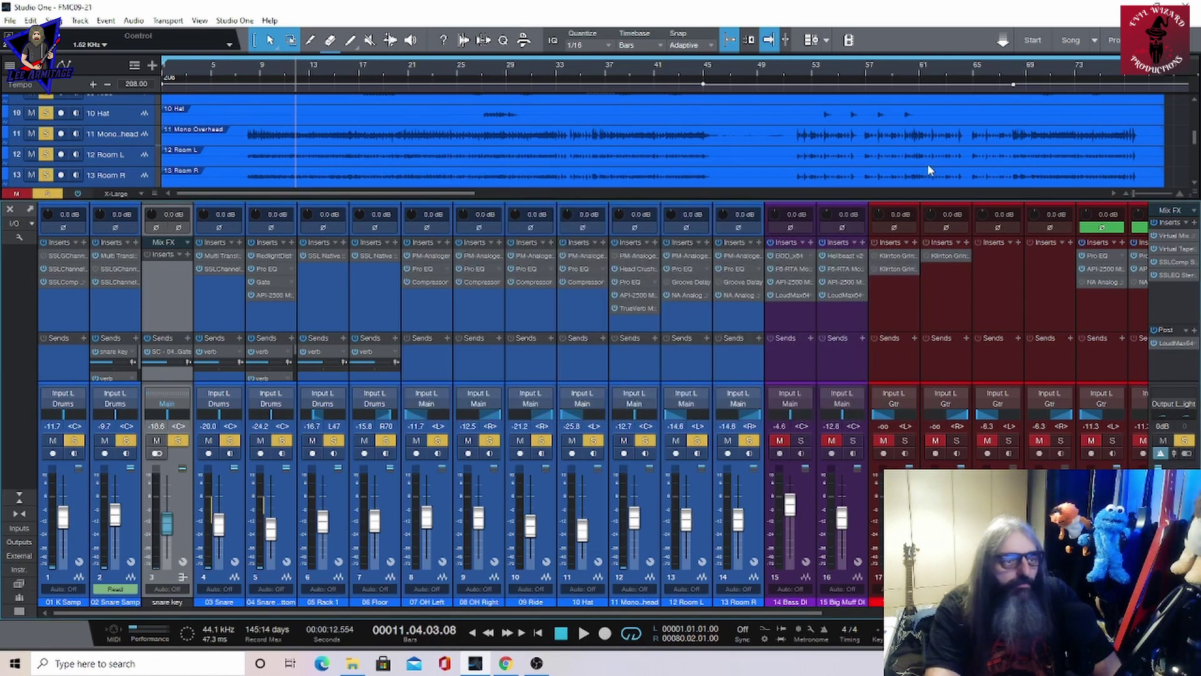
- Review the 11 Mono Overhead insert chain from PM-Analoger through Head Crusher, Pro EQ and API-2500 to TrueVerb
click(638, 255)
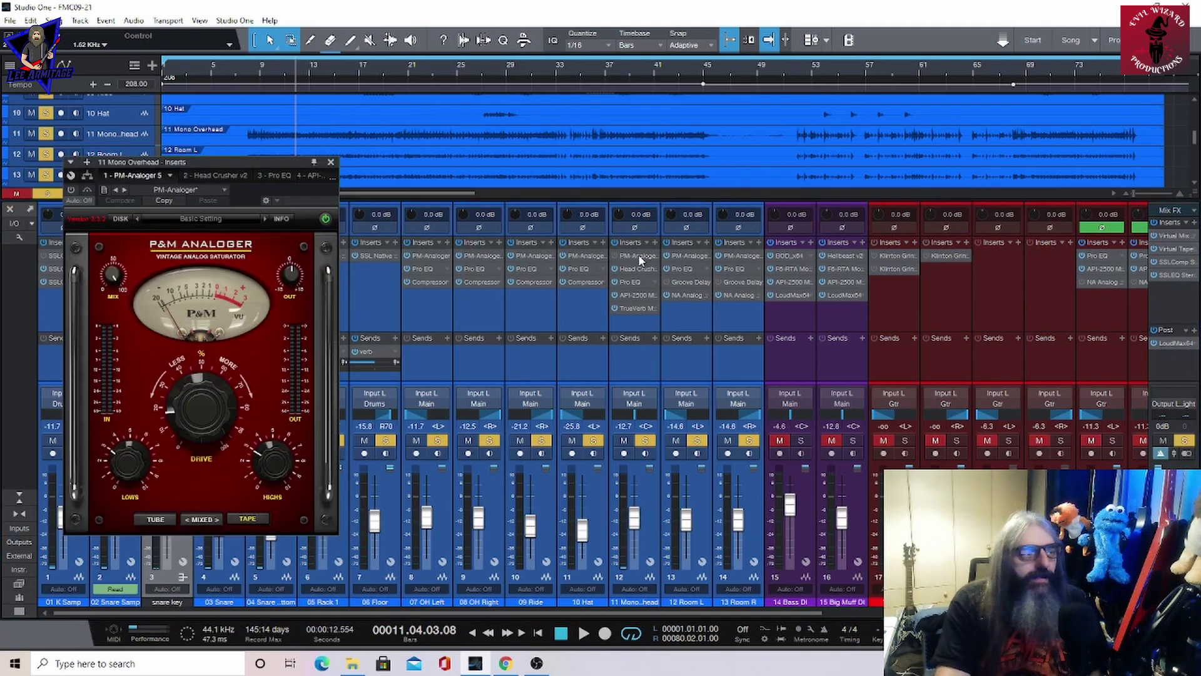
click(205, 176)
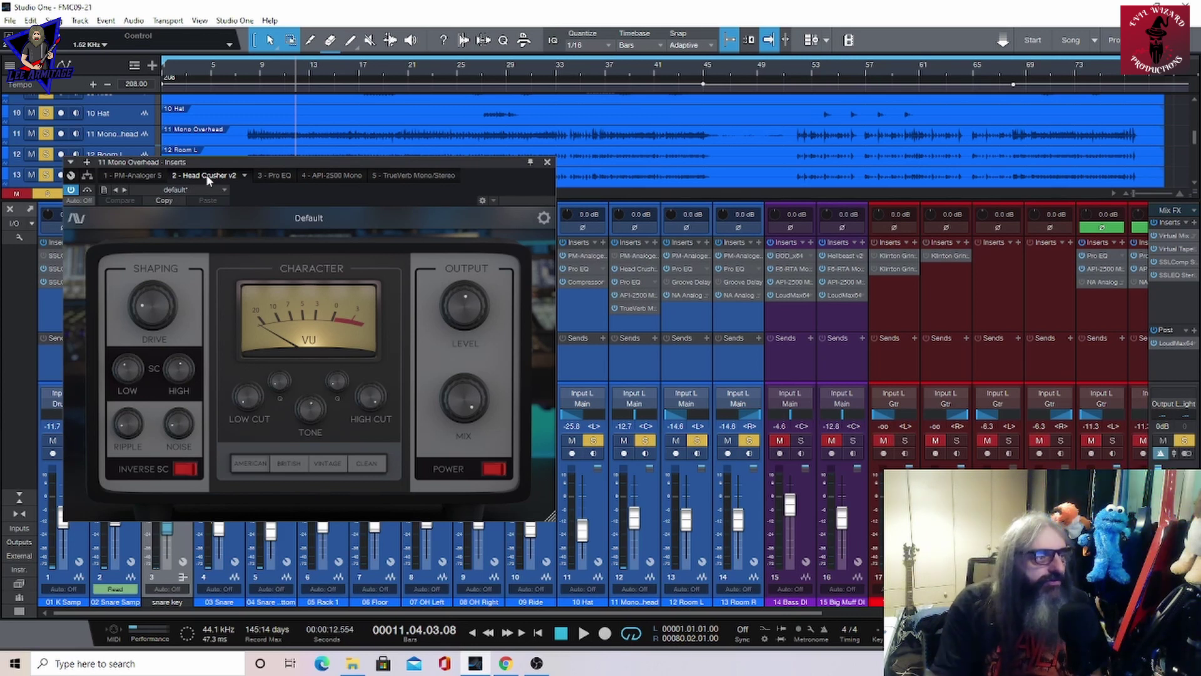
click(273, 177)
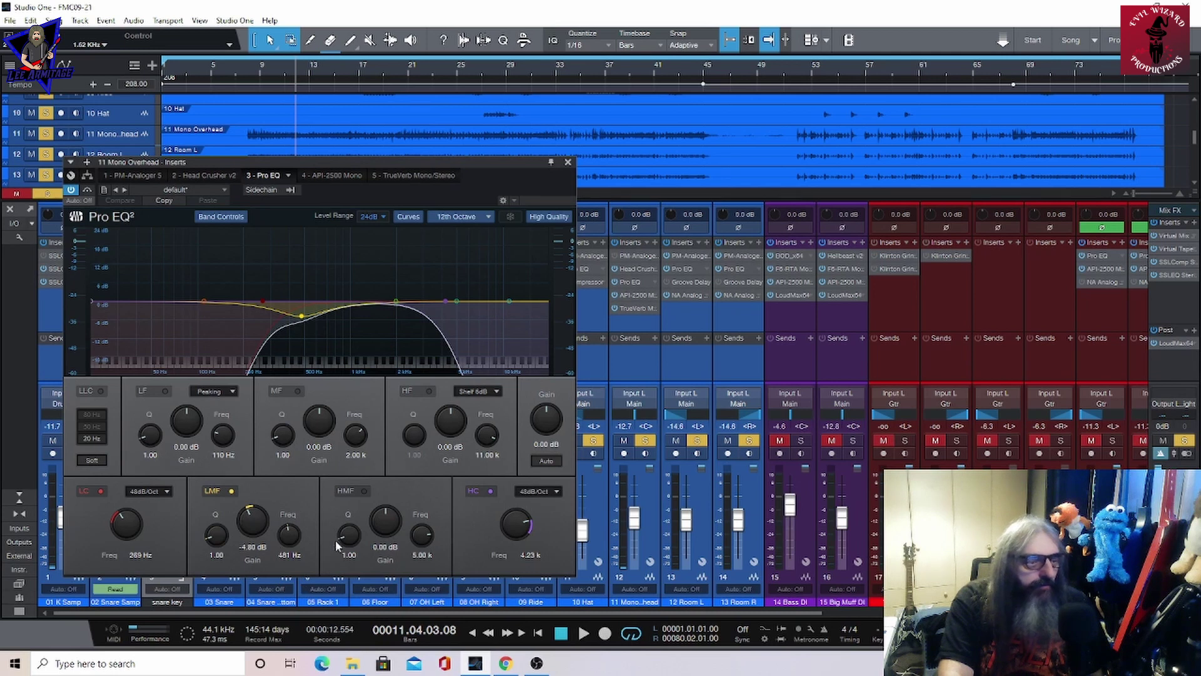
click(325, 175)
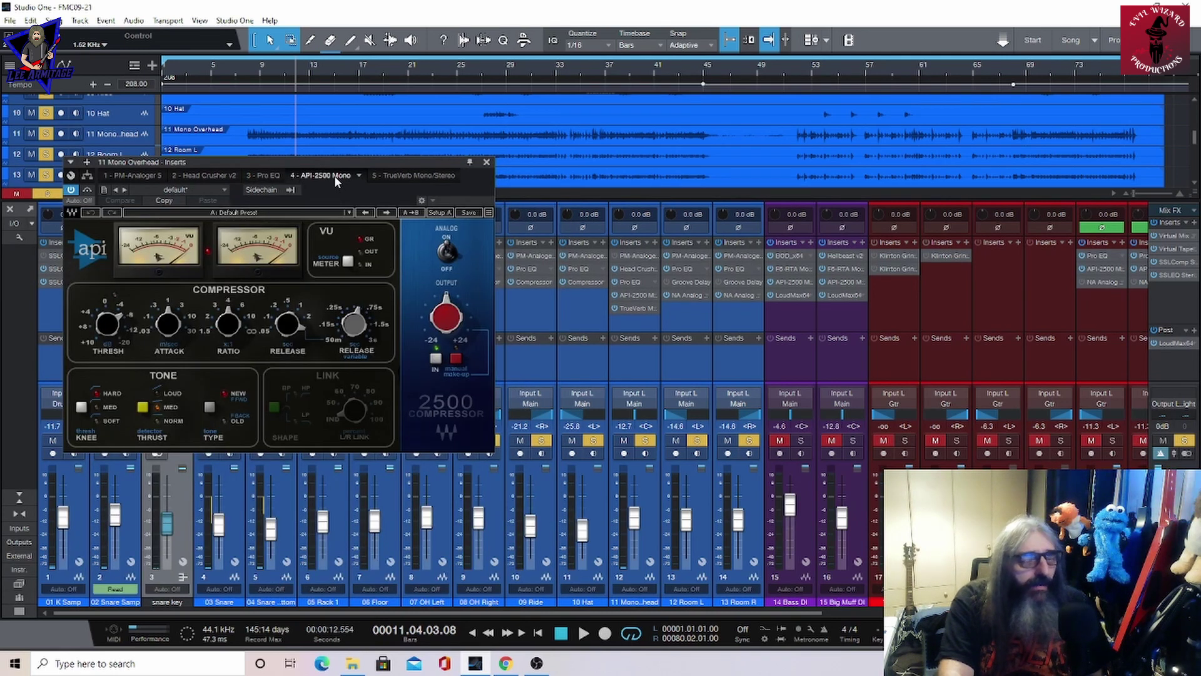
click(400, 175)
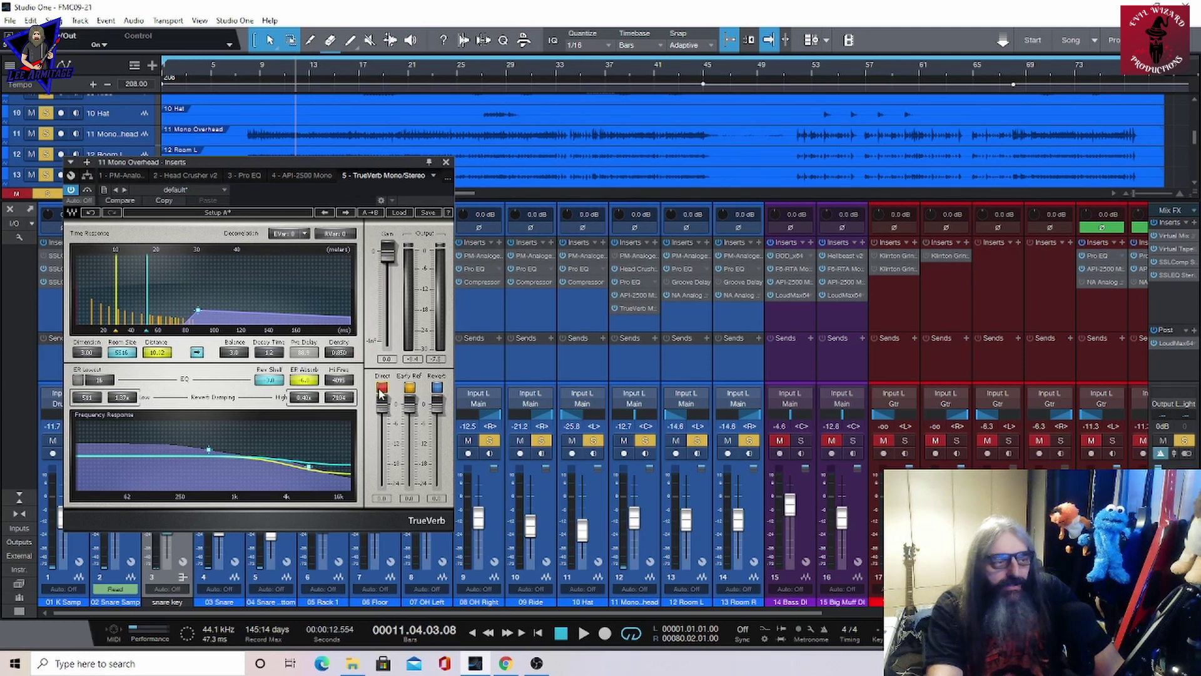
- Switch off the direct signal in TrueVerb on the 11 Mono Overhead track and close its insert window
click(381, 388)
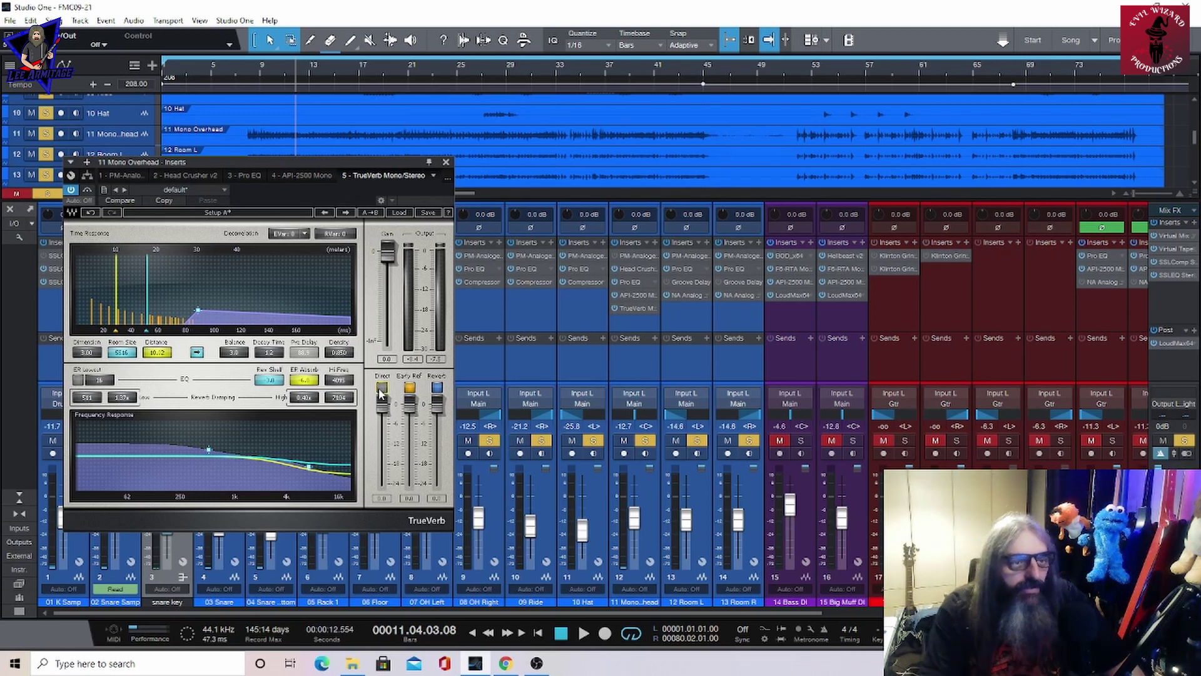
click(446, 162)
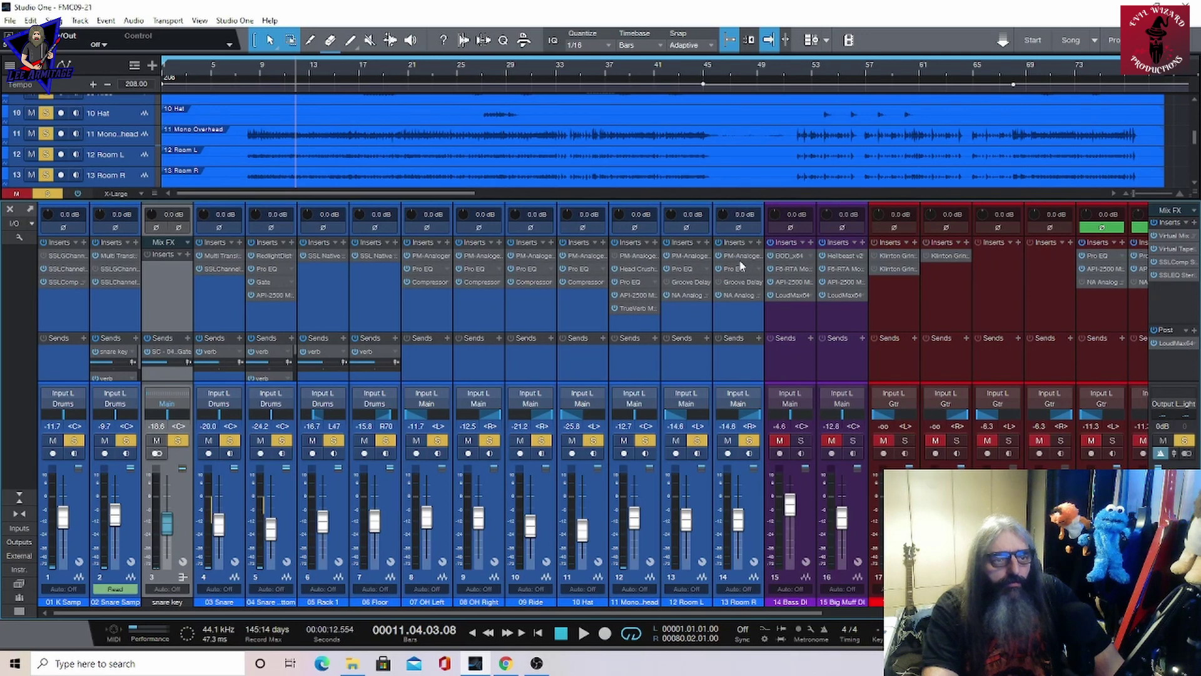
- Review the 12 Room L insert chain of PM-Analoger, Pro EQ, Groove Delay and NA Analog Rack Delay
click(682, 255)
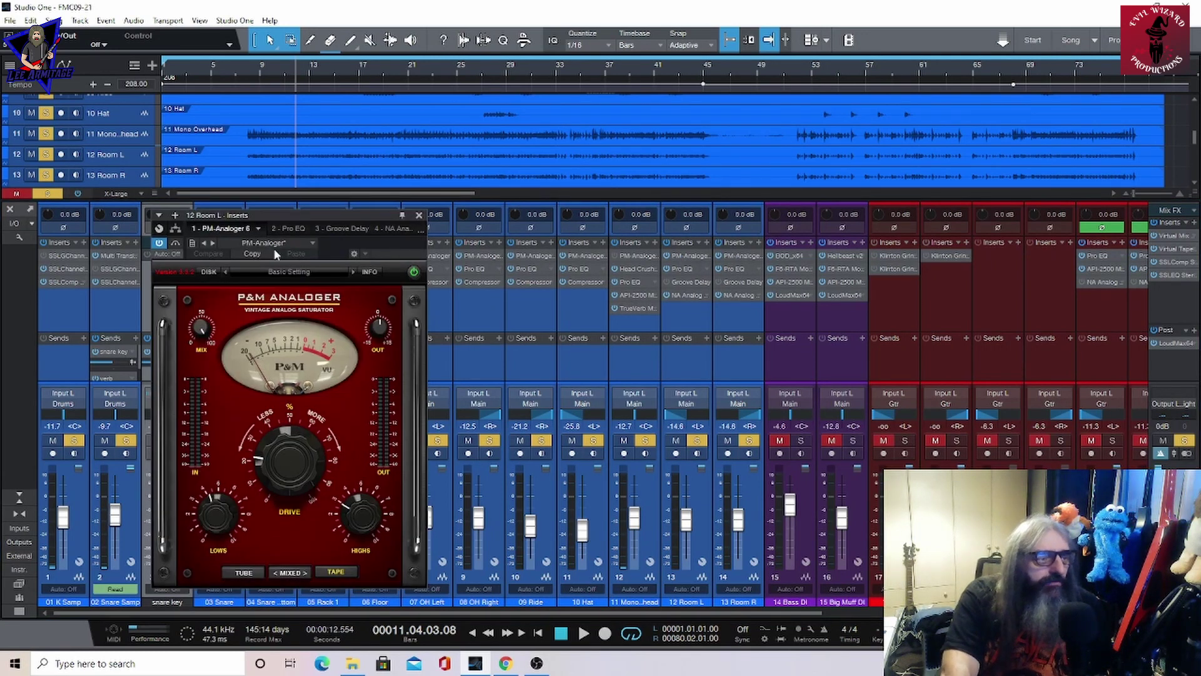
click(286, 227)
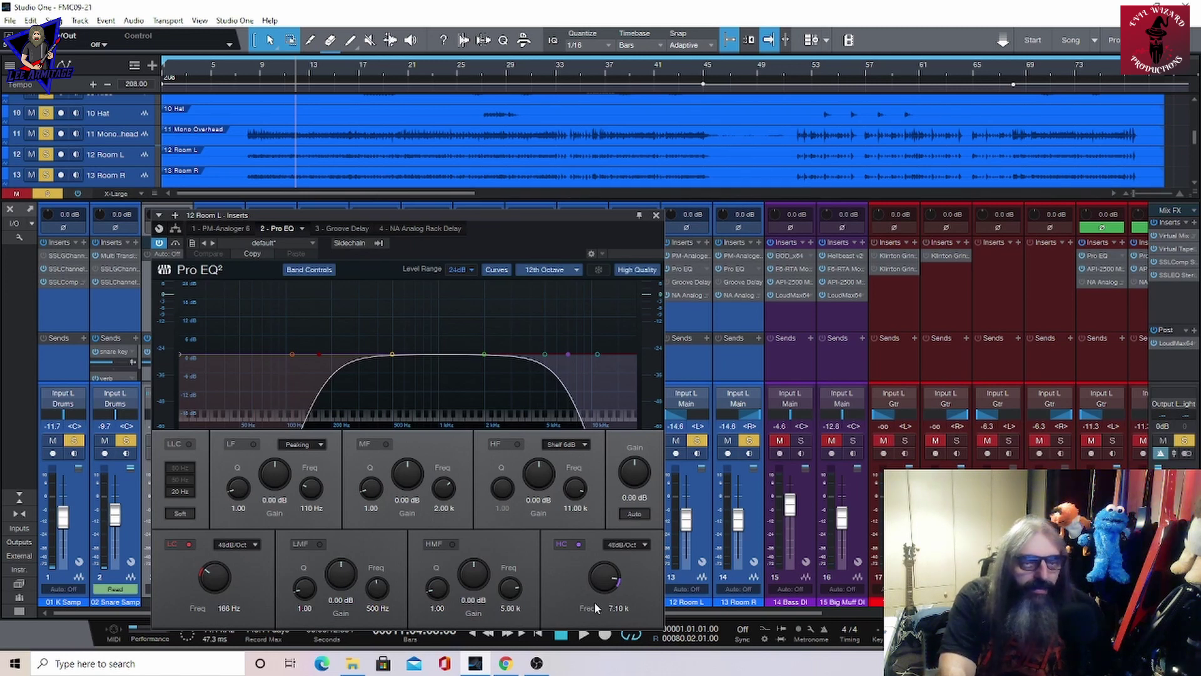
click(346, 229)
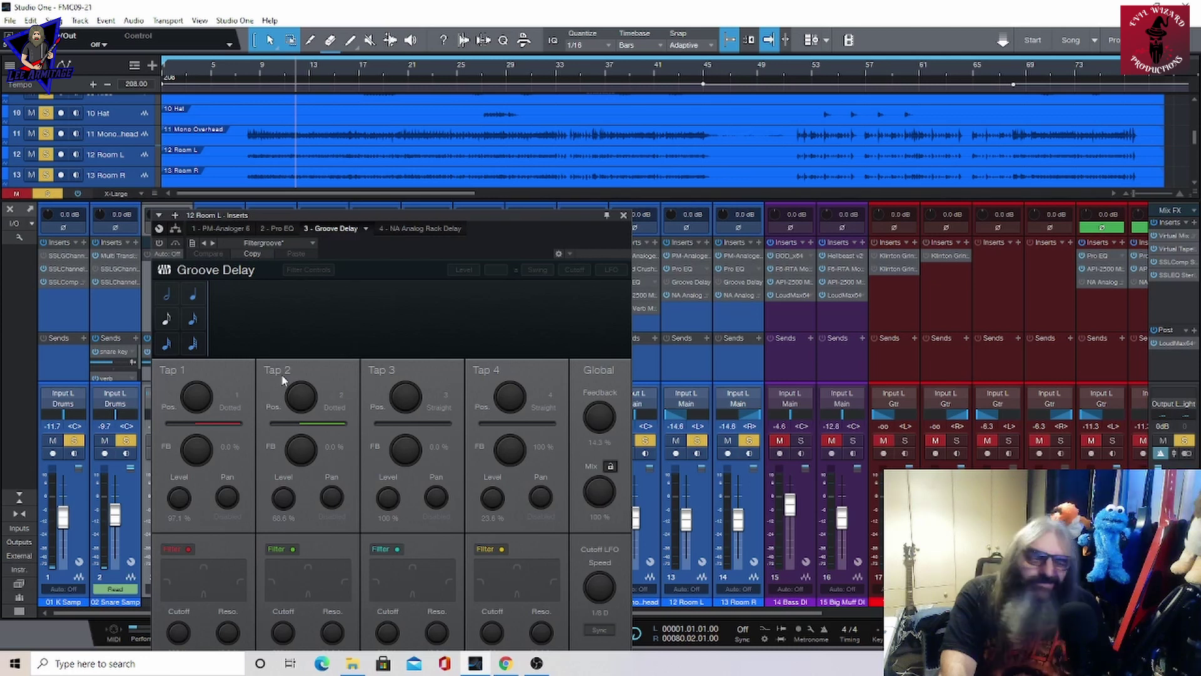
click(407, 229)
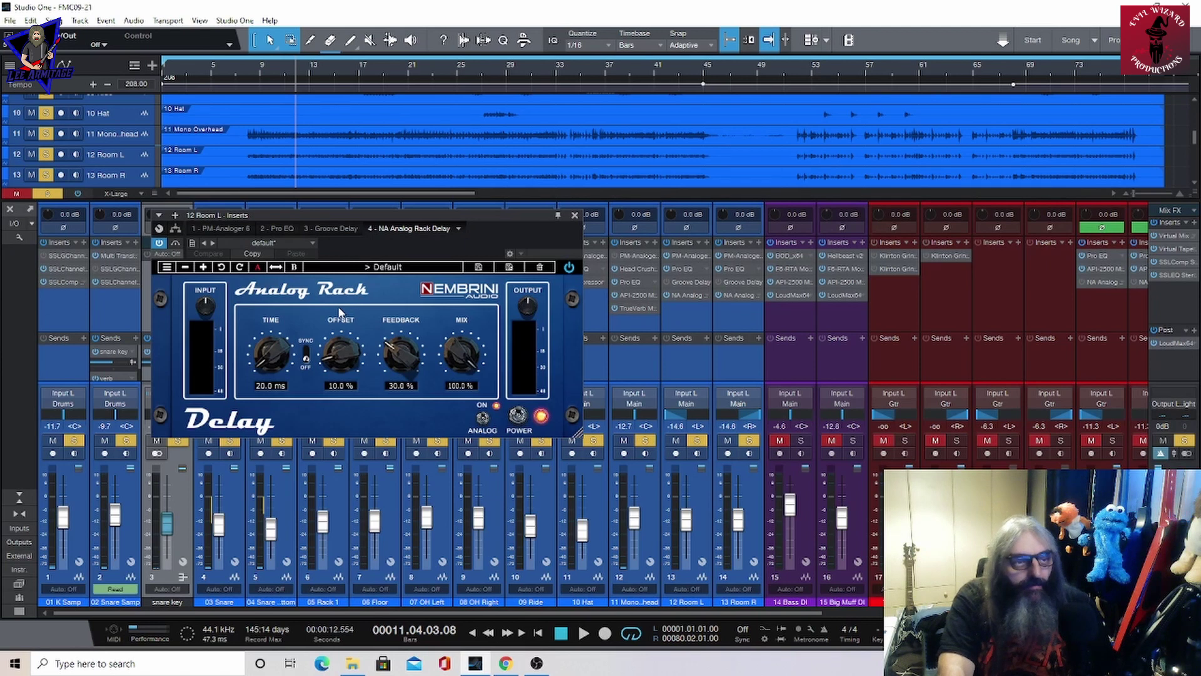
click(575, 216)
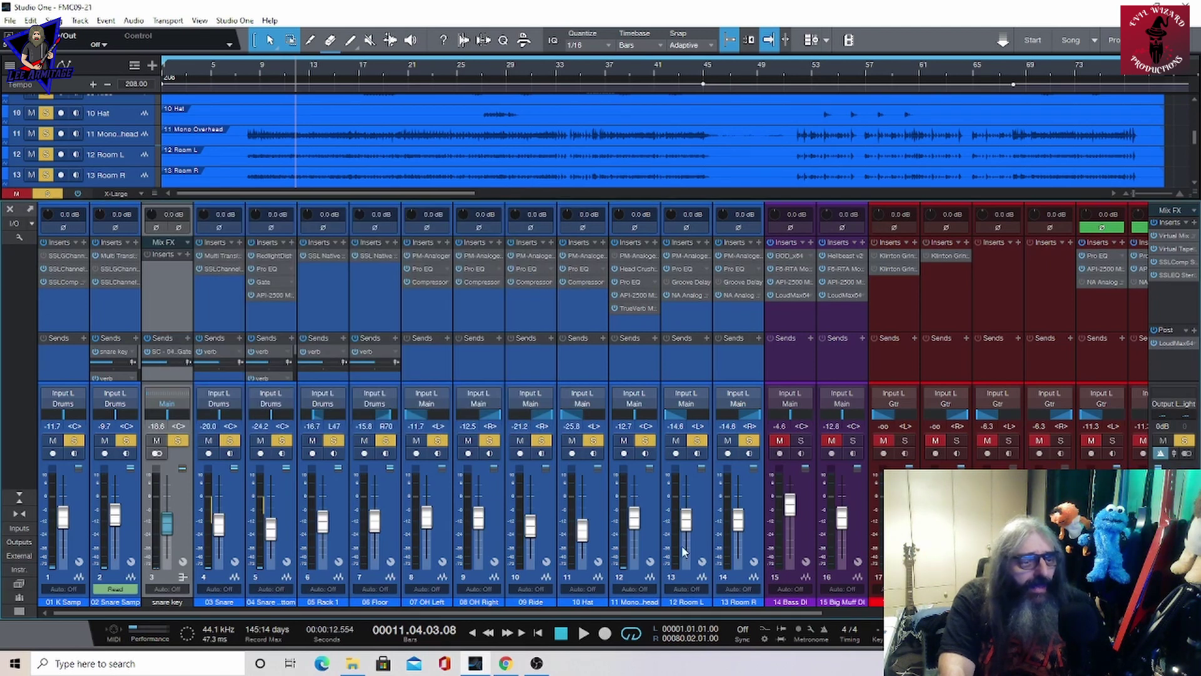
- Select the Drums bus and examine its TuCo compressor, including the mix and mode settings
click(73, 547)
click(374, 578)
drag(394, 613, 743, 647)
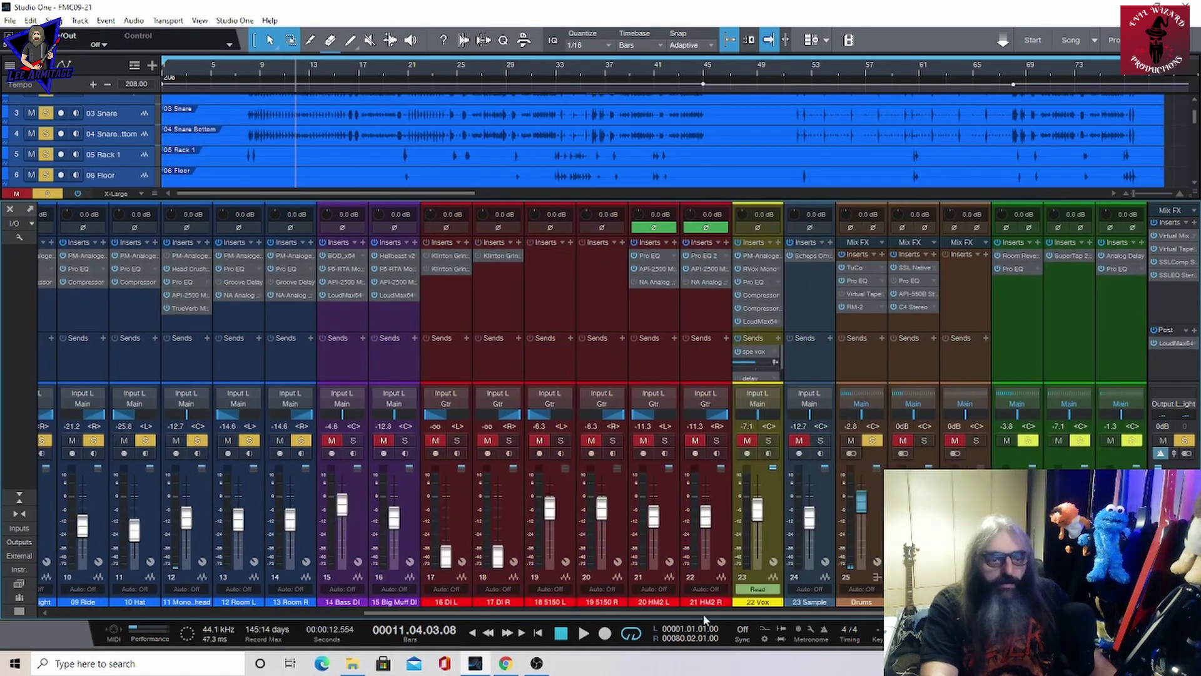
click(879, 517)
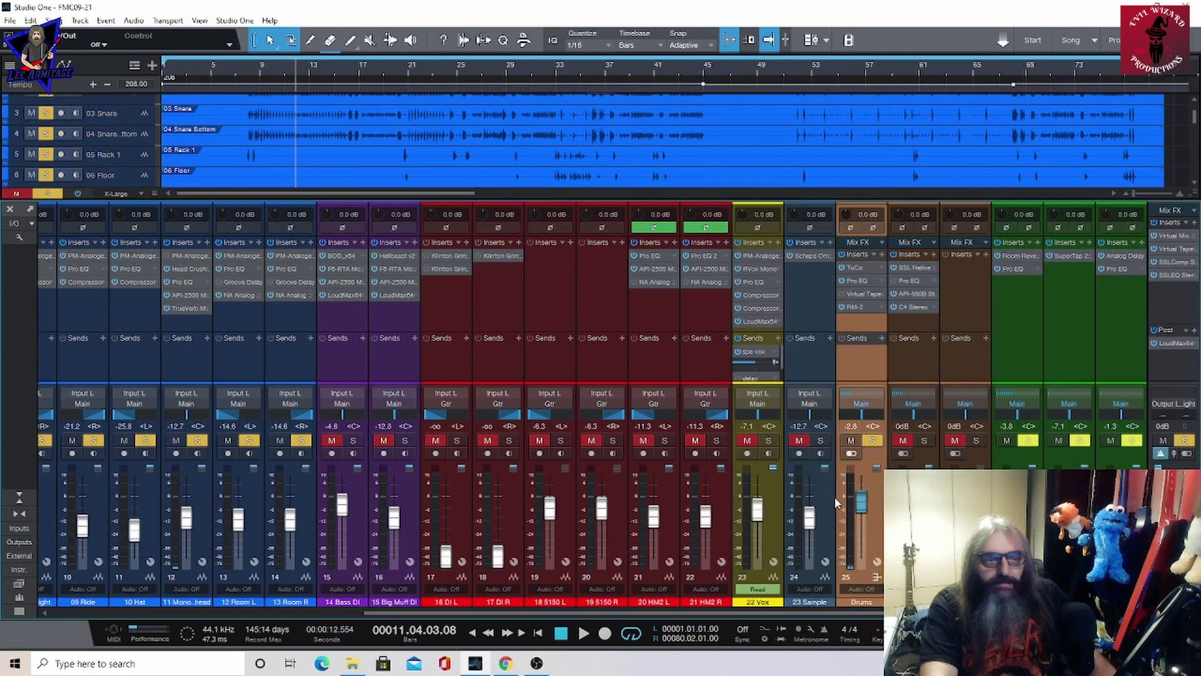
click(862, 269)
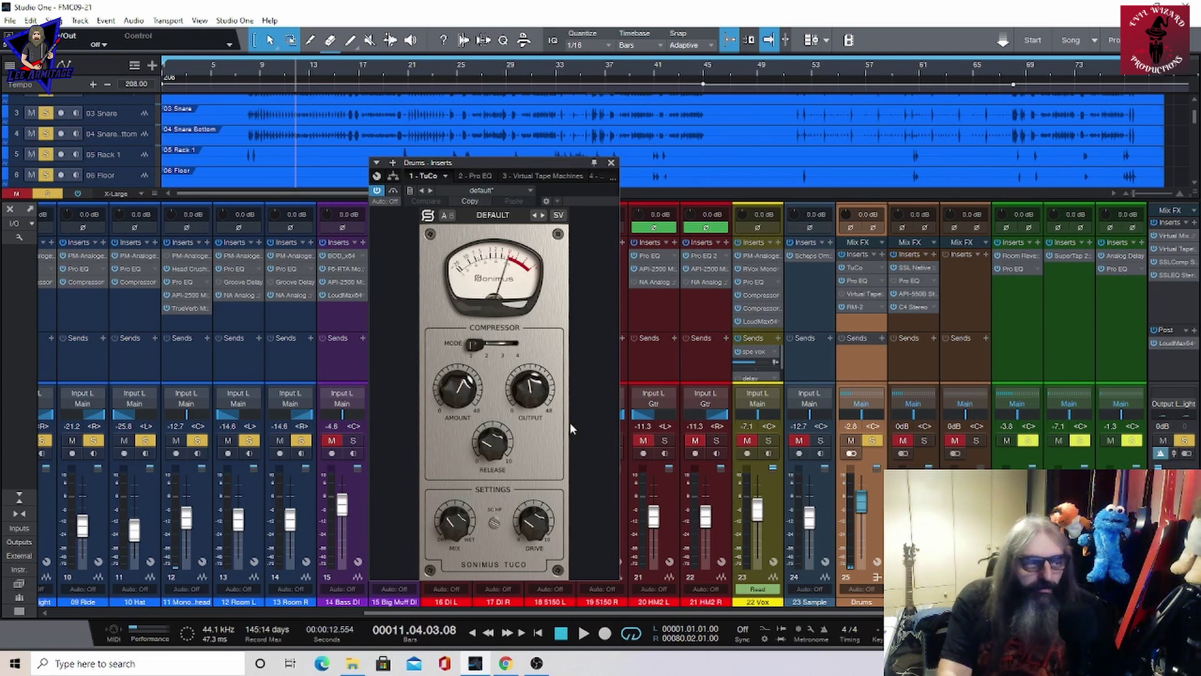
mouse_move(453, 524)
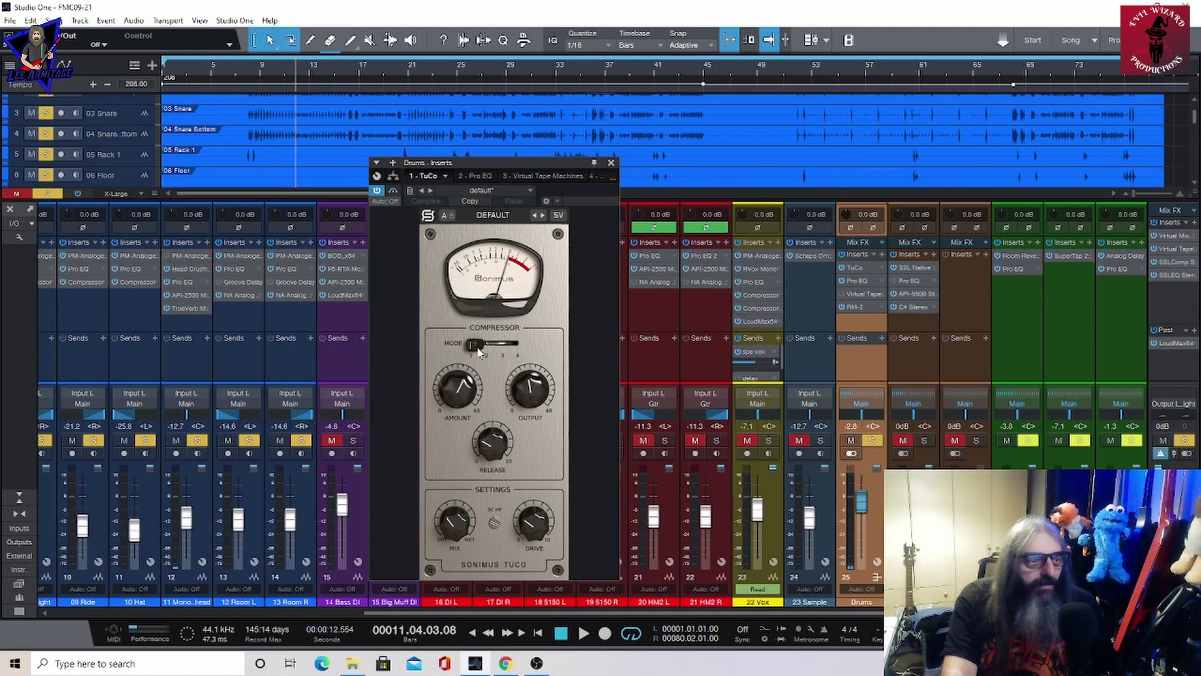
mouse_move(477, 347)
mouse_down()
mouse_move(490, 349)
mouse_move(460, 350)
mouse_up()
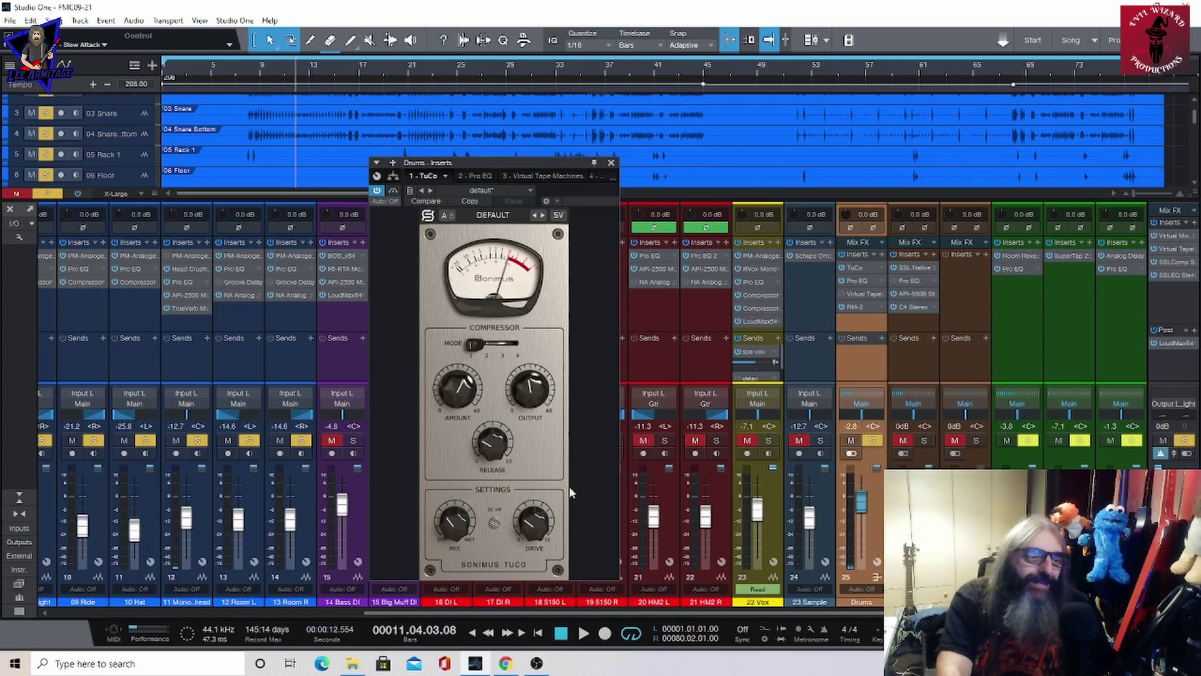
- Review the Drums bus's Pro EQ, Virtual Tape Machines and RM-2 settings, then close the insert window
click(483, 176)
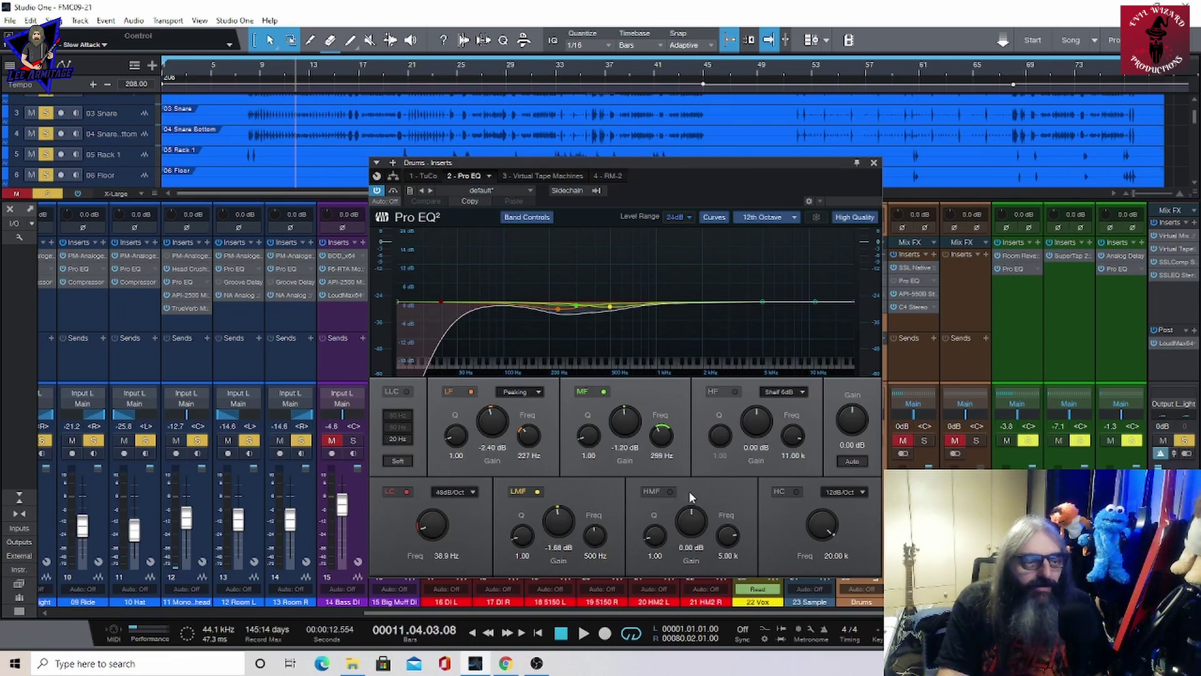
click(553, 178)
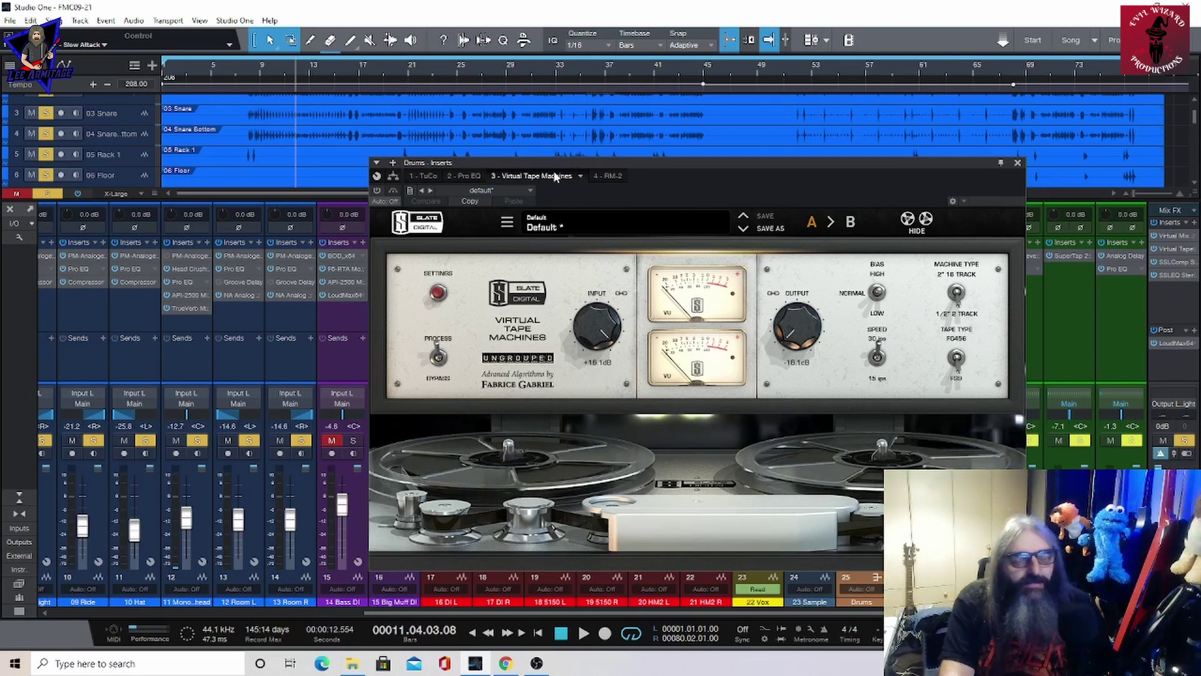
click(601, 176)
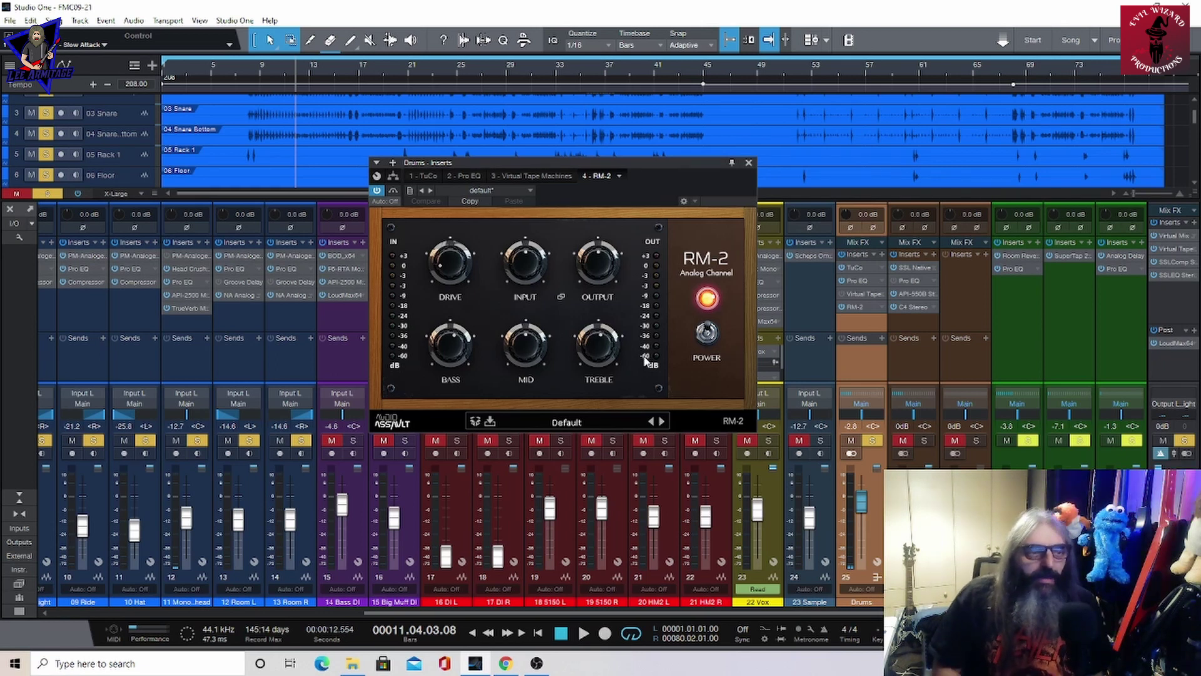
mouse_move(437, 271)
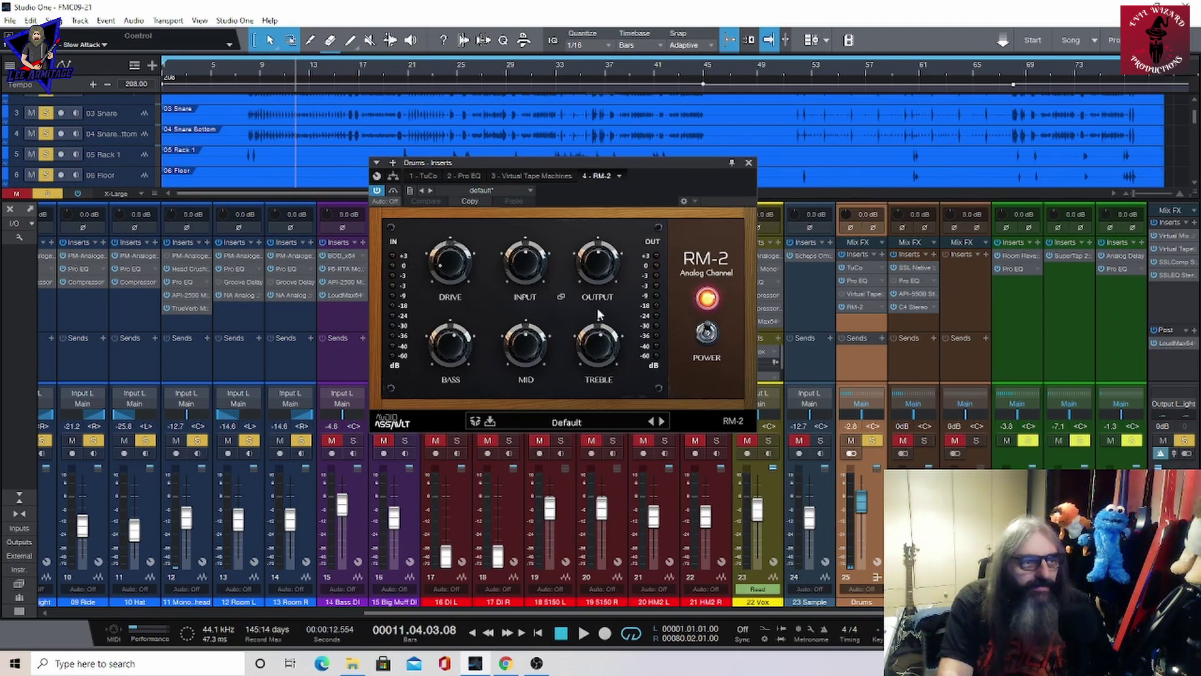
mouse_move(466, 348)
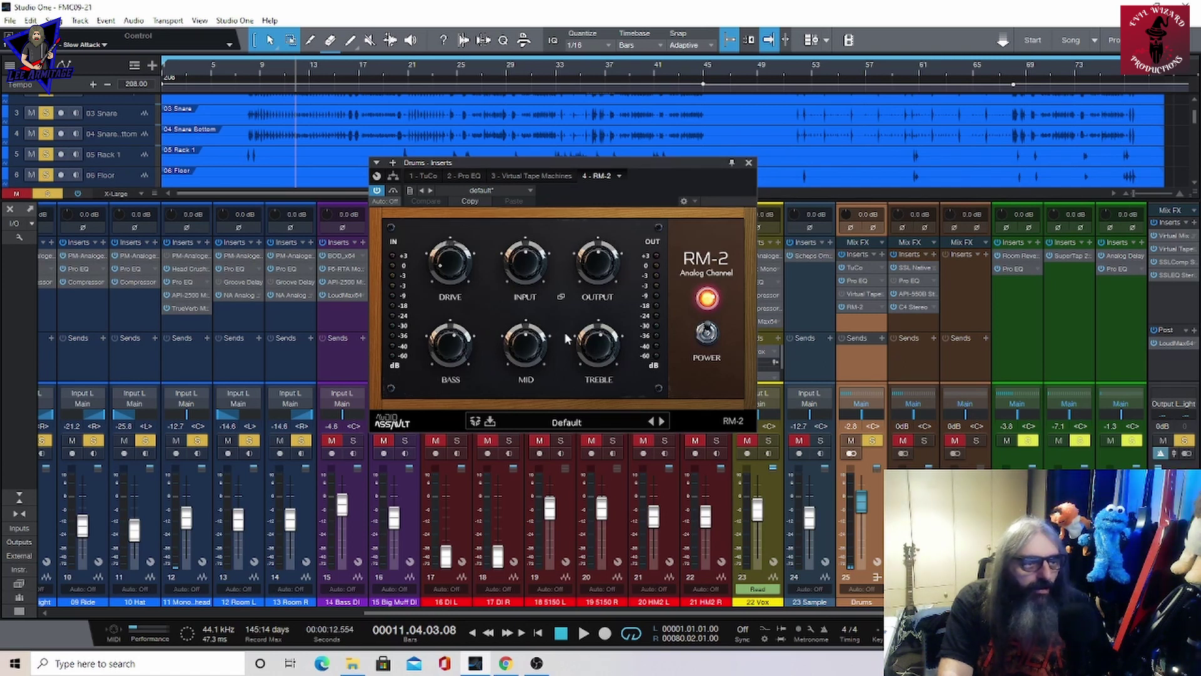
mouse_move(599, 347)
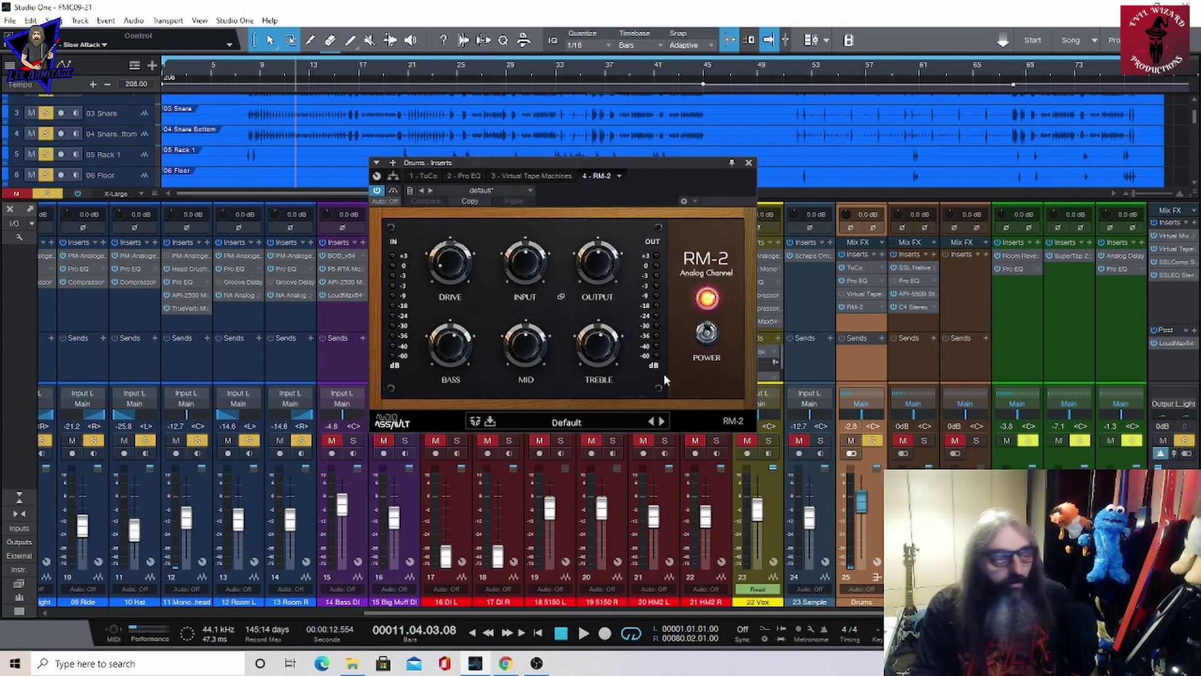
click(749, 162)
- Play the soloed drum mix from bar 7 to hear the processed result, and stop playback
click(561, 633)
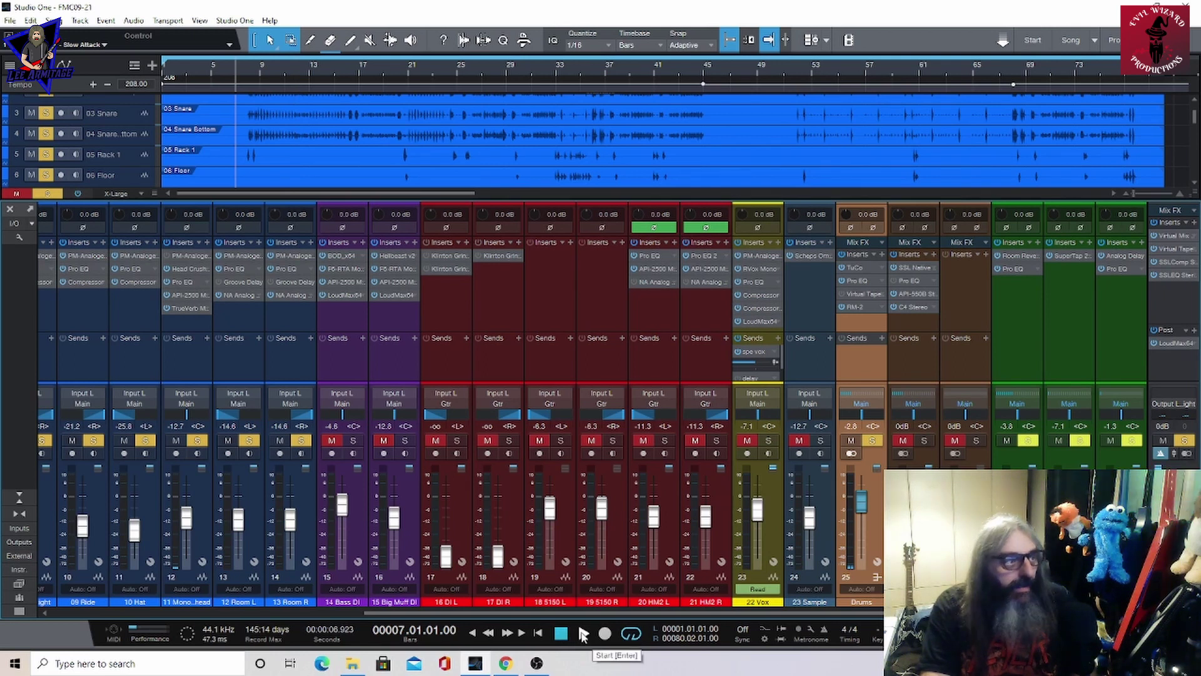
click(583, 633)
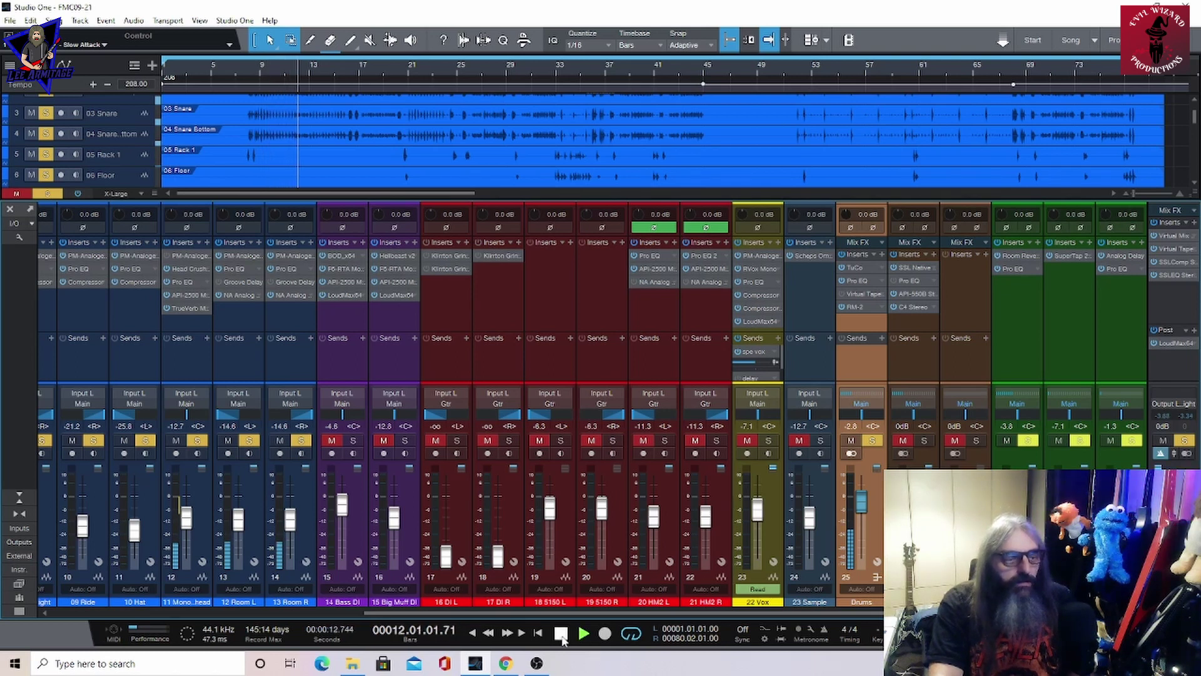
click(562, 634)
click(561, 634)
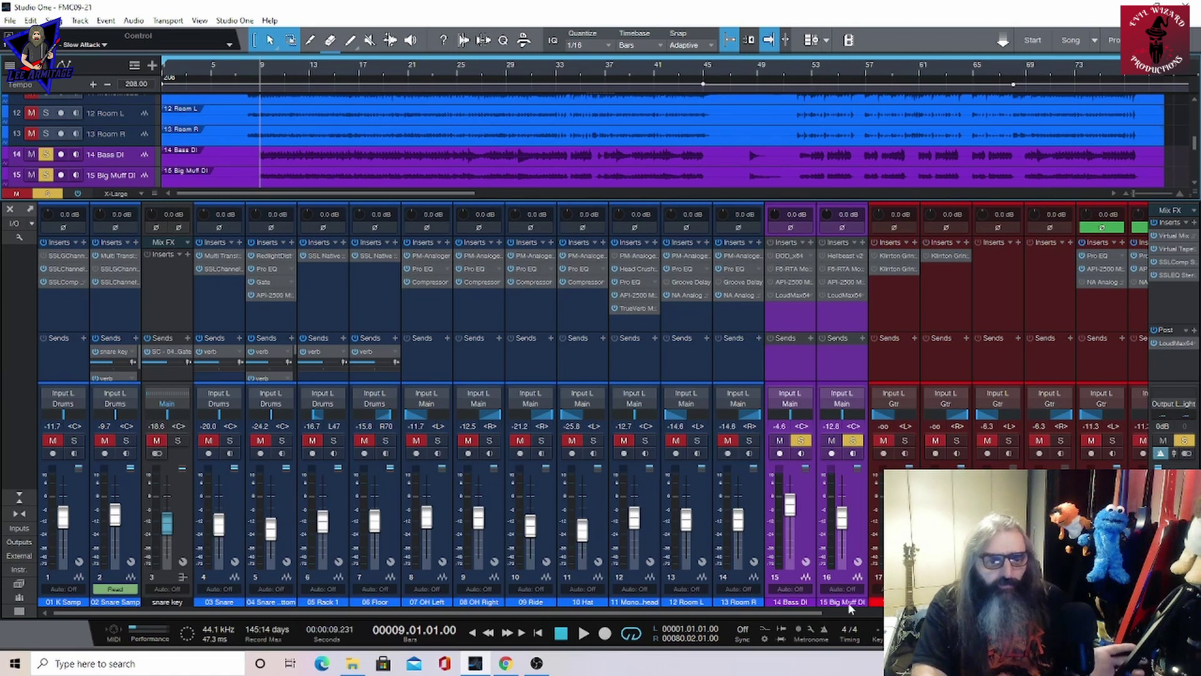
- Play the soloed 14 Bass DI and 15 Big Muff DI tracks from bar 9, and stop playback
drag(791, 612, 903, 618)
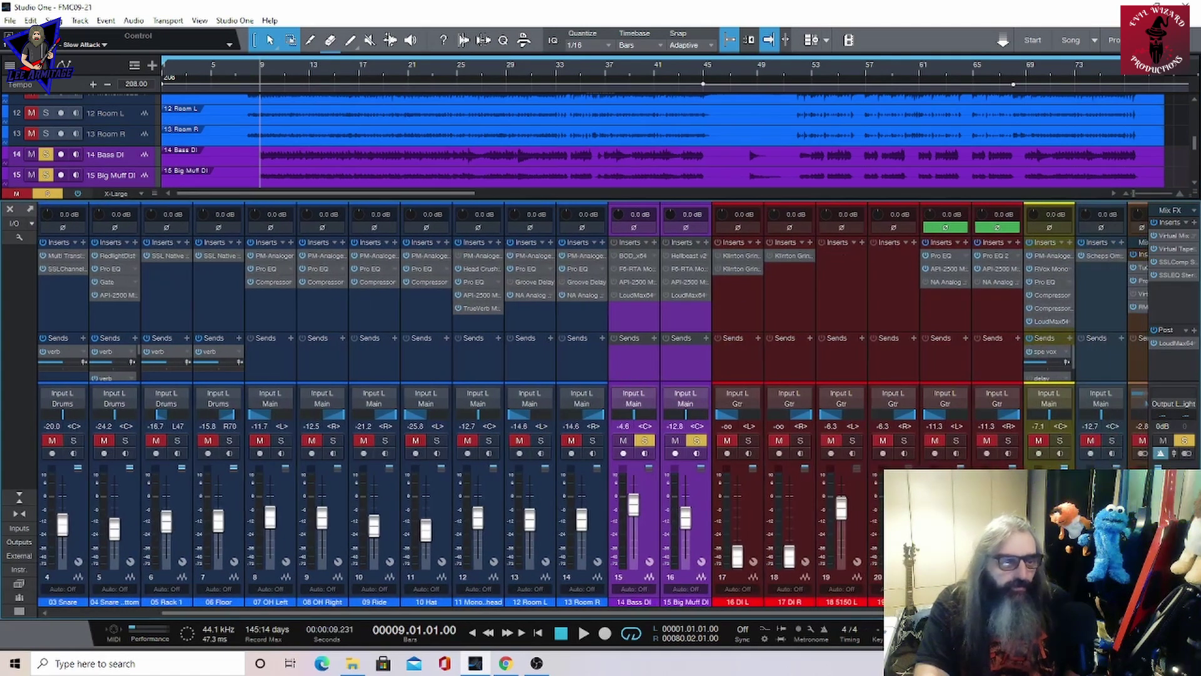
click(583, 633)
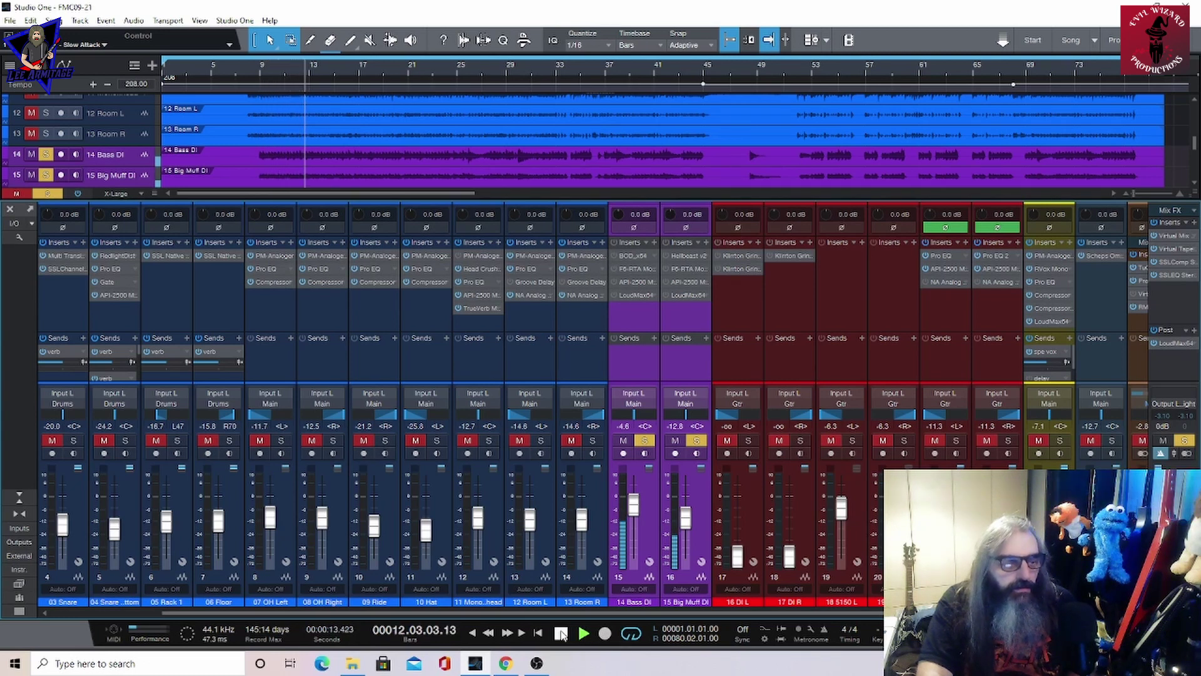
click(561, 634)
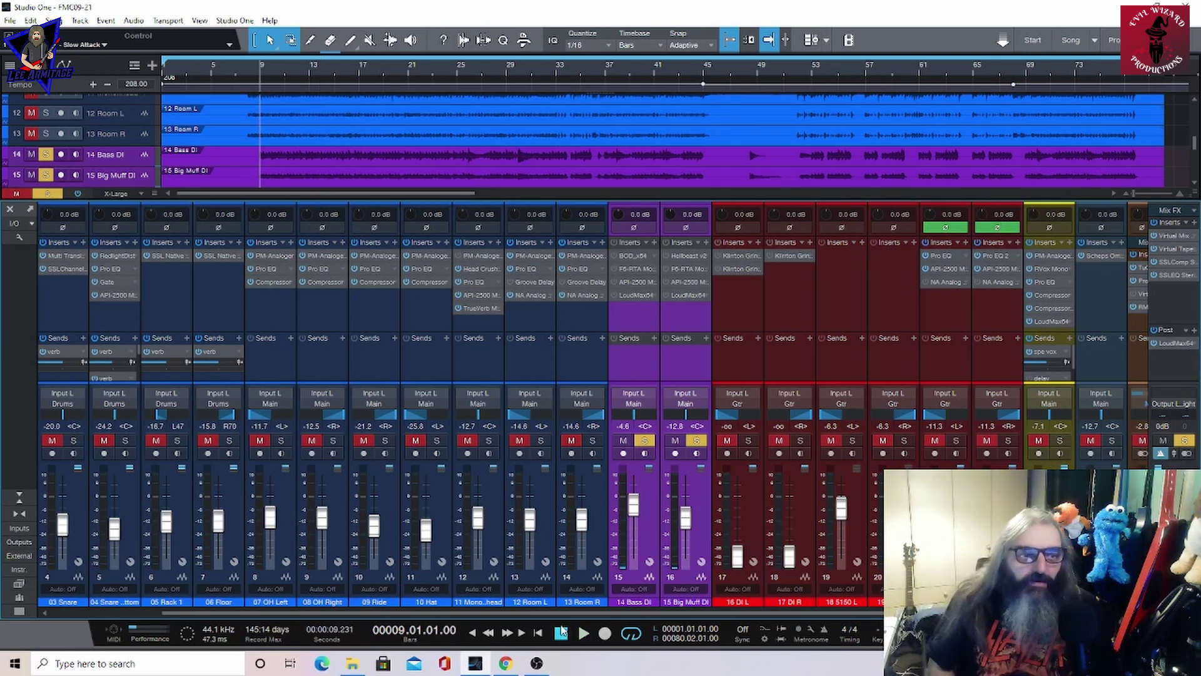
- Examine the 14 Bass DI track's BOD overdrive and the F6-RTA's low-cut, high-cut and individual band settings
click(635, 256)
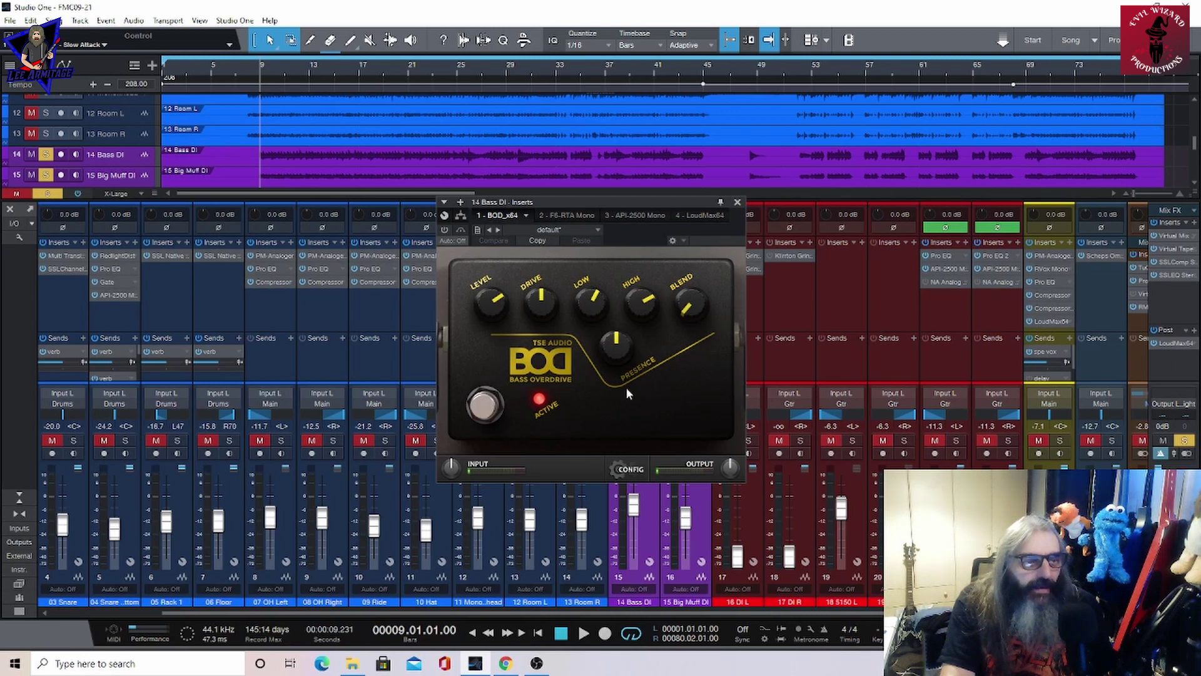
click(563, 214)
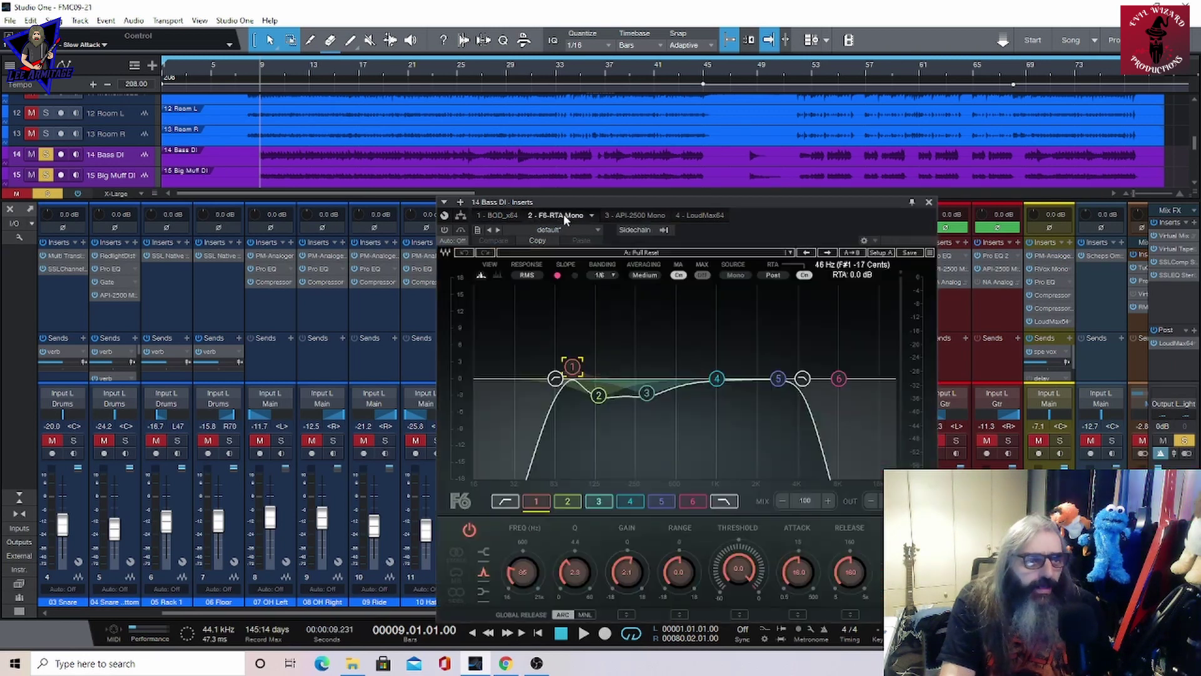
click(504, 502)
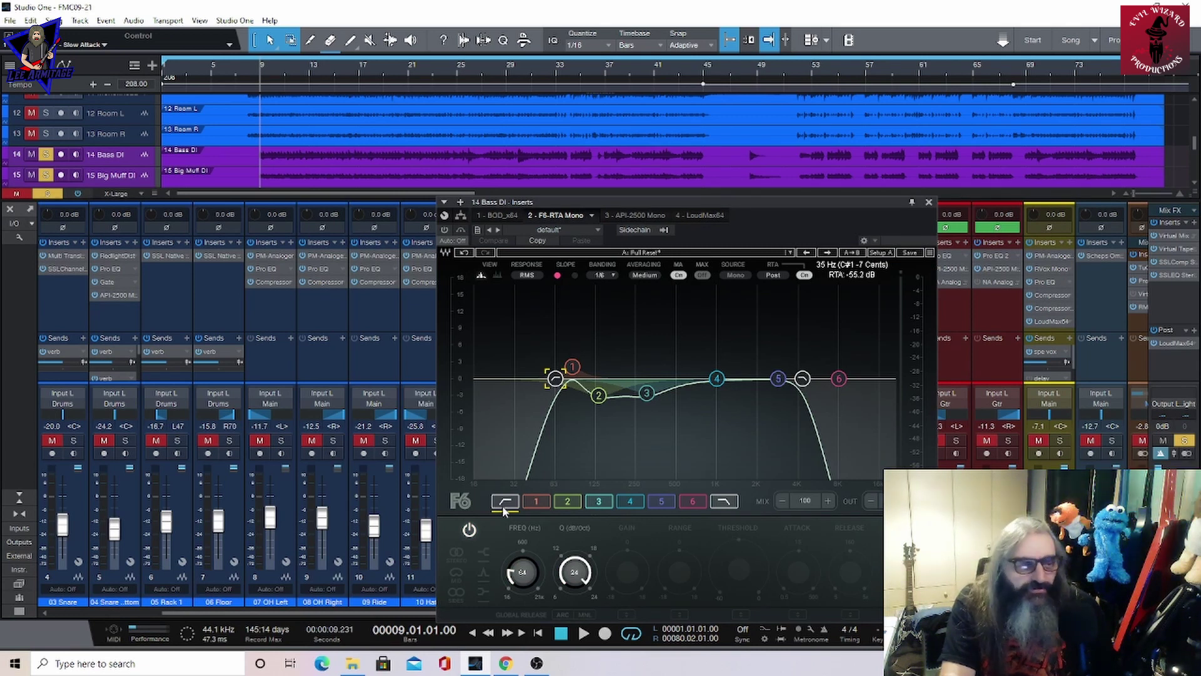
click(724, 503)
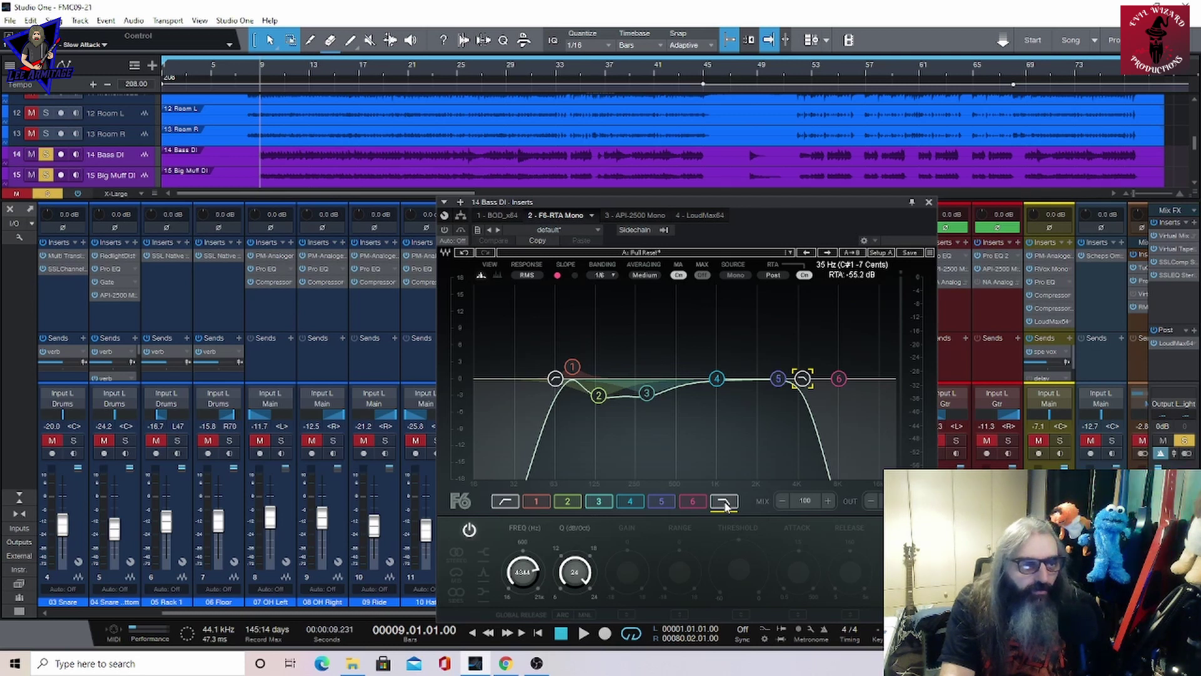
click(571, 504)
click(588, 501)
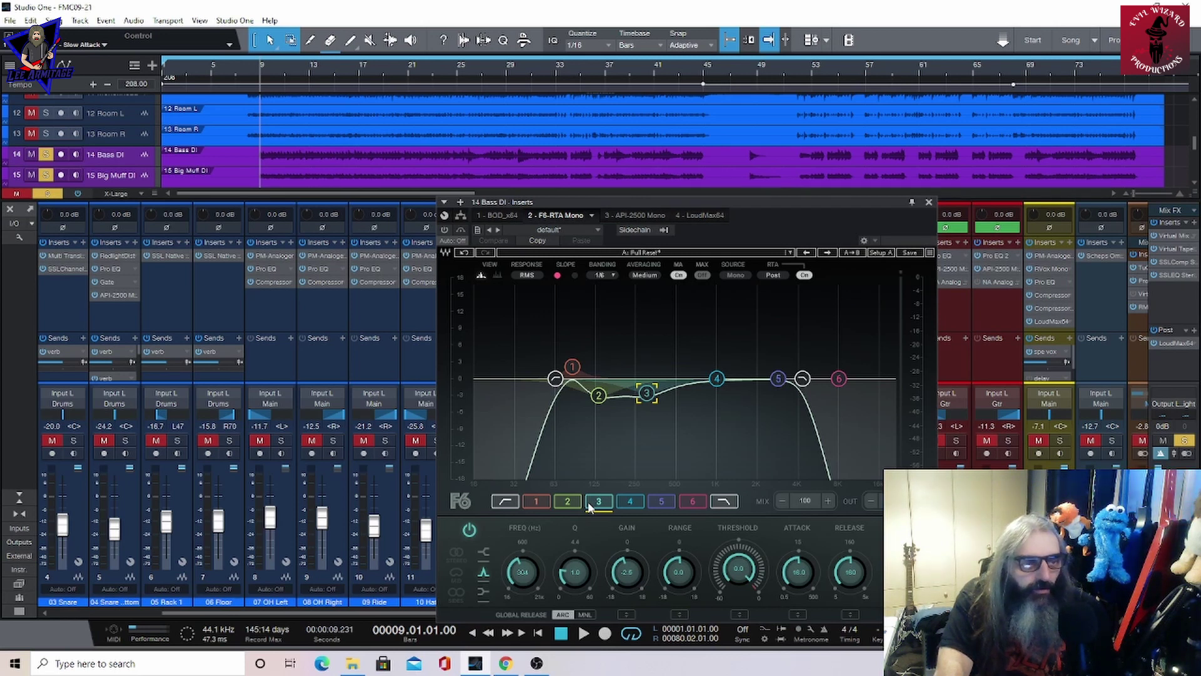
click(538, 504)
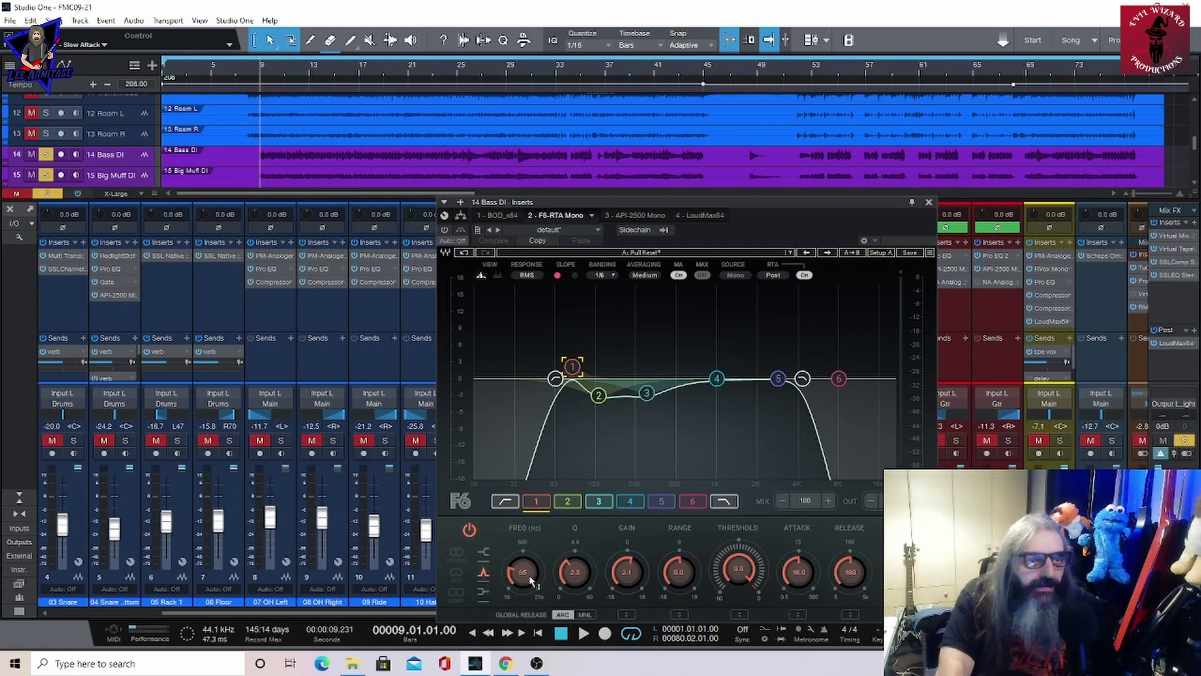
- Review the API-2500 compressor and LoudMax limiter on the 14 Bass DI track, then close the insert window
click(648, 216)
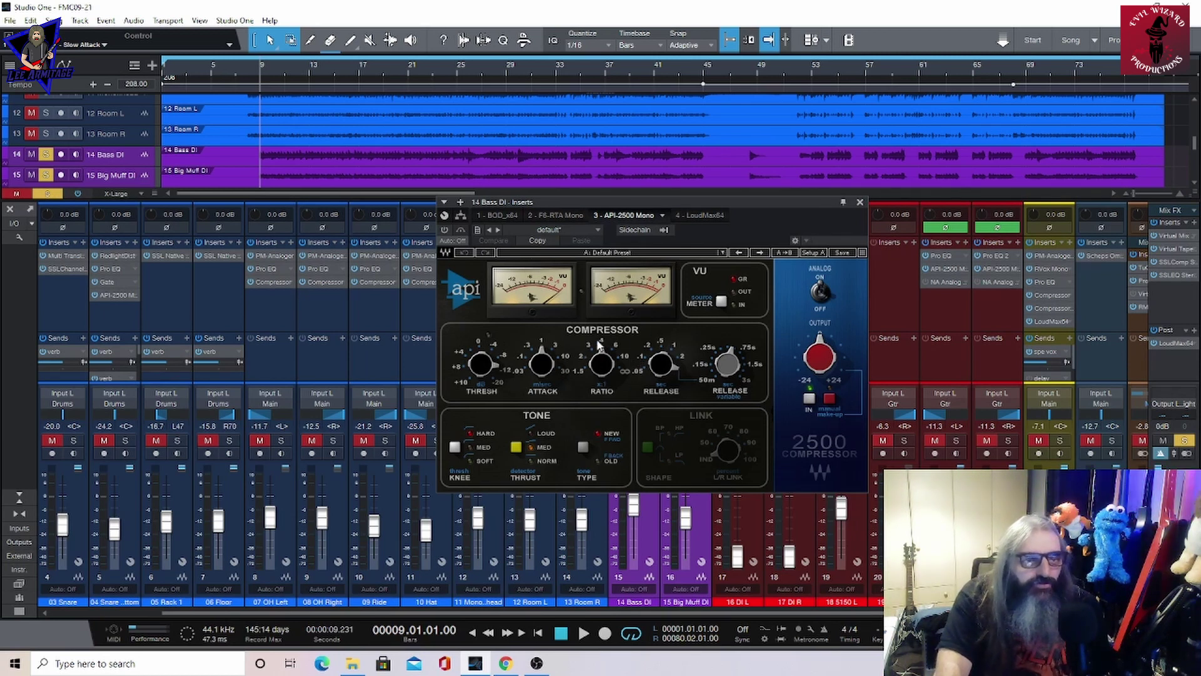
click(703, 215)
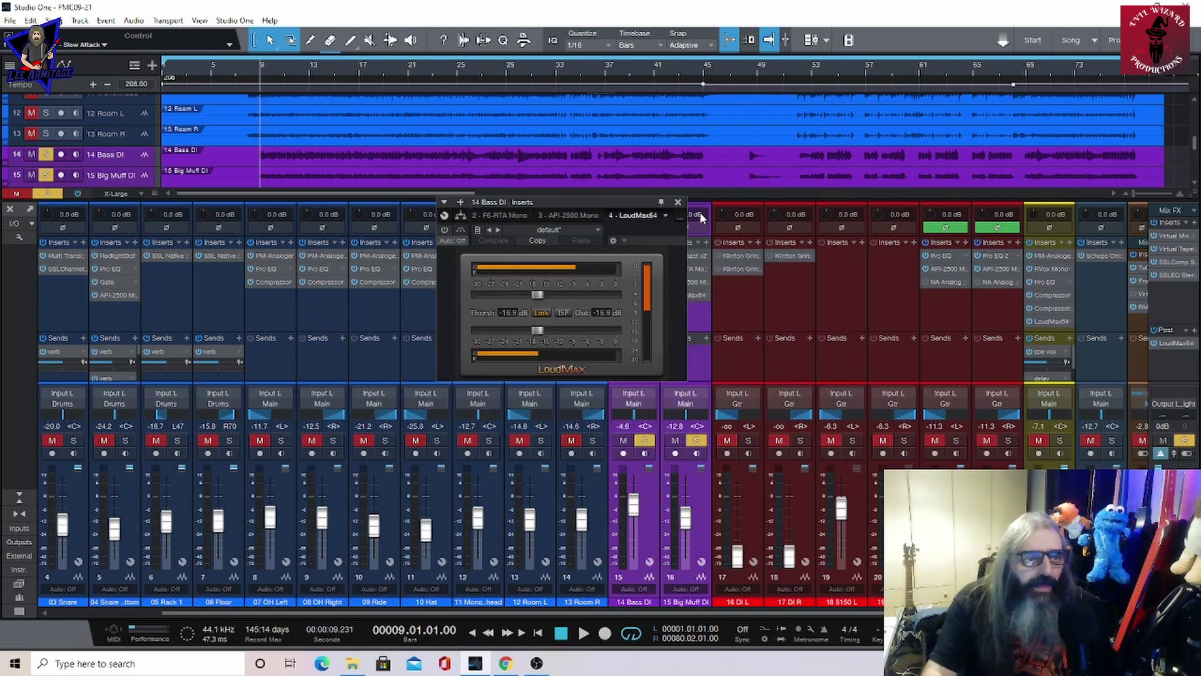
click(678, 202)
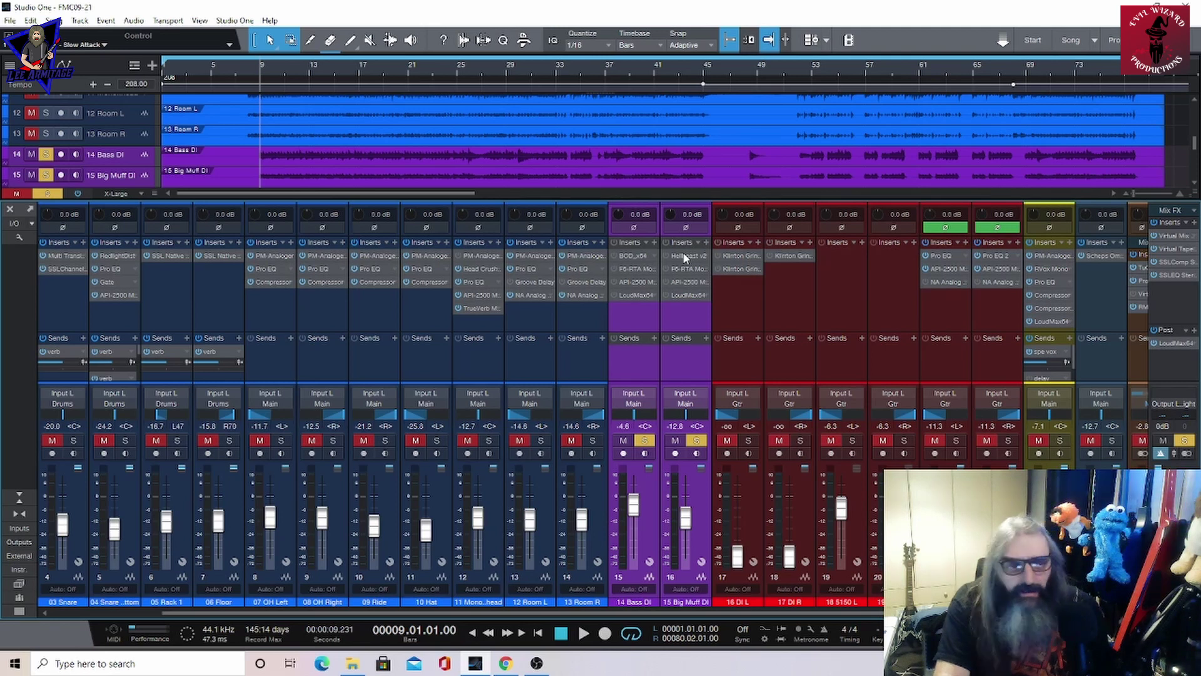
- Open the Hellbeast v2 plug-in on the 15 Big Muff DI track and review its amp channel and stomp pedals
click(685, 256)
drag(737, 89, 676, 92)
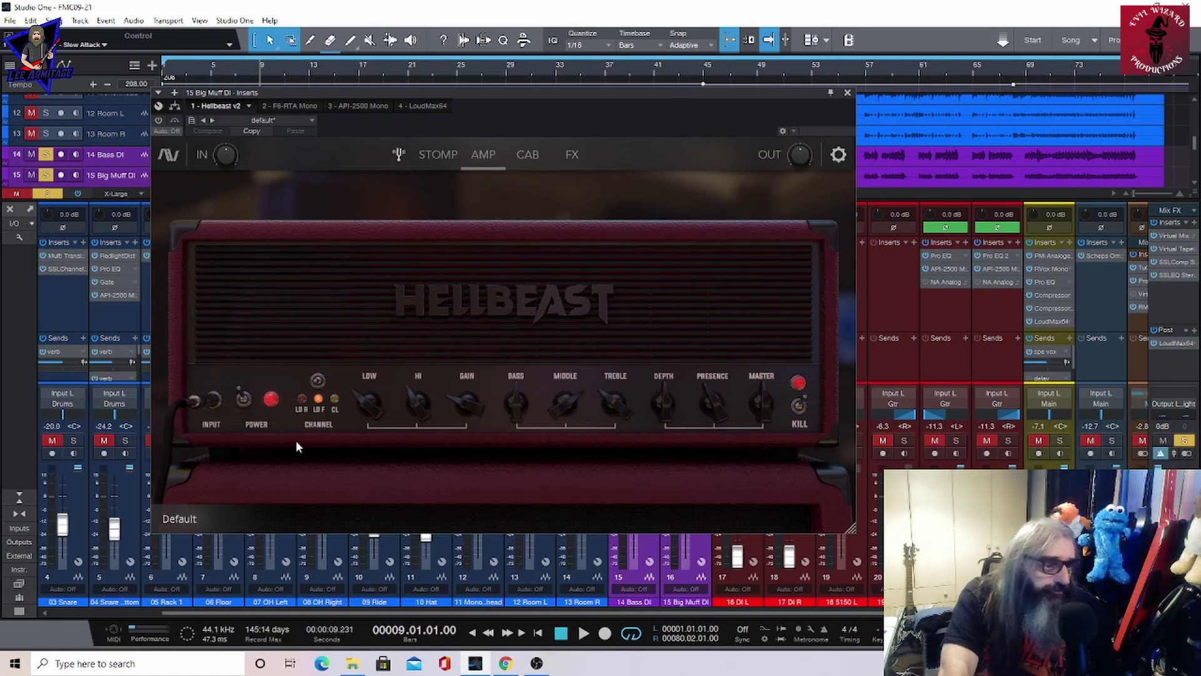
mouse_move(323, 408)
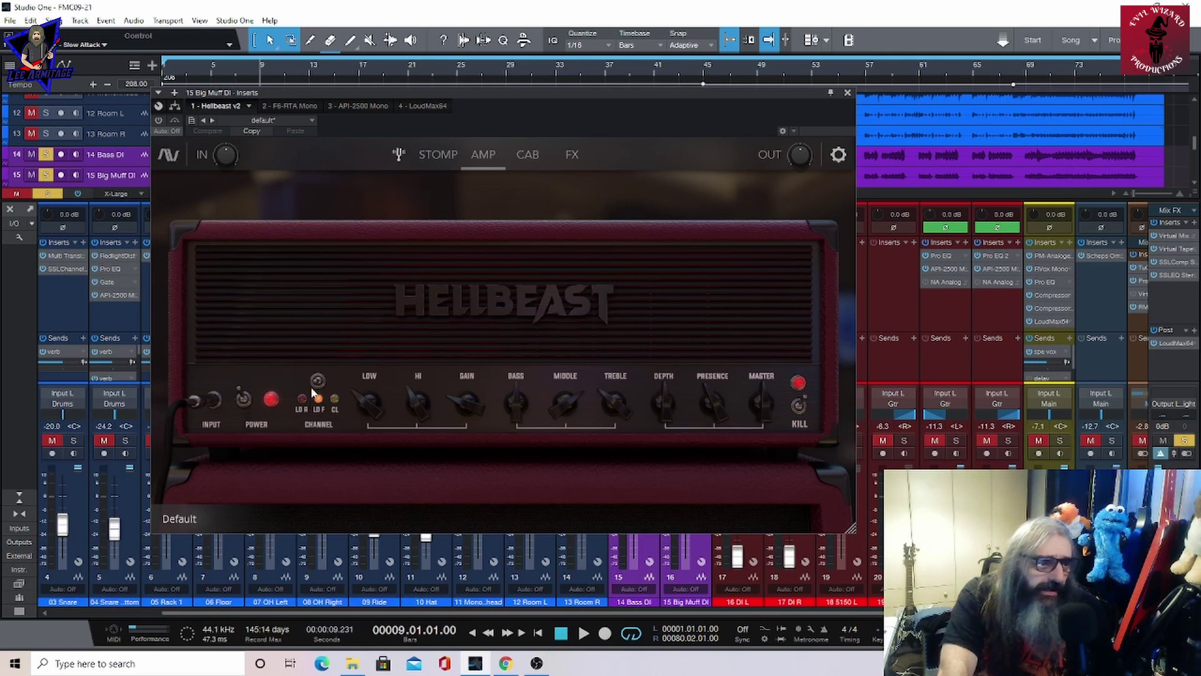
click(432, 157)
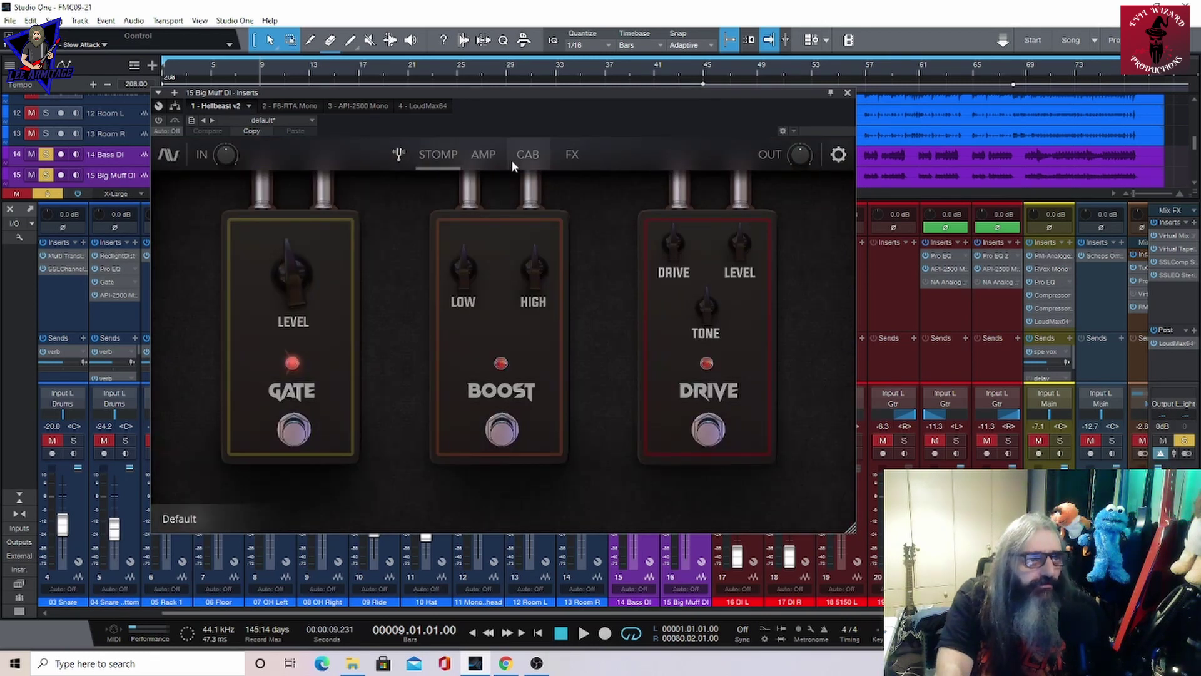
- Examine the Hellbeast amp head's gain, tone and presence knobs, its Dual Cab Loader and its FX rack
click(483, 161)
mouse_move(499, 396)
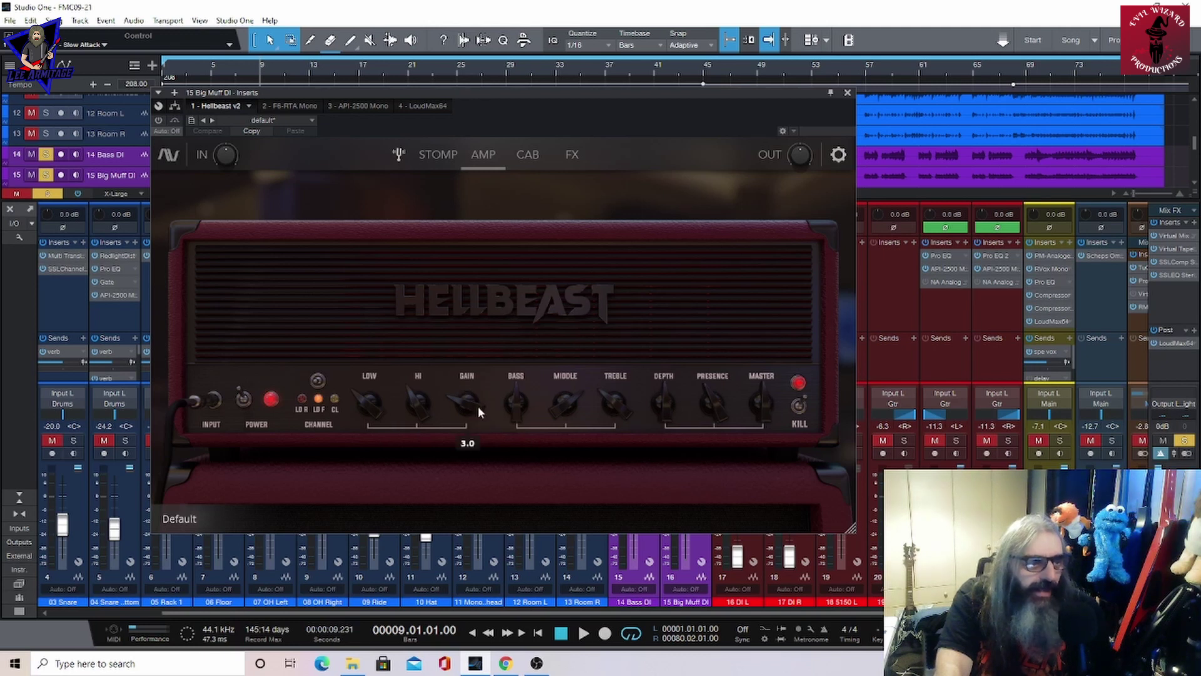
mouse_move(361, 395)
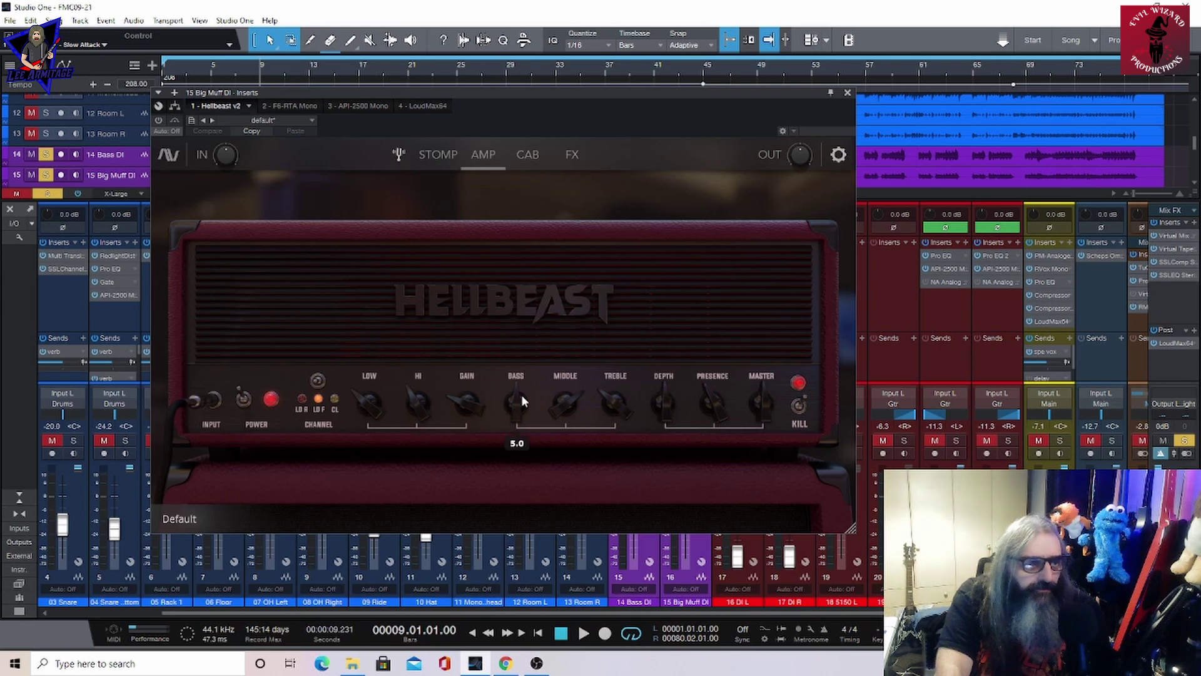
mouse_move(560, 402)
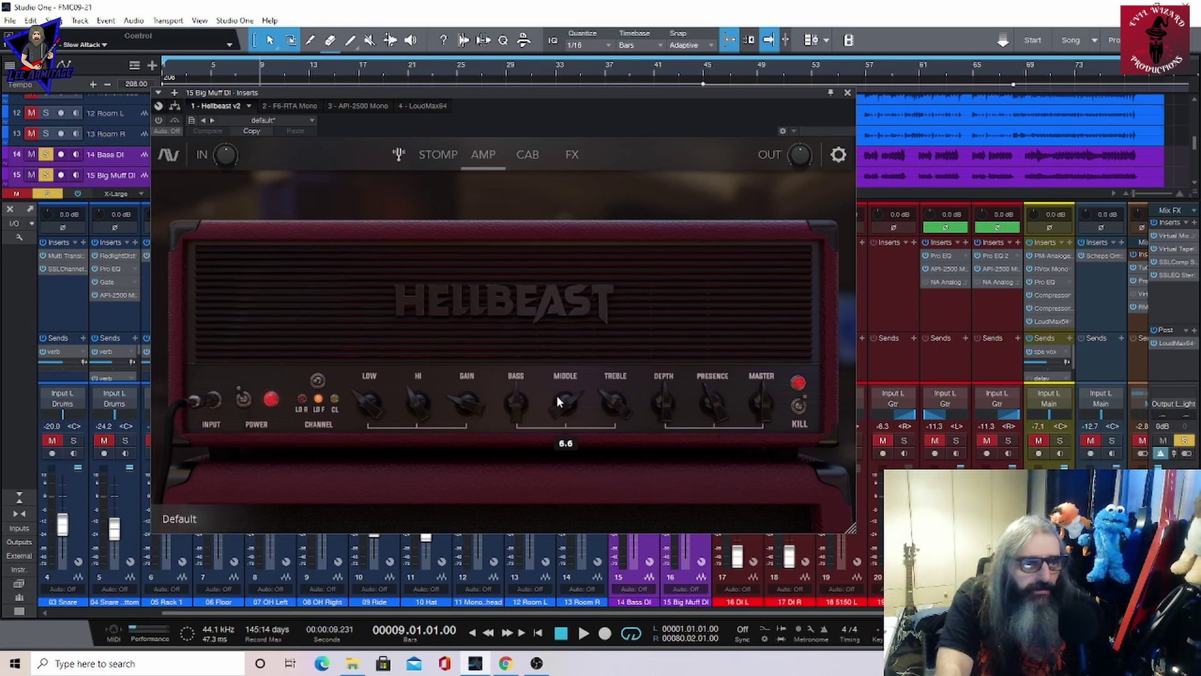
mouse_move(607, 403)
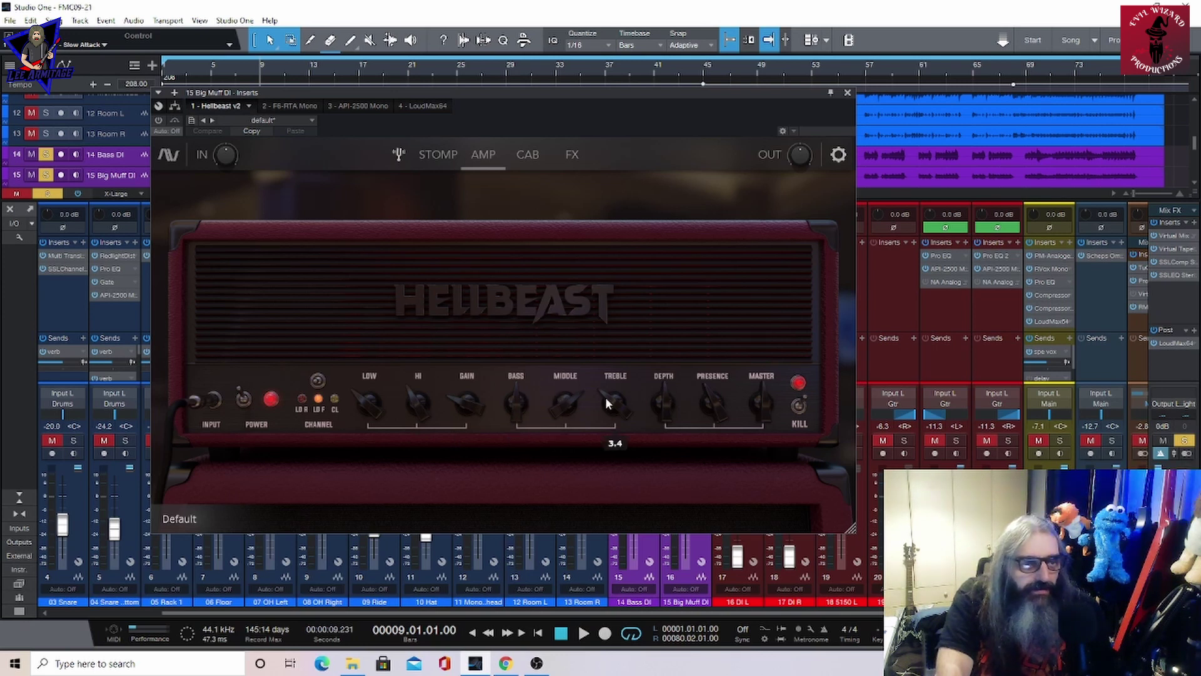
mouse_move(706, 385)
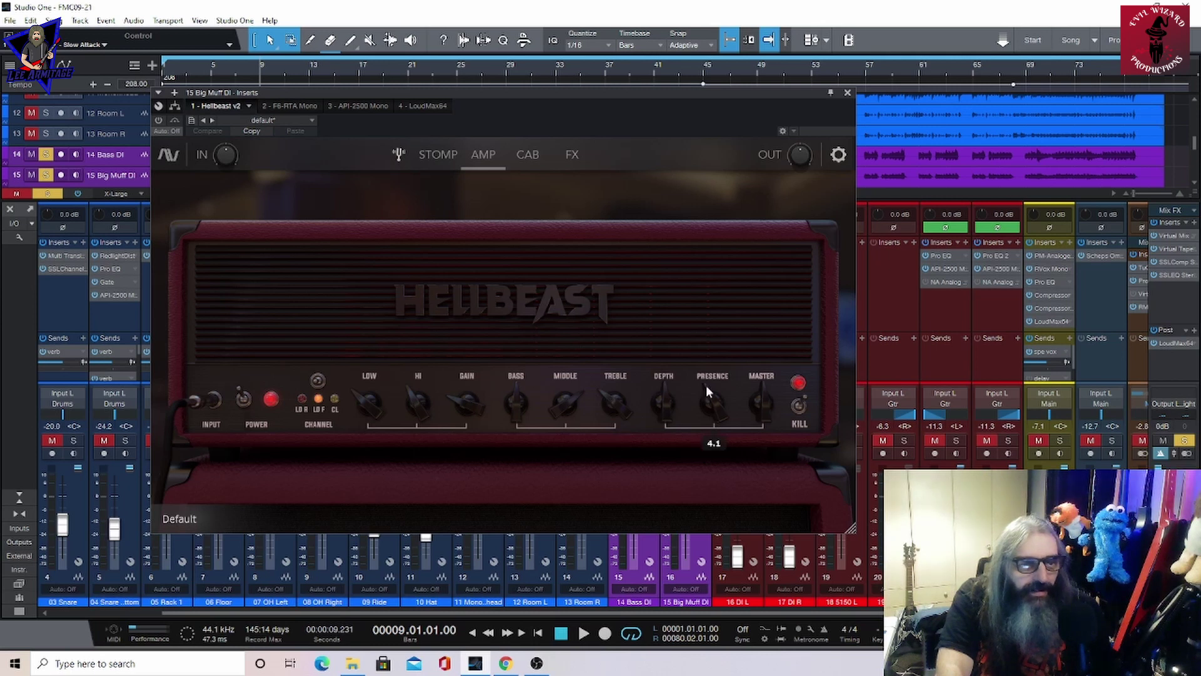
click(527, 155)
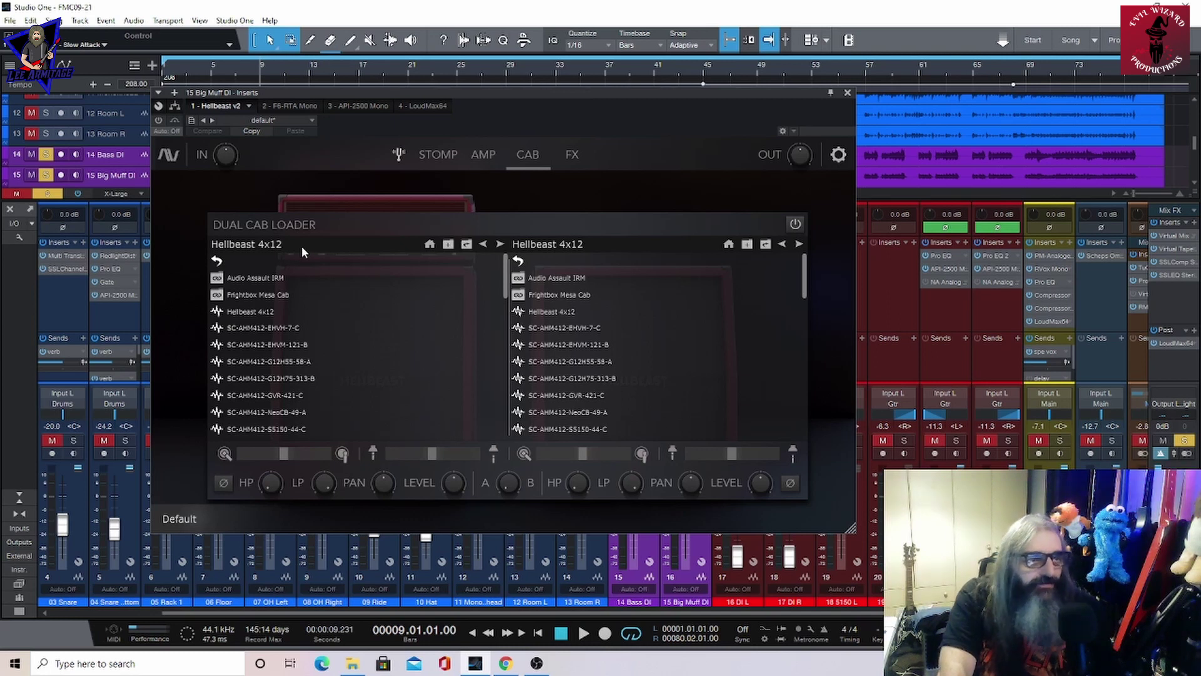
click(577, 156)
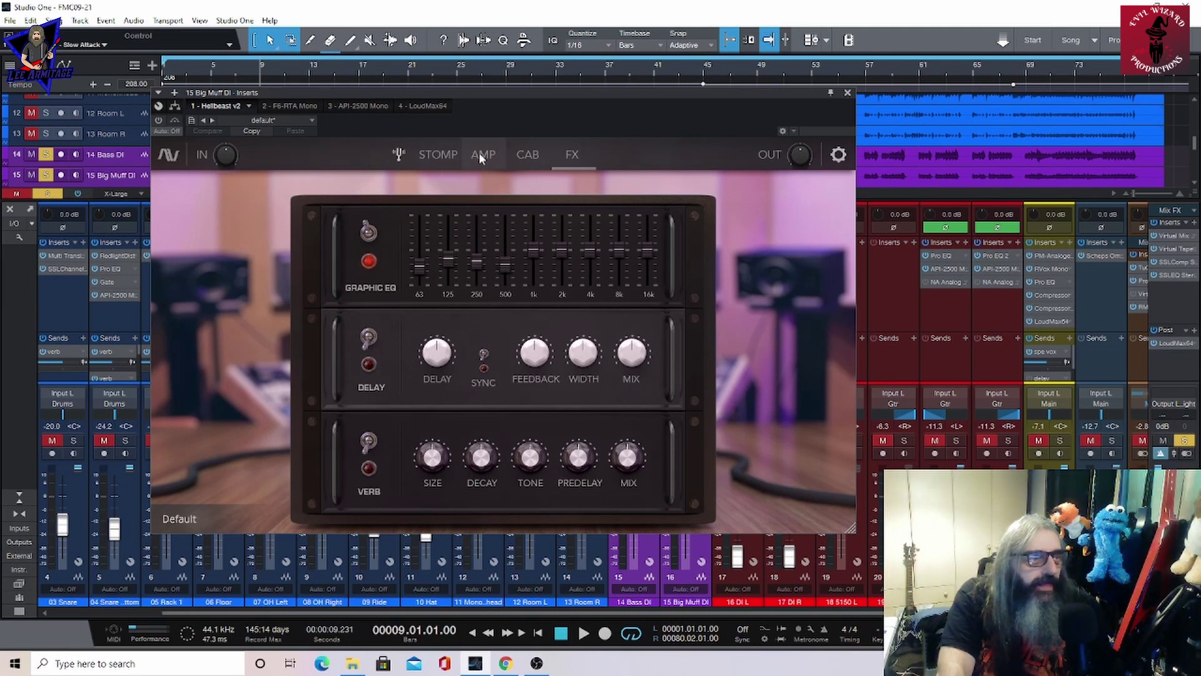
- Review the F6-RTA's high-cut and low-cut filters, the API-2500 compressor and the LoudMax limiter on the 15 Big Muff DI track
click(297, 106)
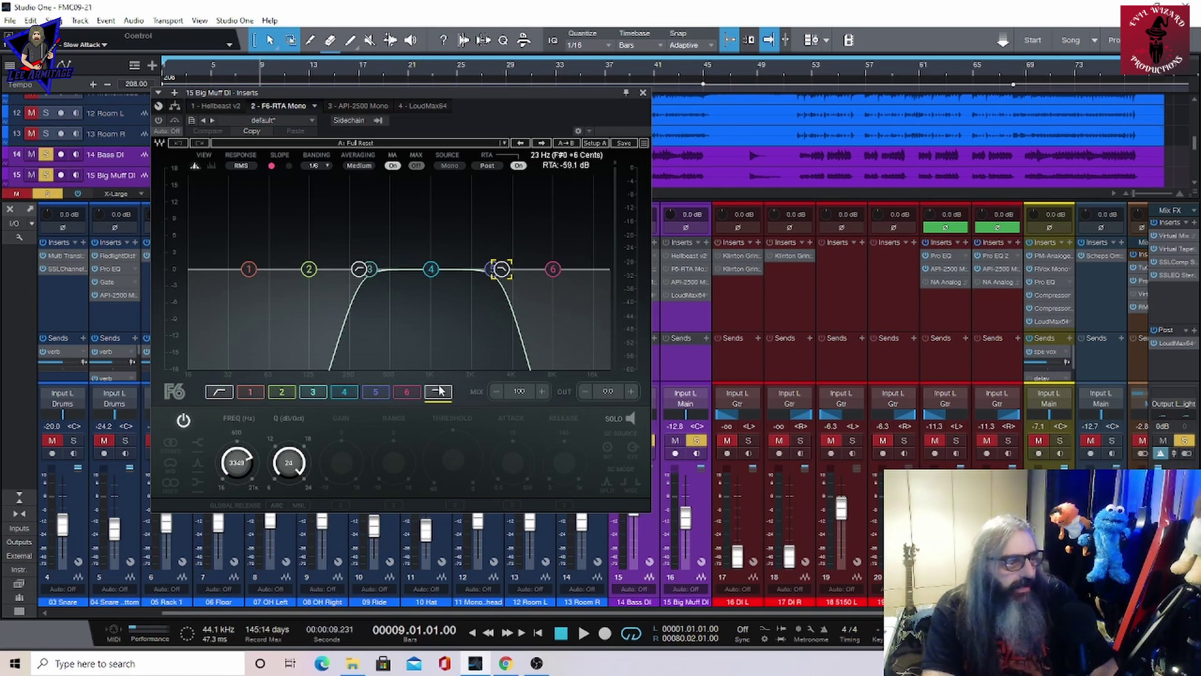
click(220, 393)
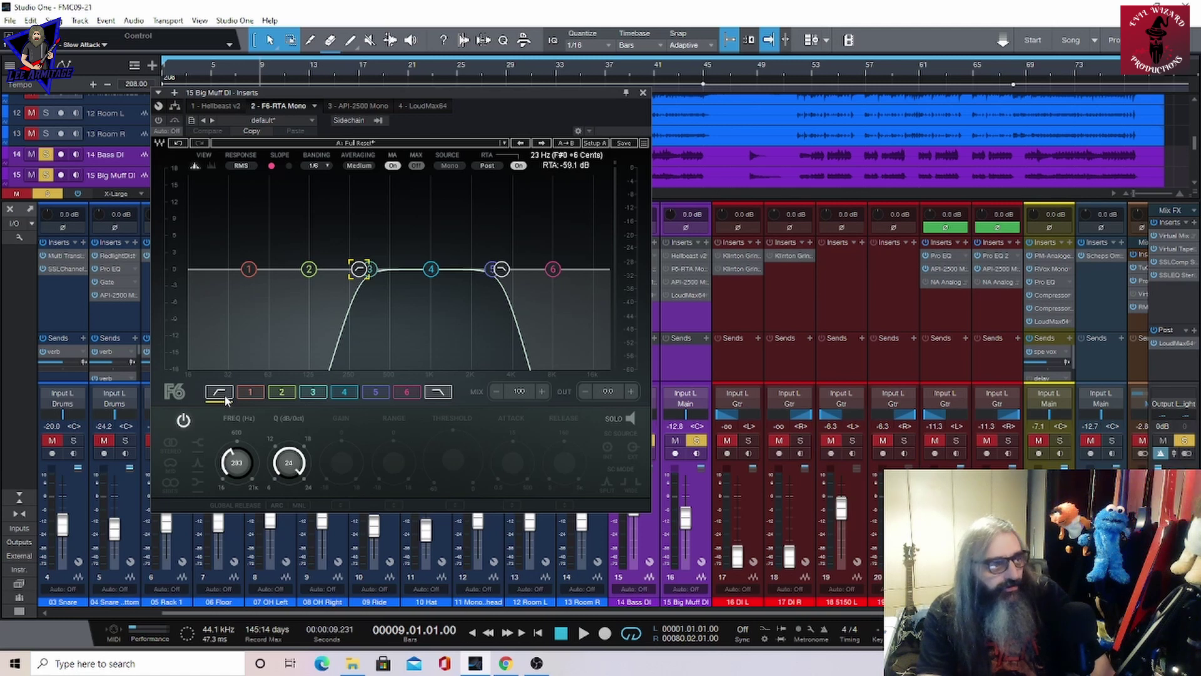
click(372, 106)
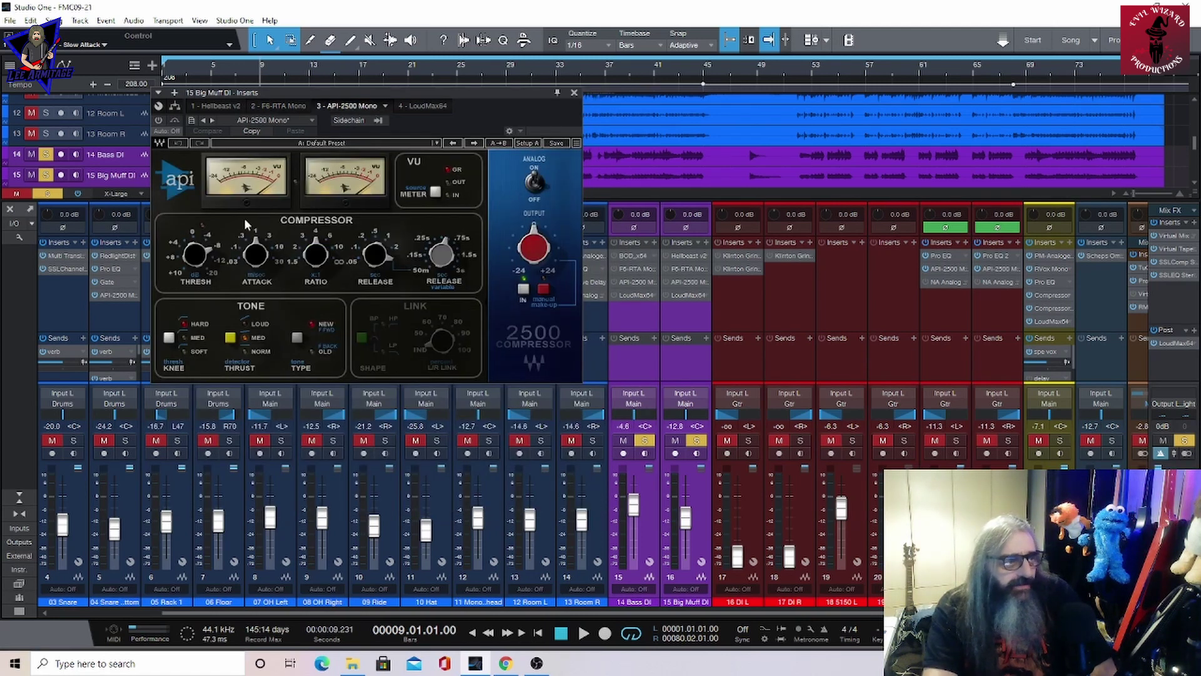
click(424, 105)
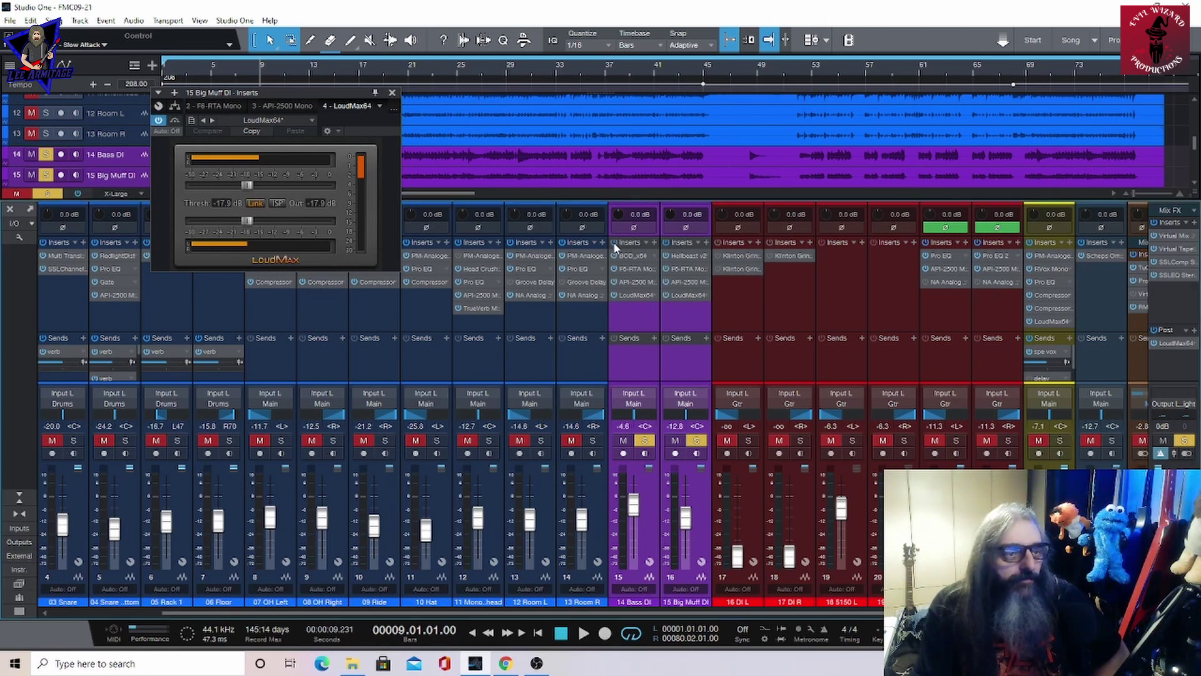
- Play the soloed 14 Bass DI and 15 Big Muff DI tracks from bar 9, stop playback and close the insert window
click(581, 634)
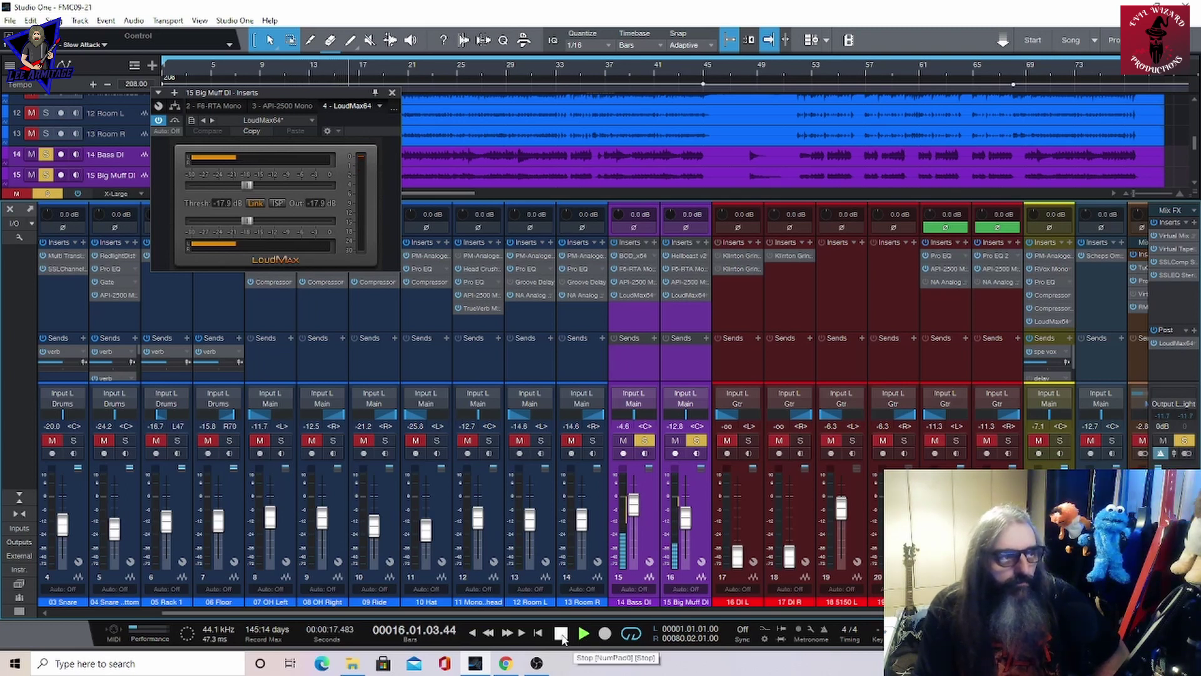
click(561, 633)
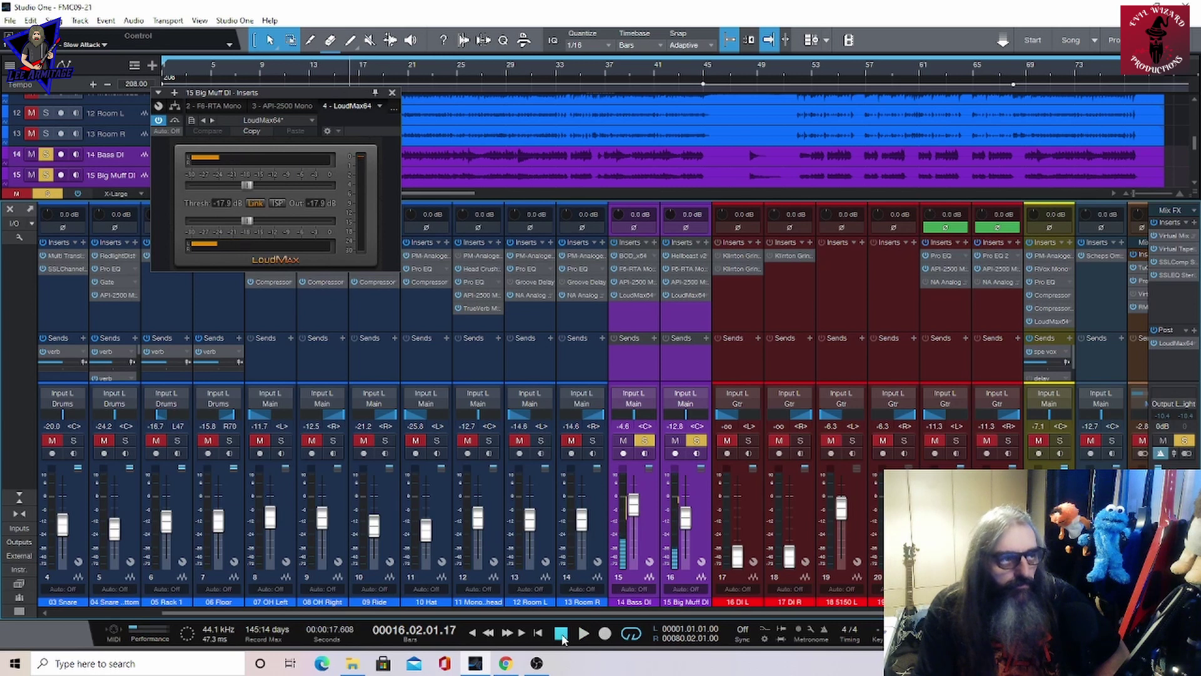
click(392, 92)
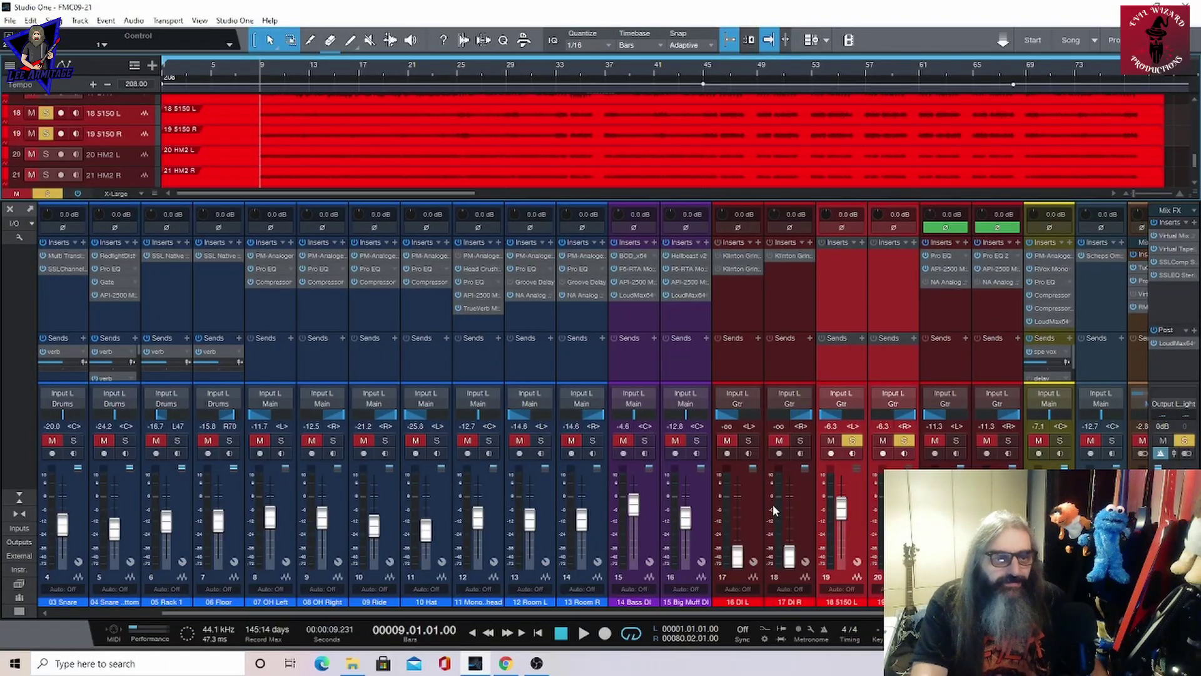
- Highlight the guitar tracks from 16 DI L to 21 HM2 R, and narrow the selection to 18 5150 L through 21 HM2 R
shift+click(756, 508)
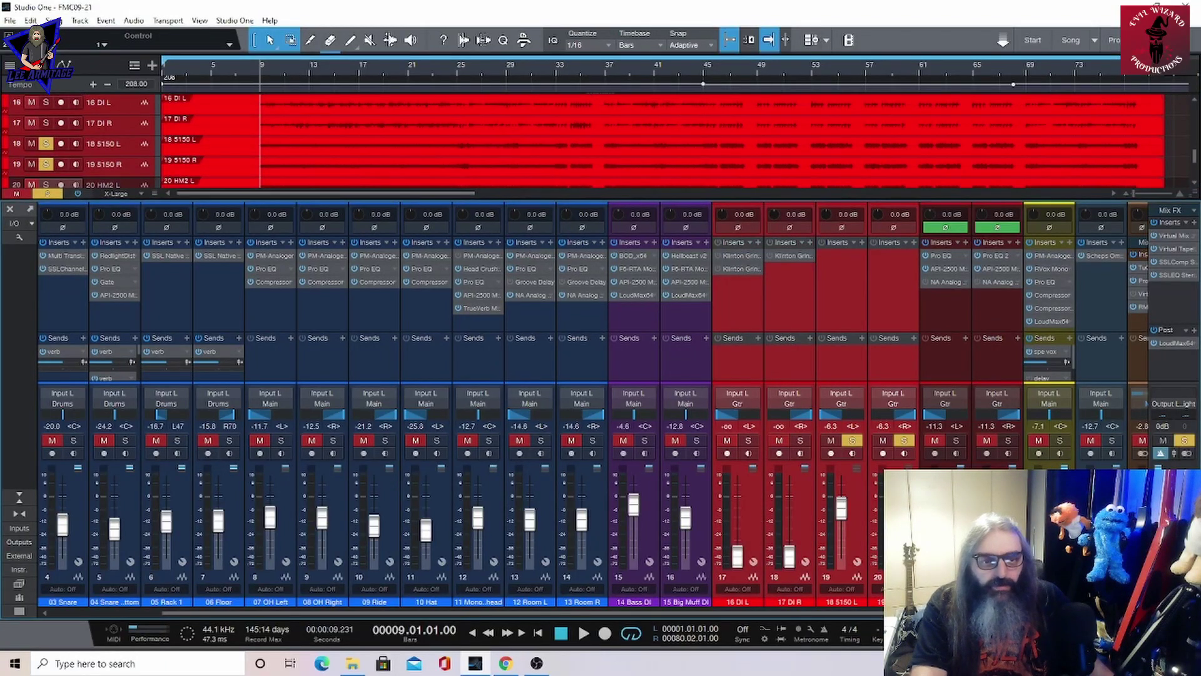
shift+click(1009, 509)
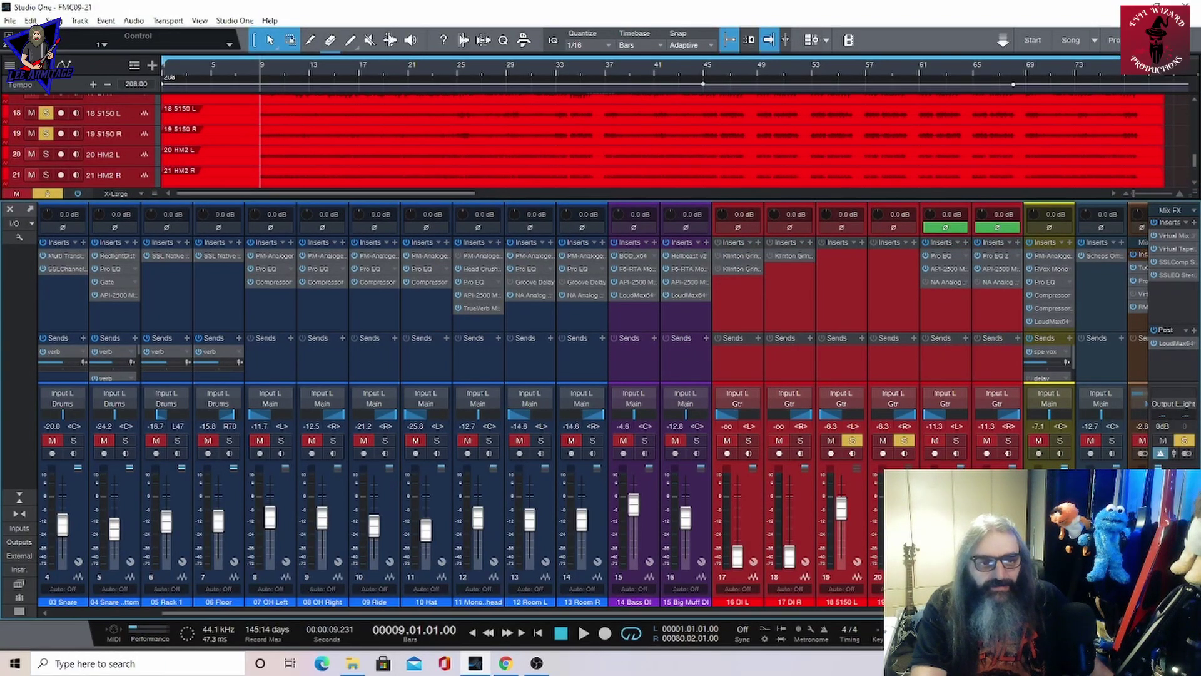
click(857, 517)
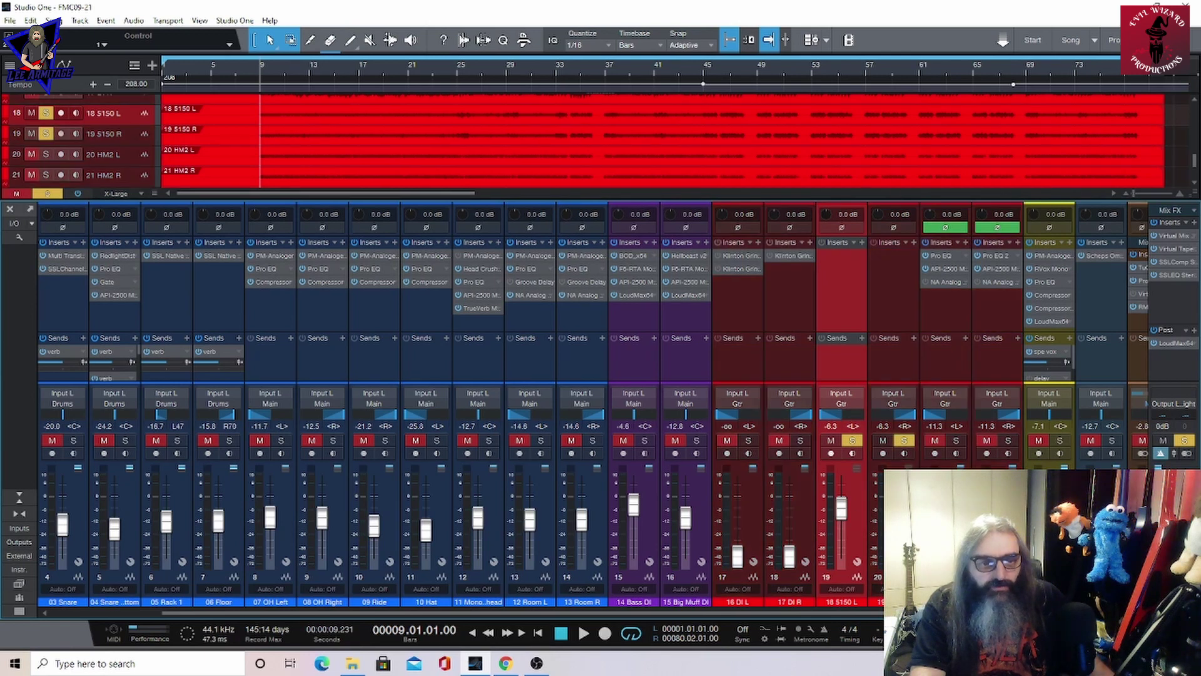
shift+click(1008, 510)
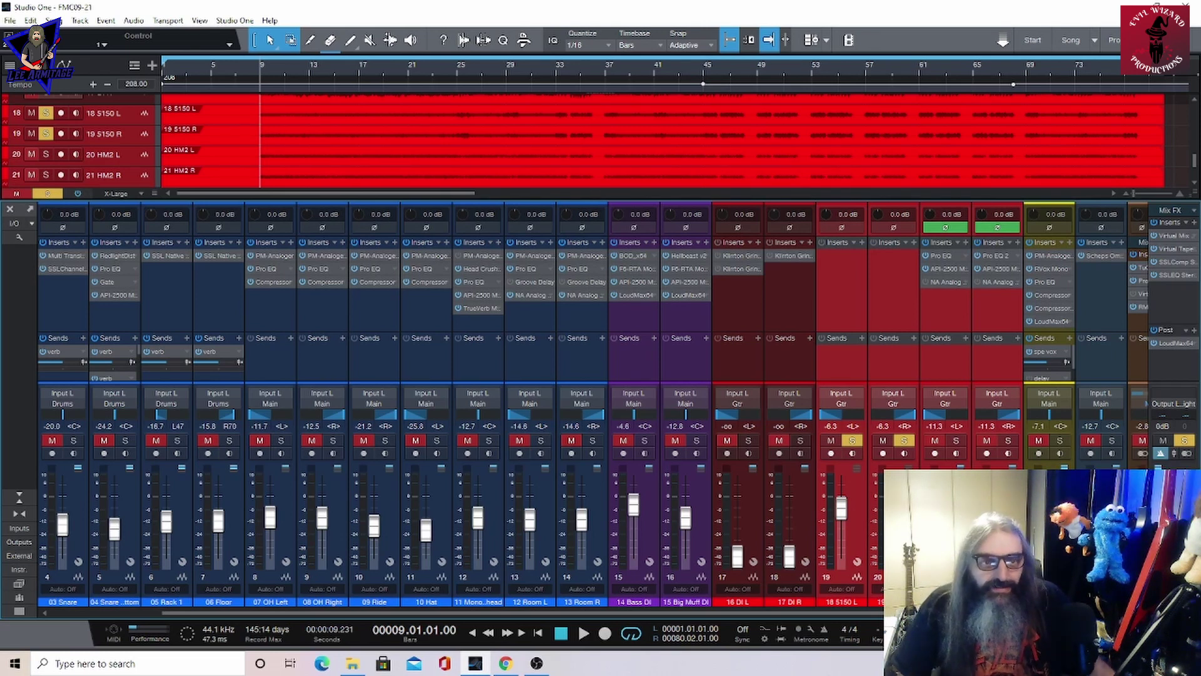
- Play the soloed 18 5150 L and 19 5150 R guitar tracks from bar 9, and stop playback
drag(544, 613, 672, 613)
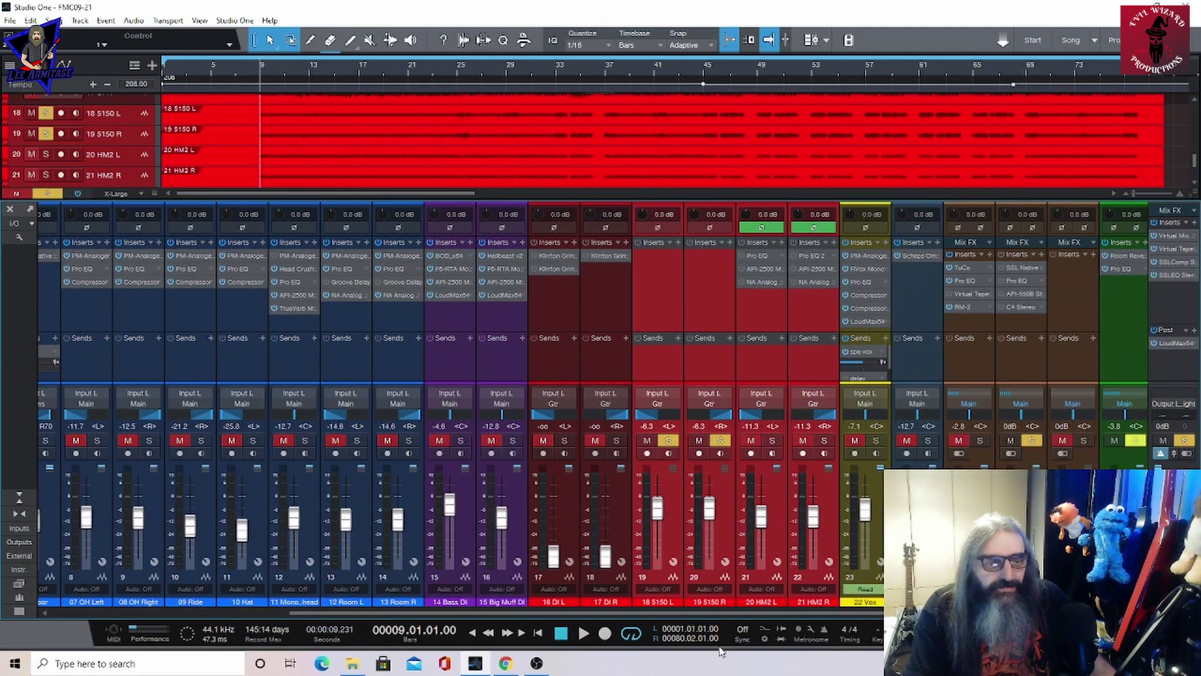
click(583, 633)
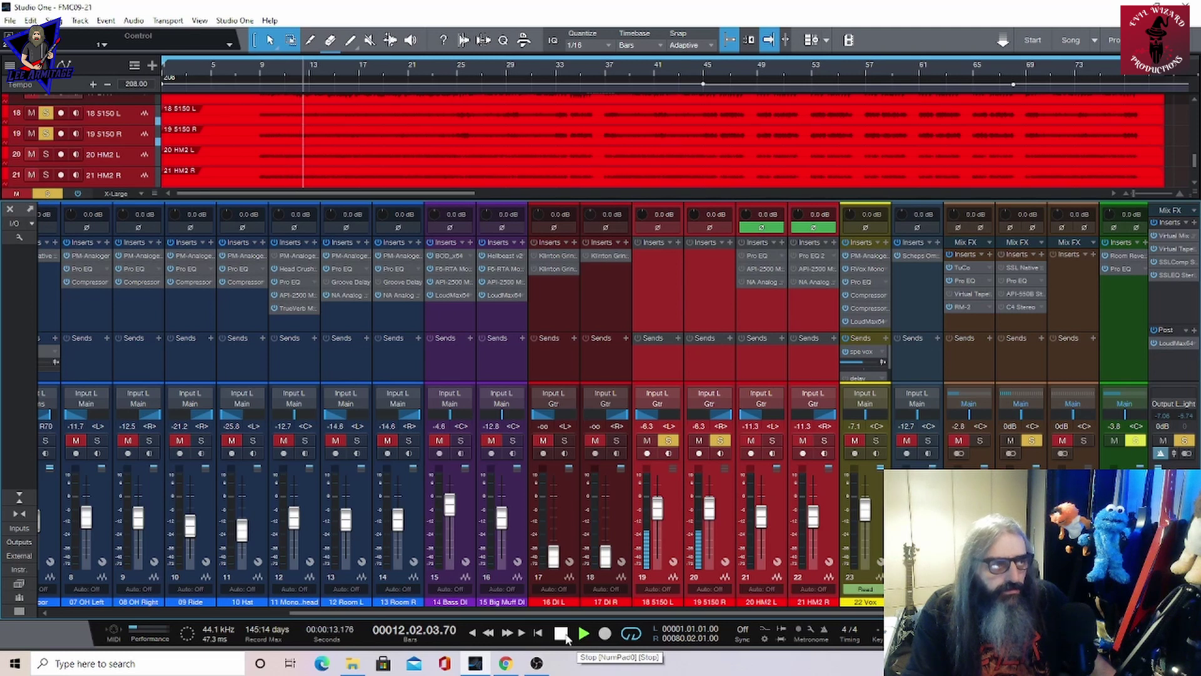
click(563, 633)
- Solo 20 HM2 L and 21 HM2 R in place of the 5150 tracks, play them from bar 12, and stop playback
click(753, 609)
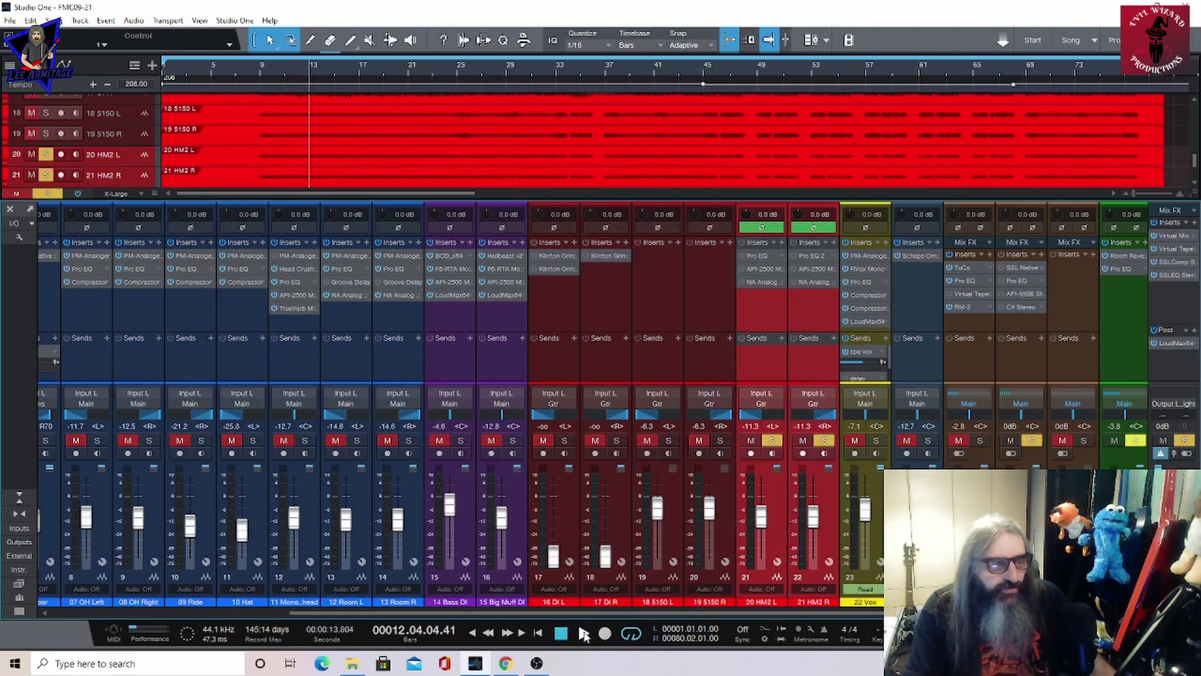
click(583, 633)
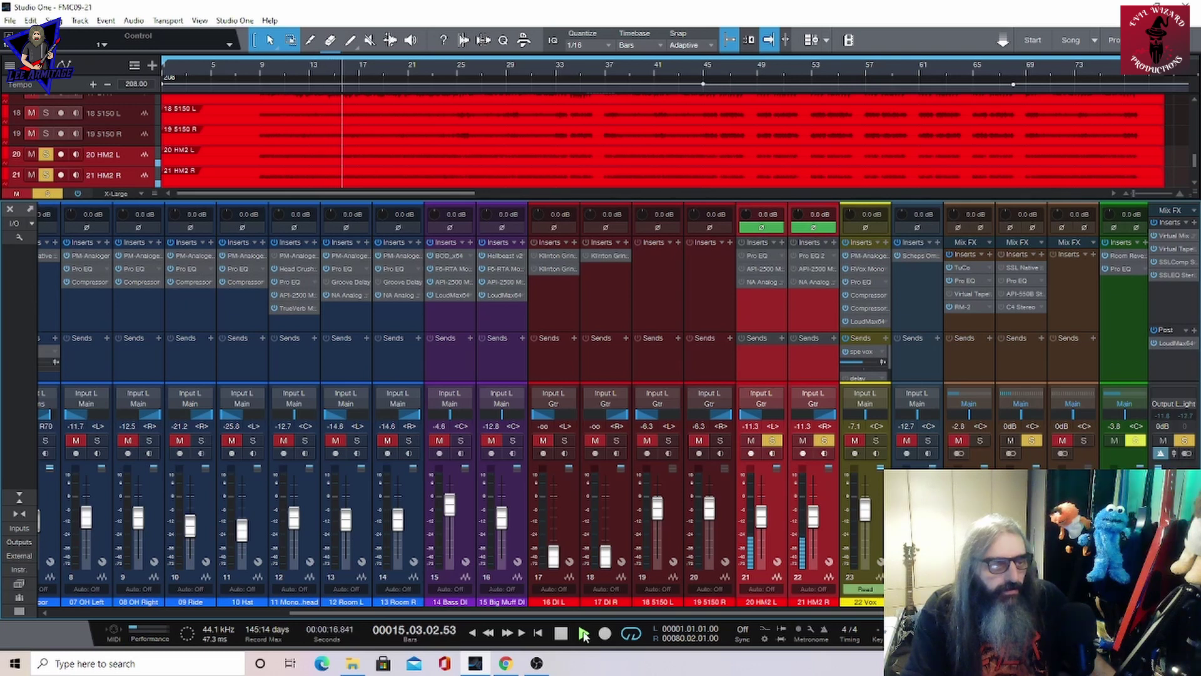
click(561, 633)
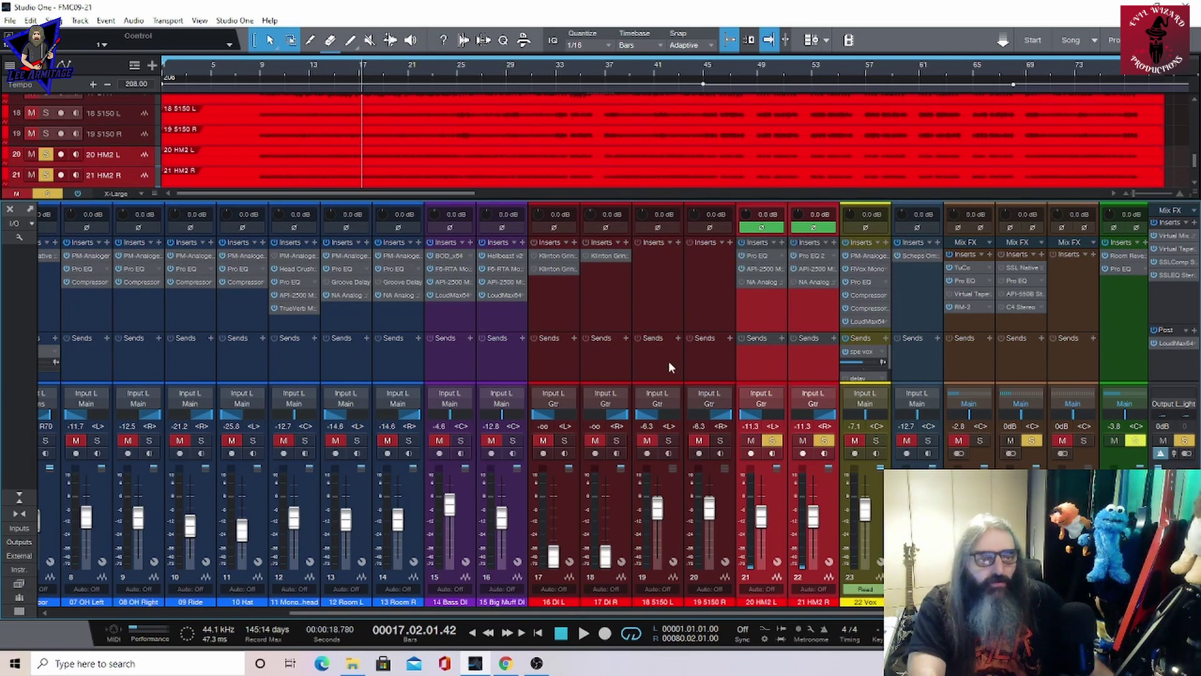
- Review the Pro EQ, API-2500 compressor and NA Analog Rack Delay on the 20 HM2 L track
click(744, 256)
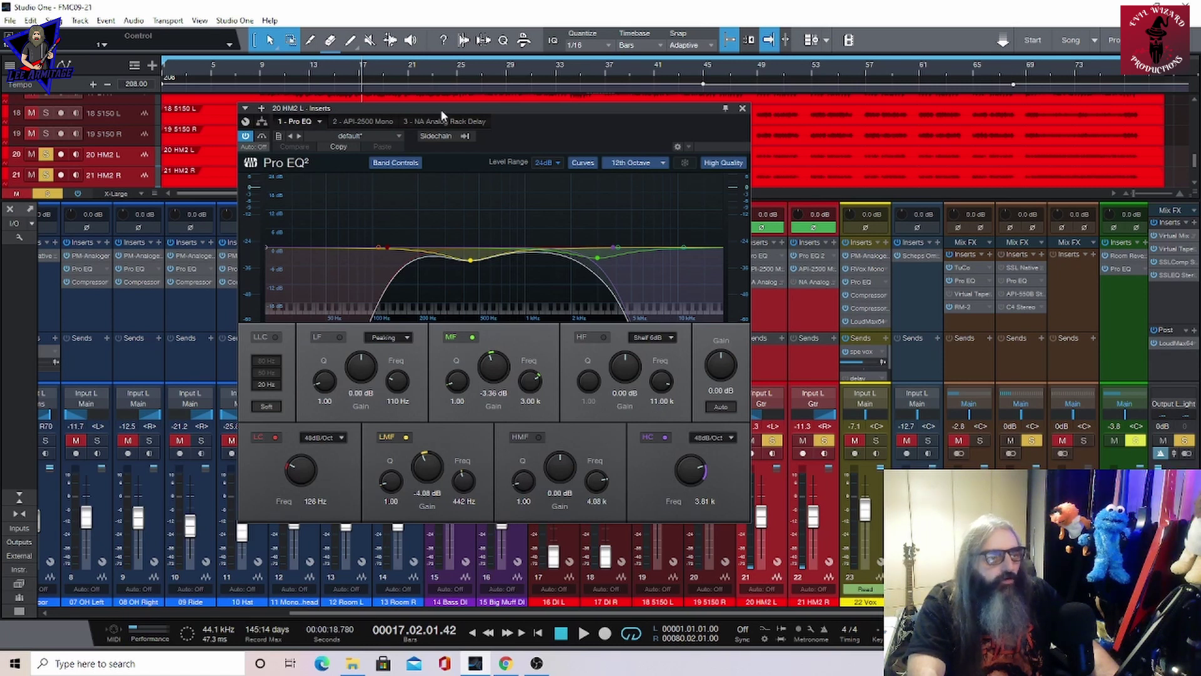
click(366, 122)
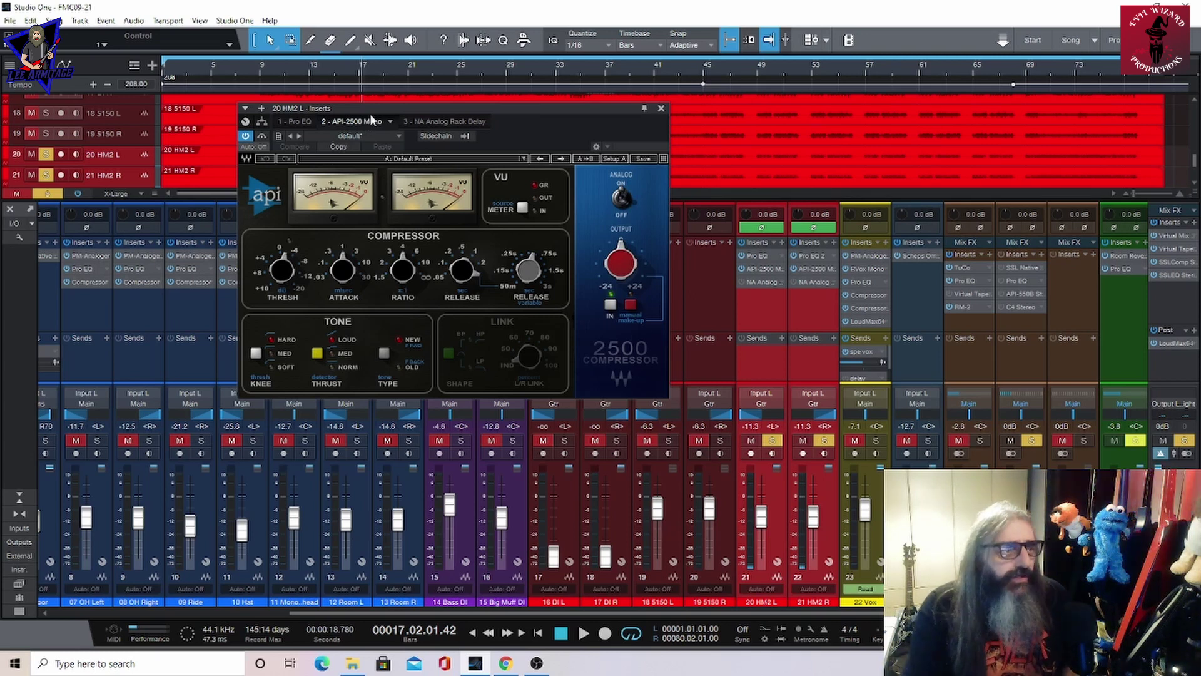
click(454, 121)
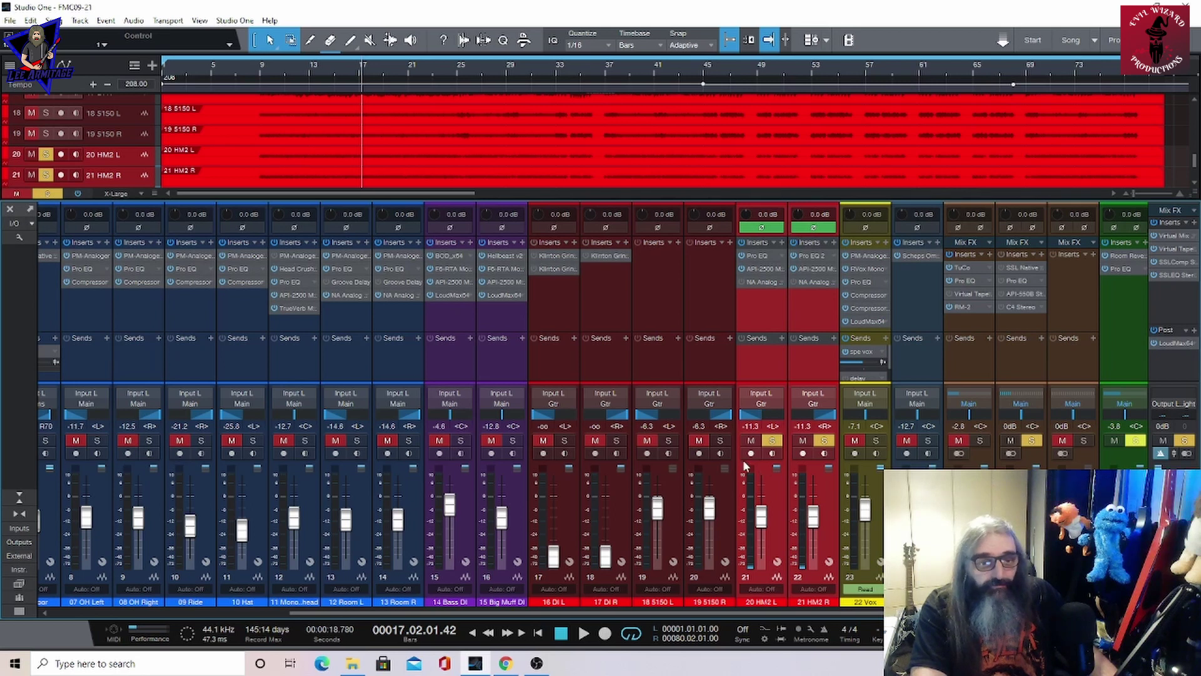
- Play the soloed HM2 tracks from bar 17, stop playback, and solo all four tracks from 18 5150 L to 21 HM2 R
click(585, 634)
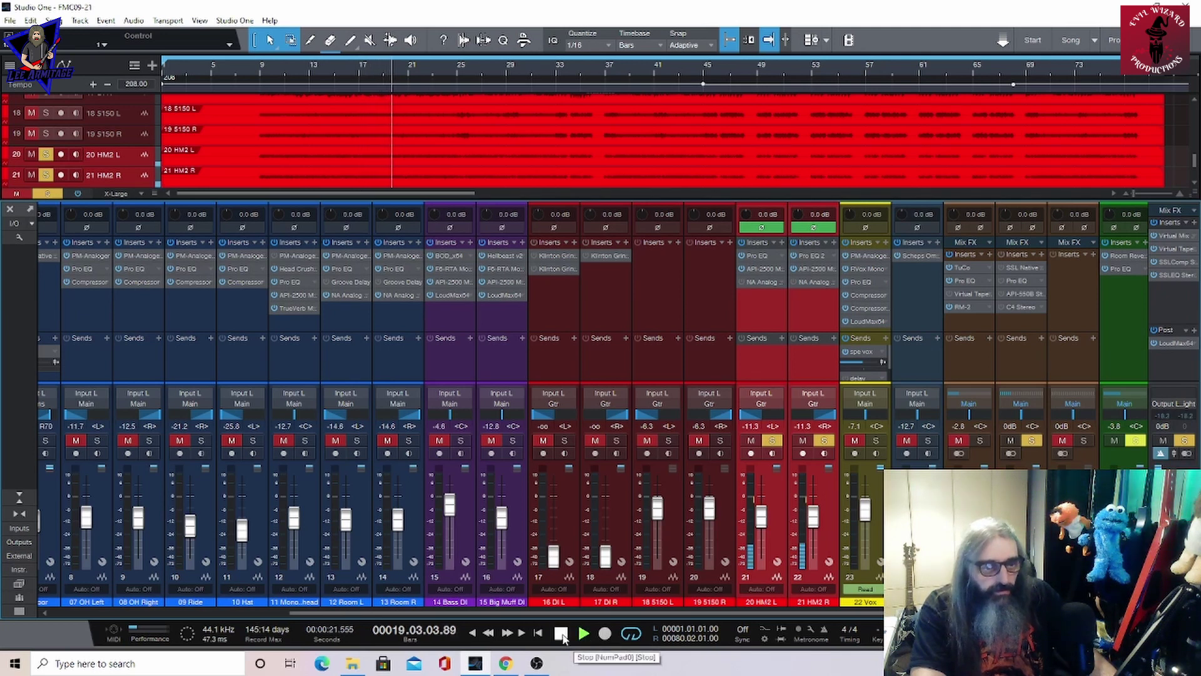
click(562, 635)
key(s)
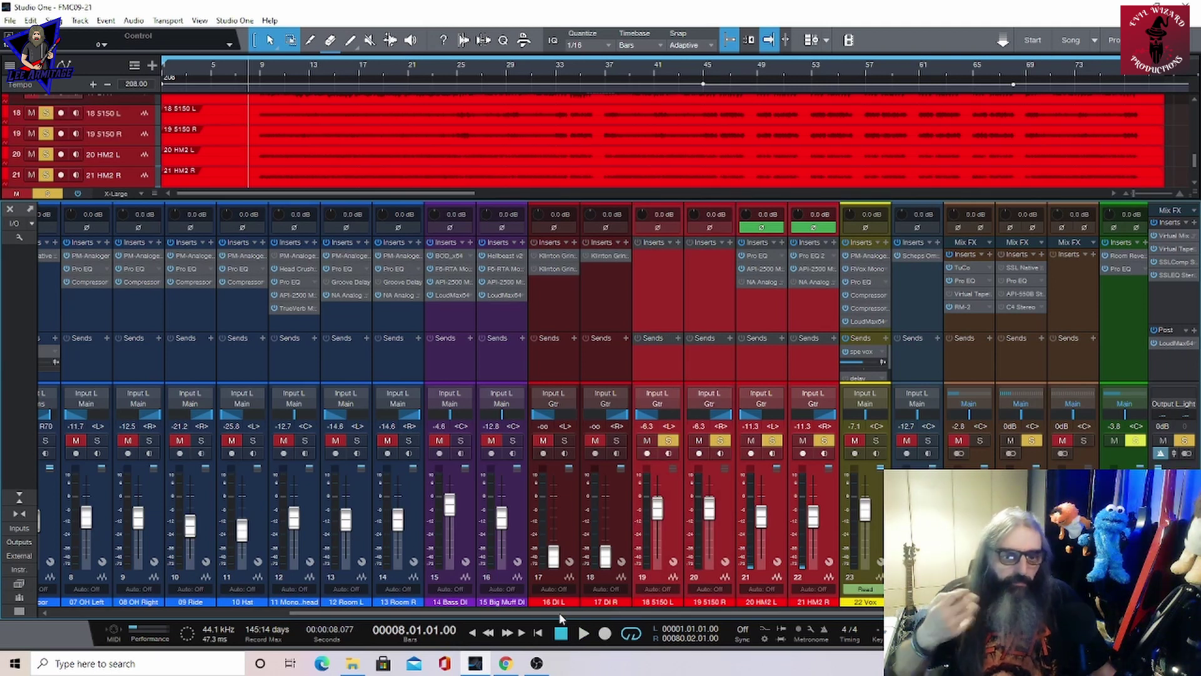
- Review the Pro EQ and SSL Native Channelstrip on the Gtr bus, including the channel strip's high-pass, low-pass and EQ band settings
drag(561, 615, 659, 616)
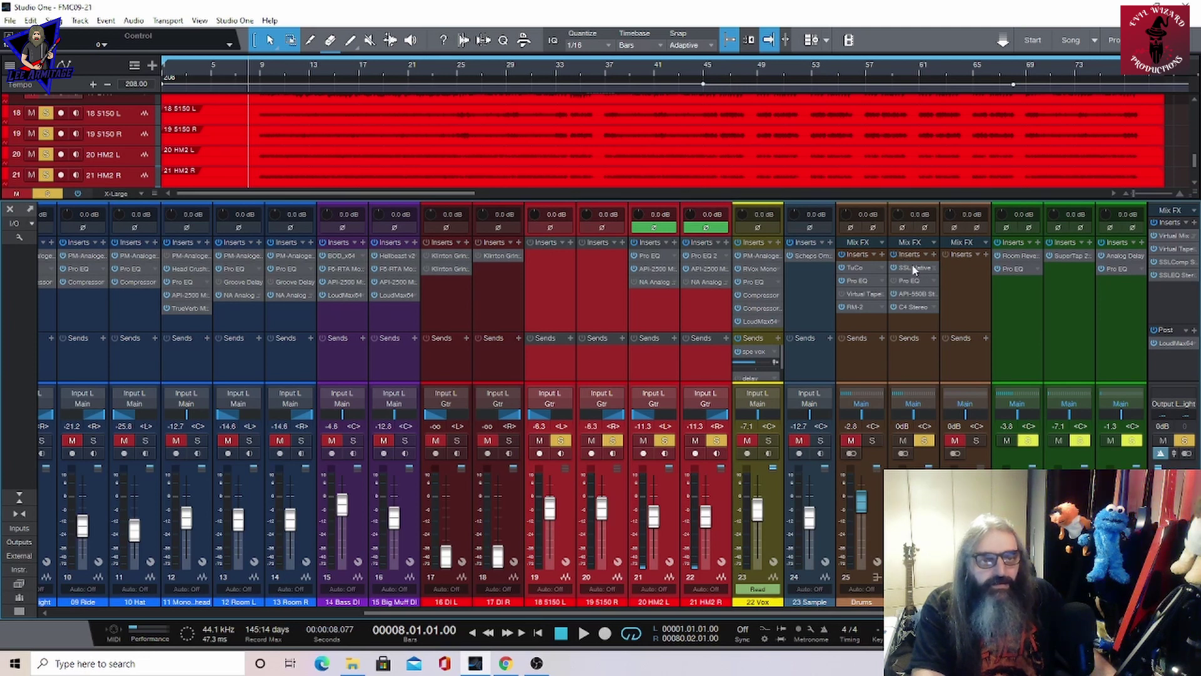
click(912, 281)
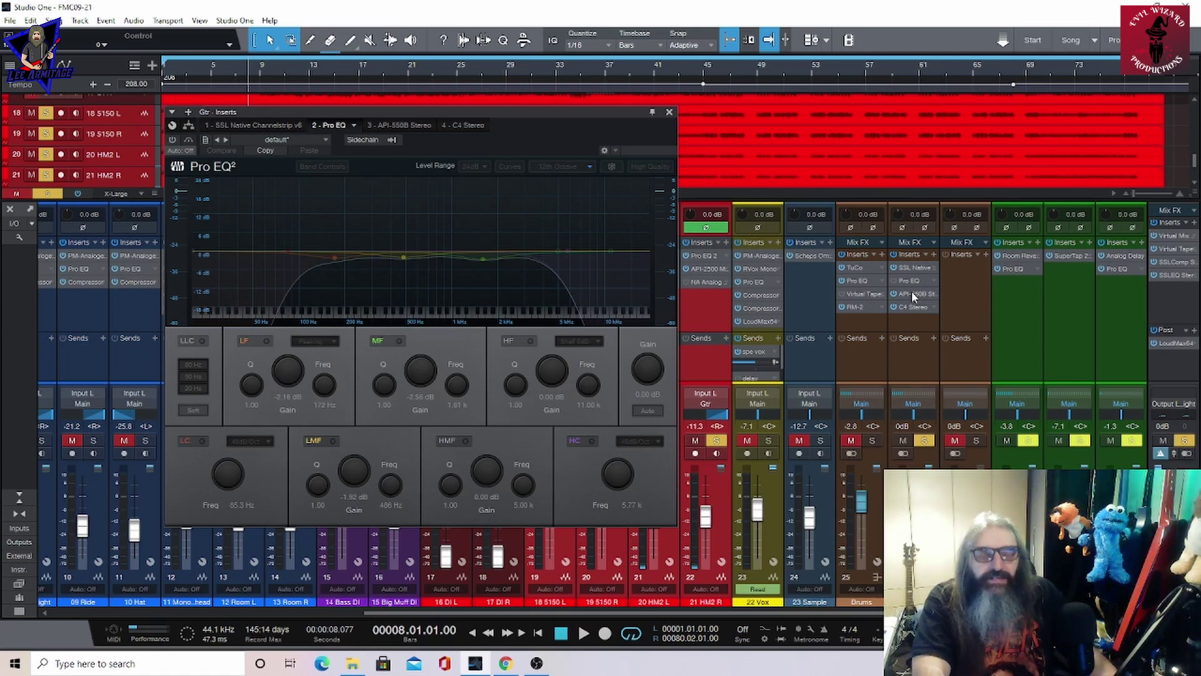
click(908, 266)
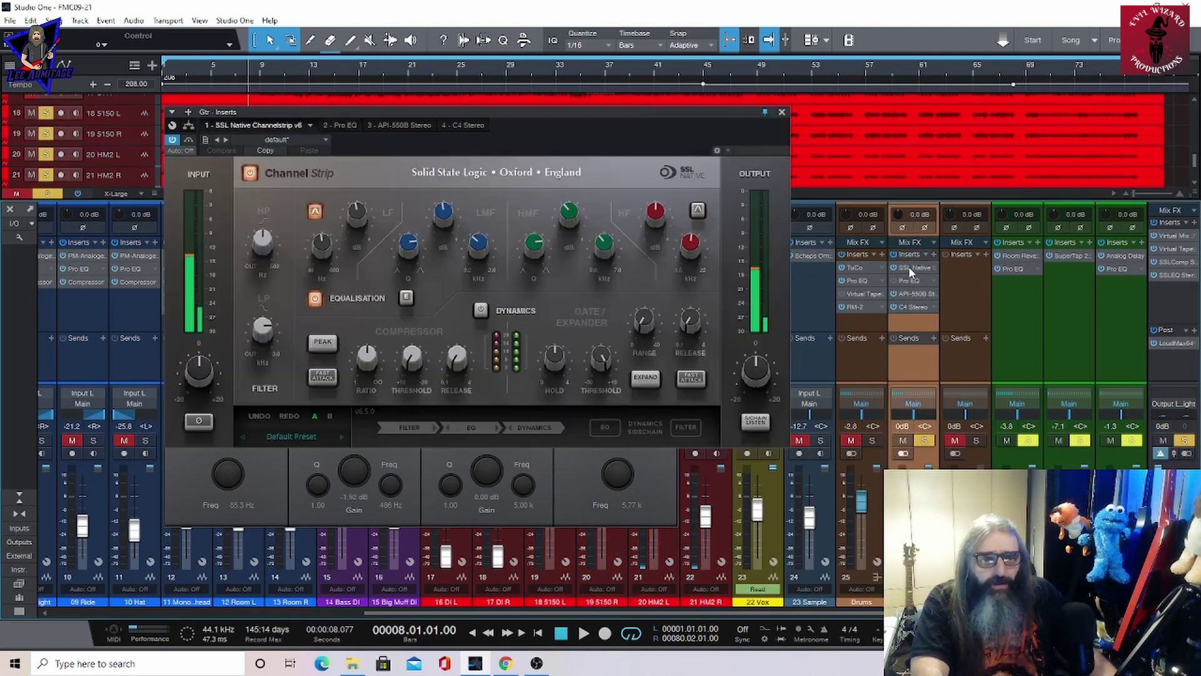
mouse_move(270, 236)
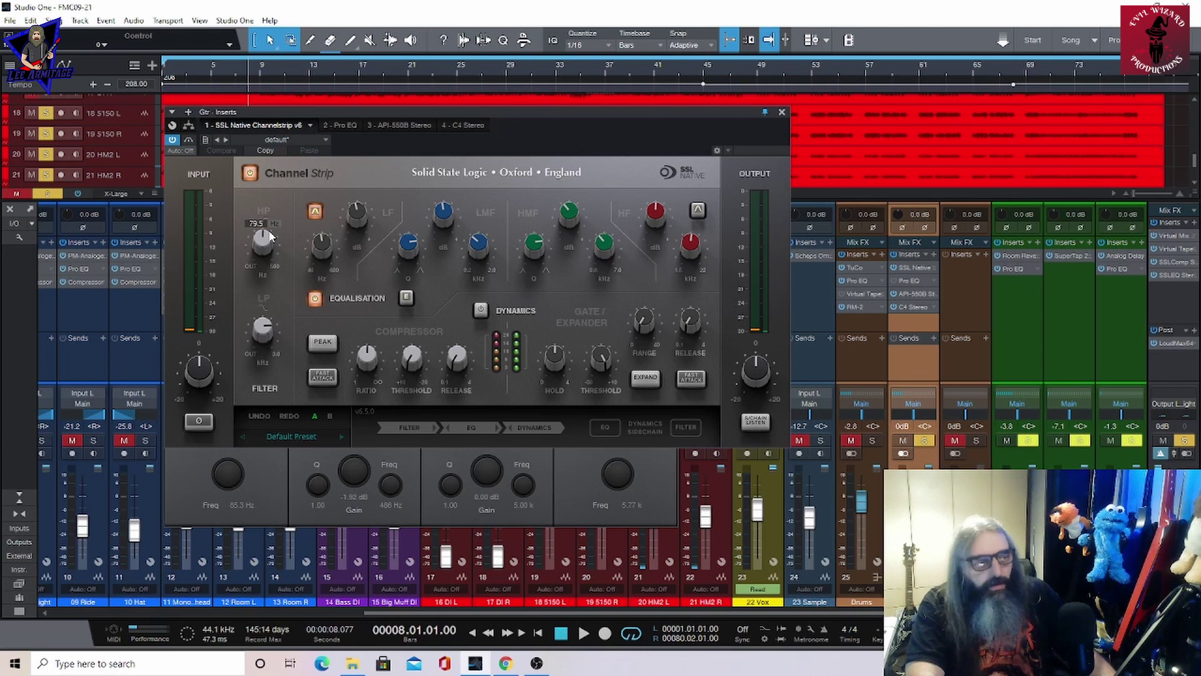
mouse_move(270, 336)
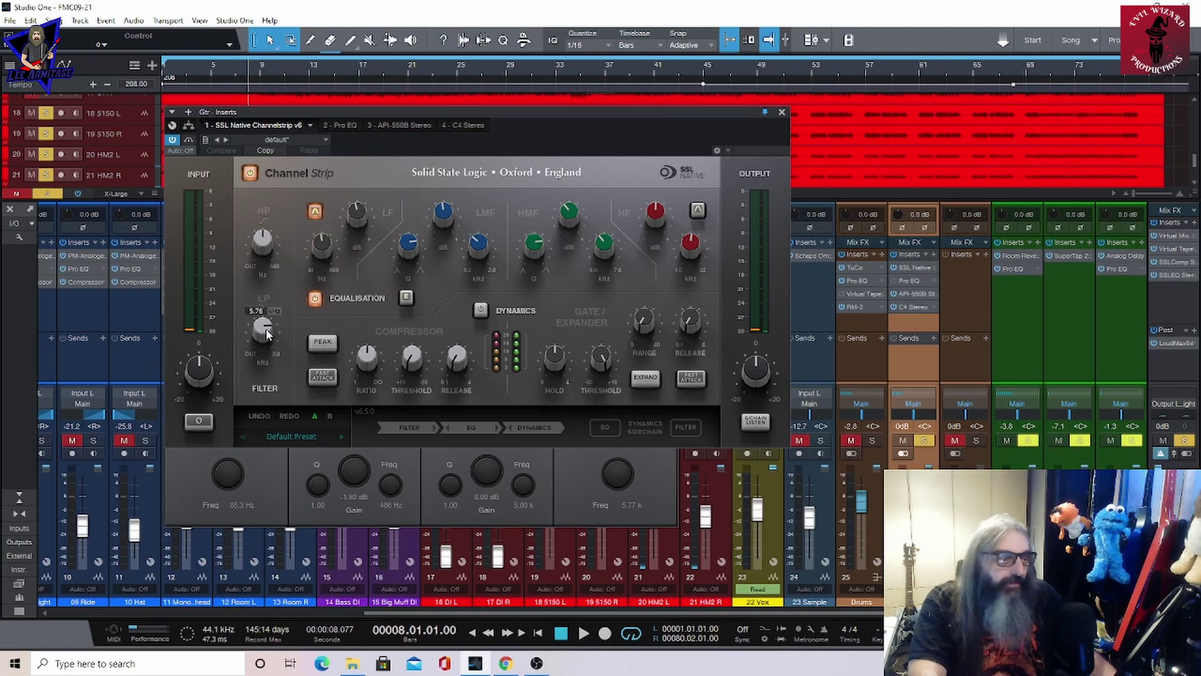
mouse_move(480, 249)
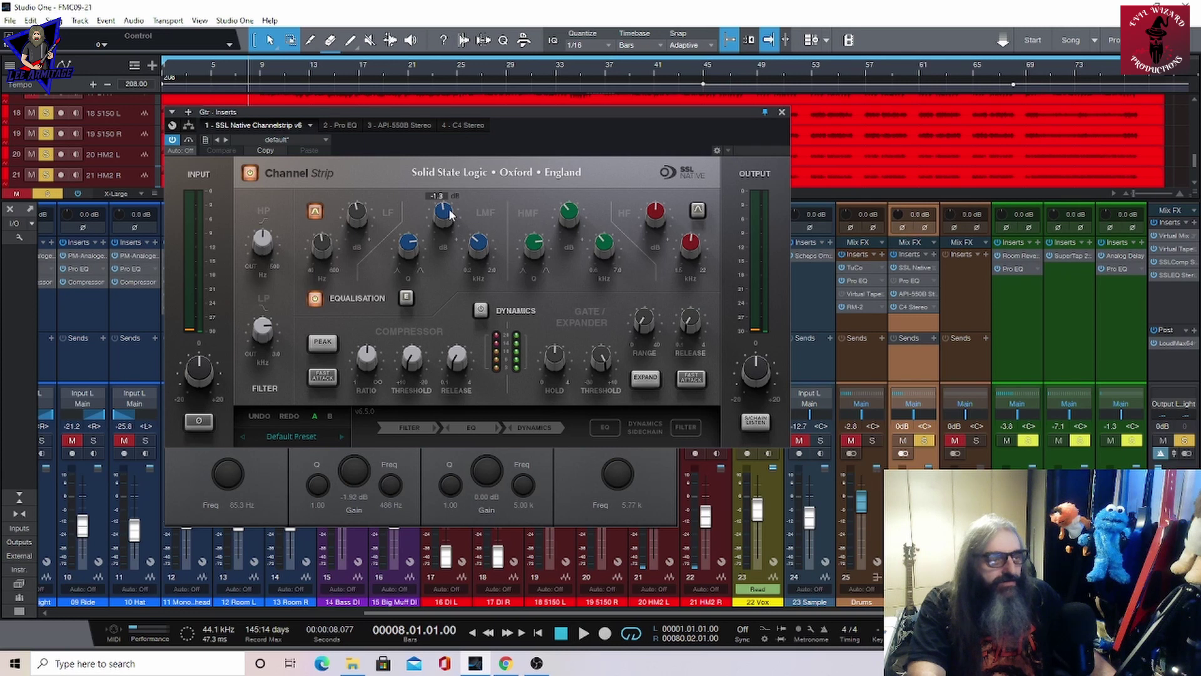
mouse_move(612, 248)
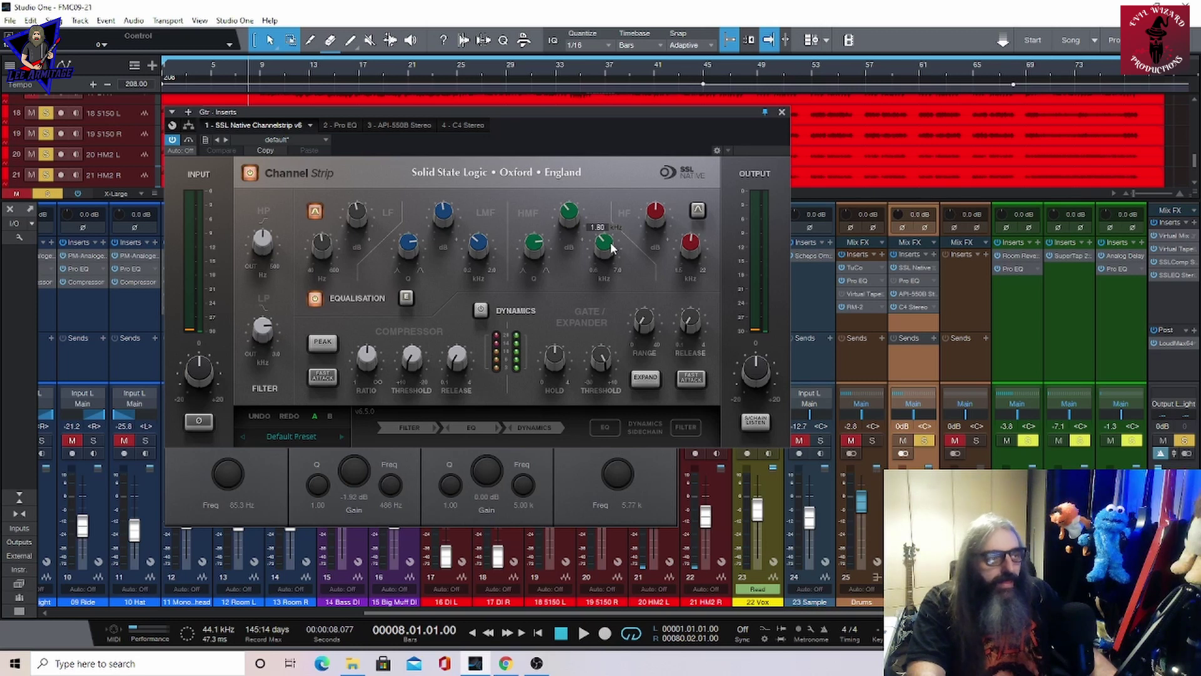
- Review the API-550B equalizer and C4 multiband processor on the Gtr bus, and close the plug-in windows
click(401, 125)
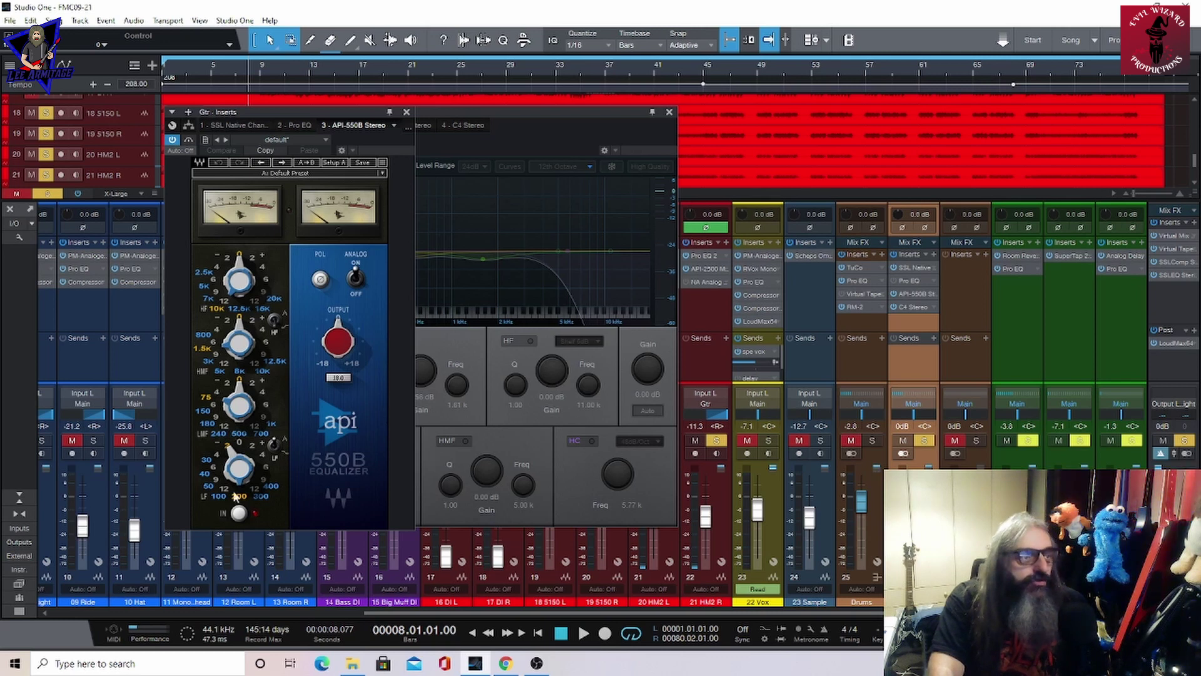
click(399, 127)
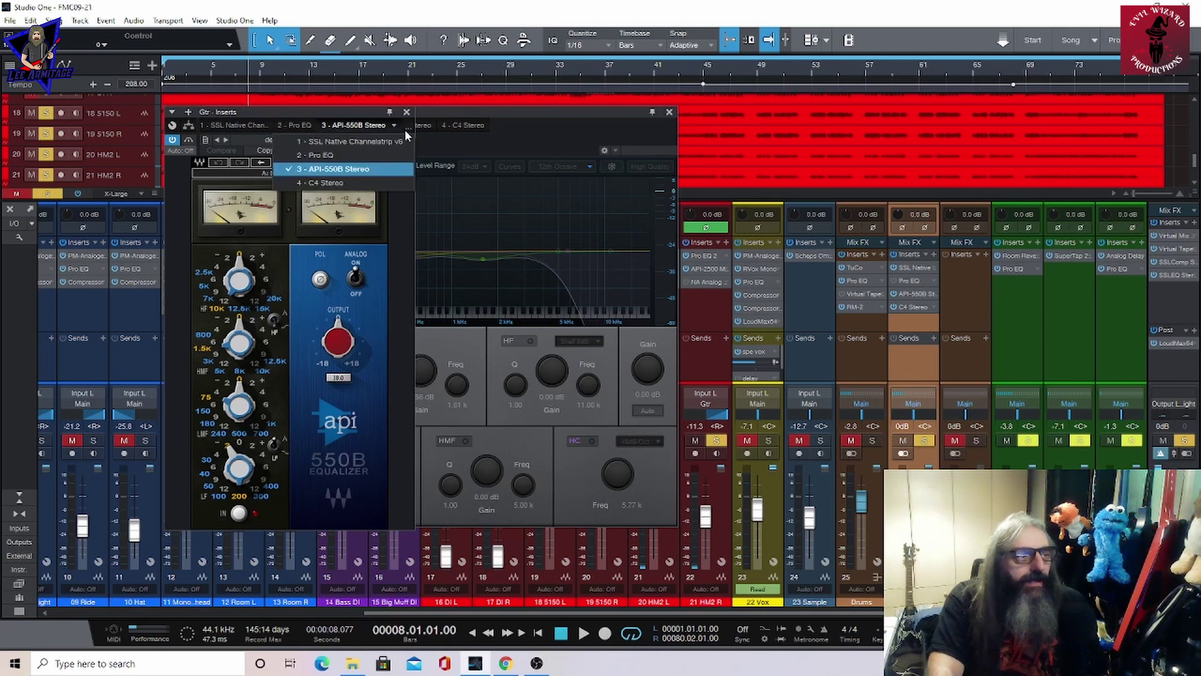
click(391, 182)
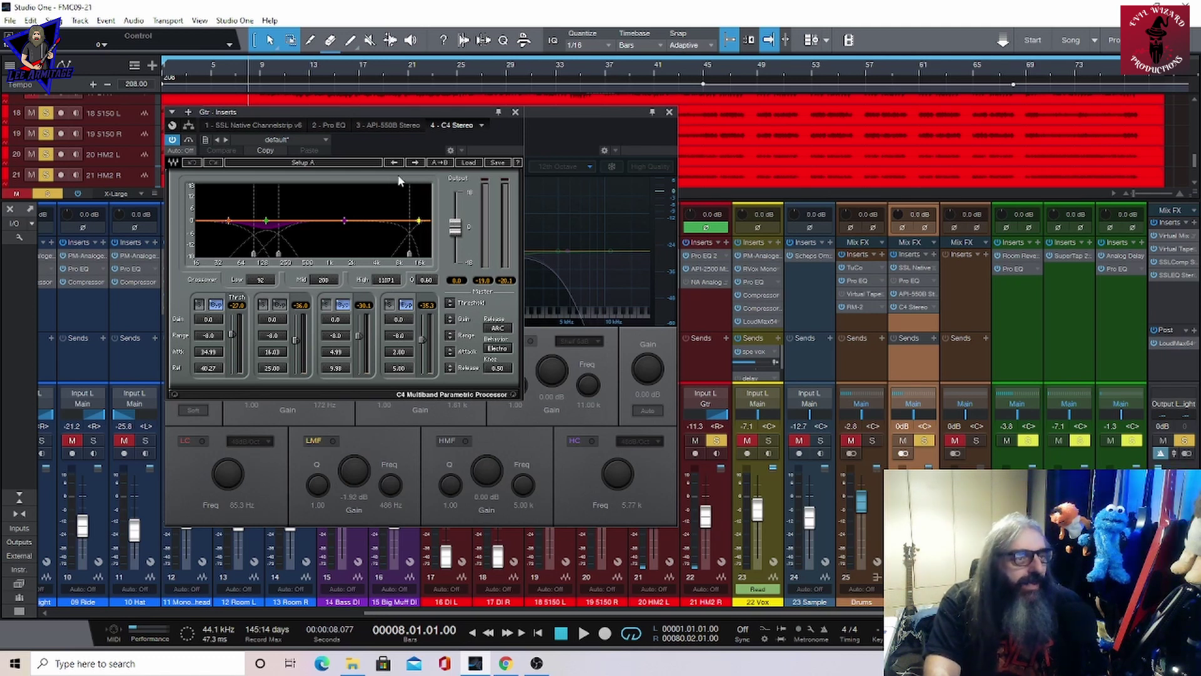
click(515, 113)
click(669, 111)
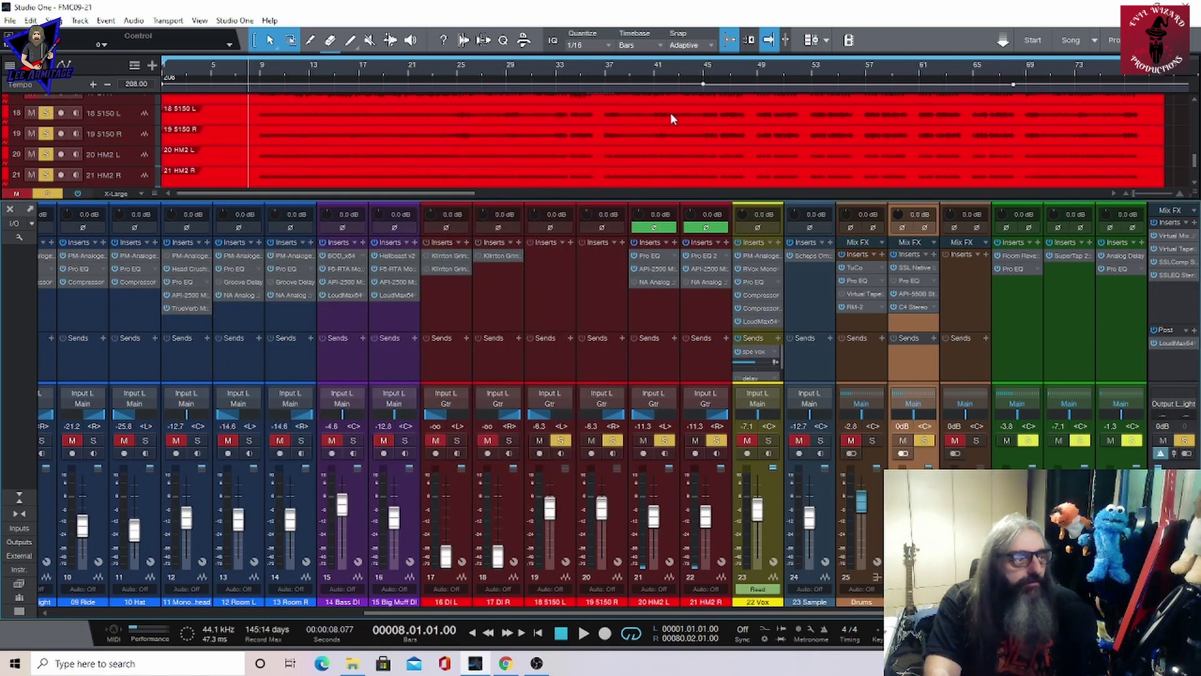
- Play the soloed guitar tracks from bar 8, replay them from bar 53 while watching the Gtr bus's C4, and stop playback
click(583, 636)
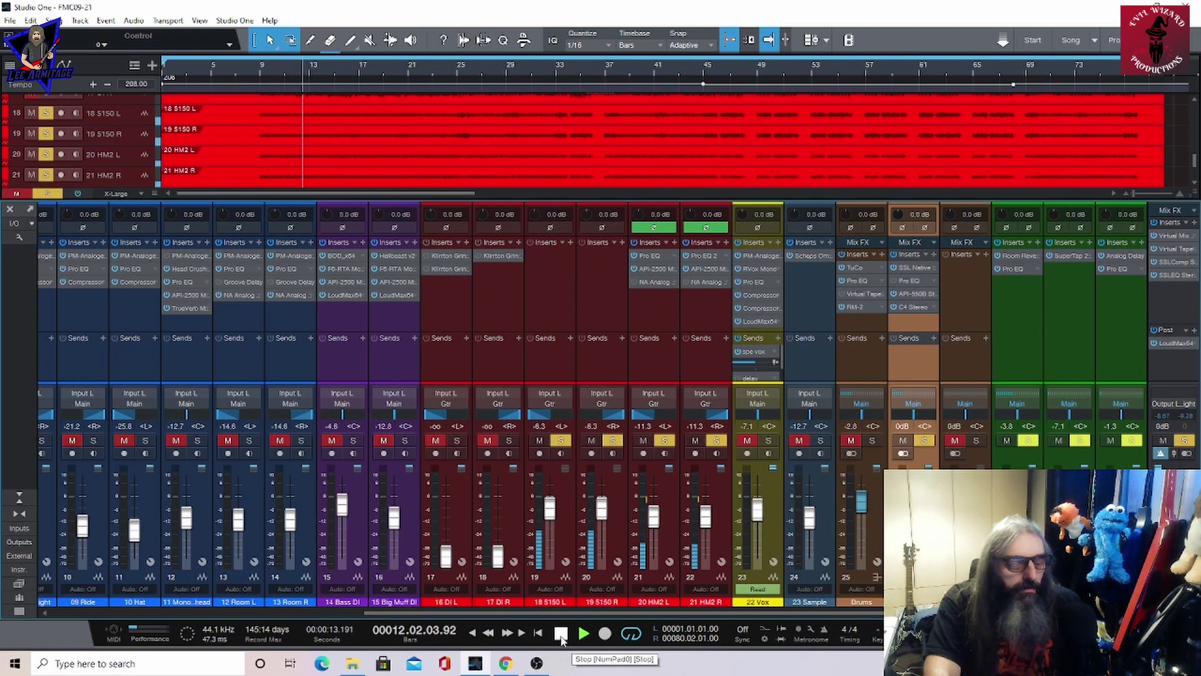
click(562, 633)
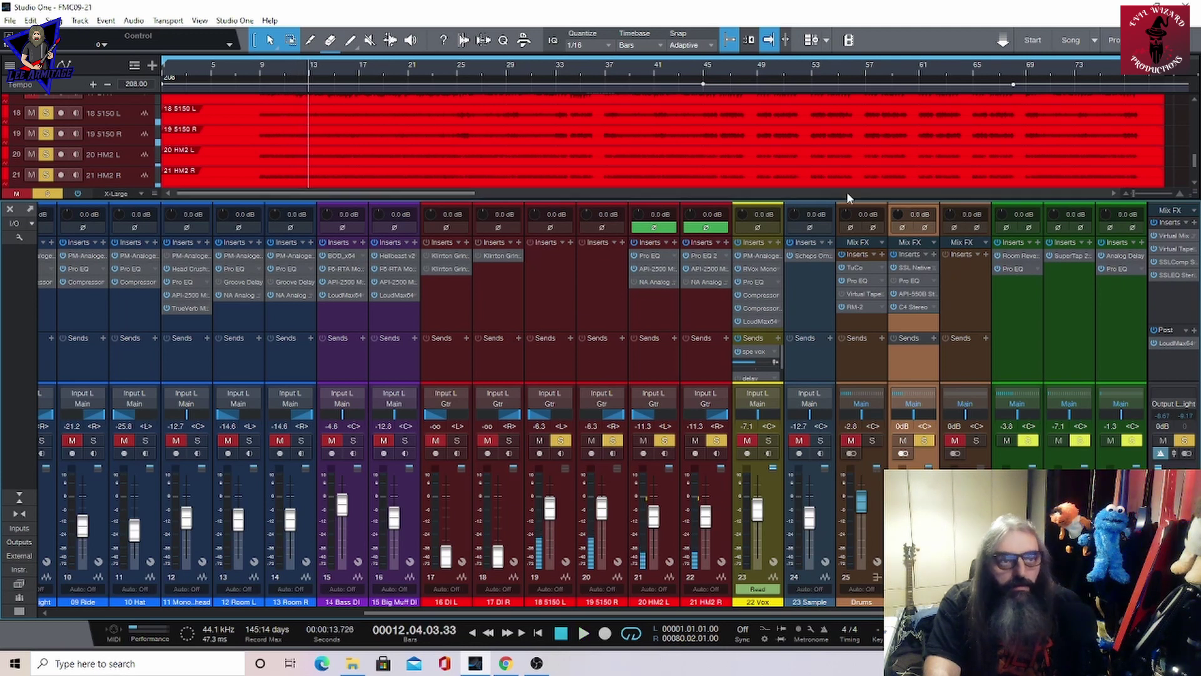
click(810, 69)
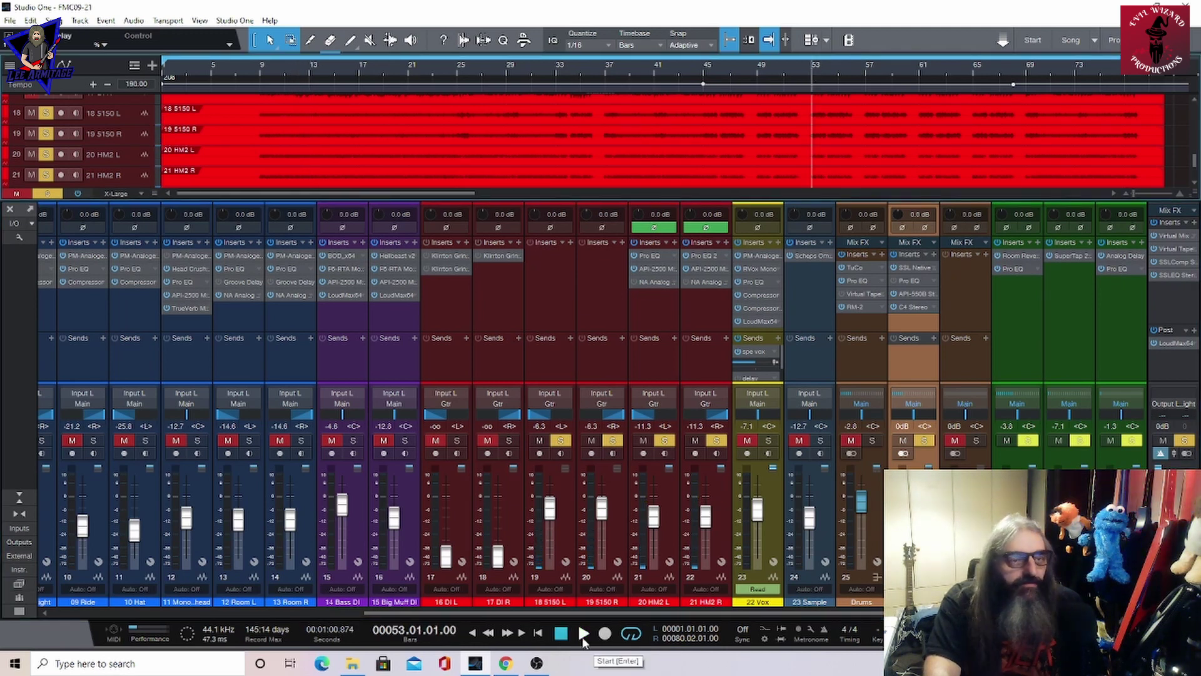
click(582, 635)
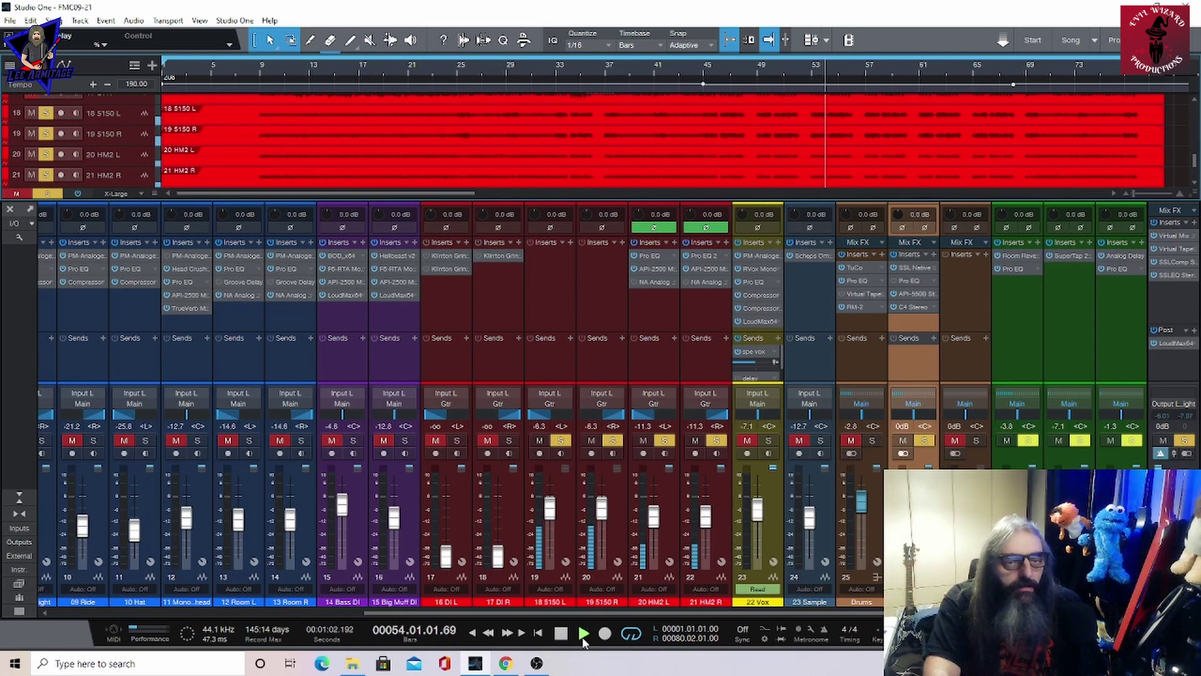
click(912, 306)
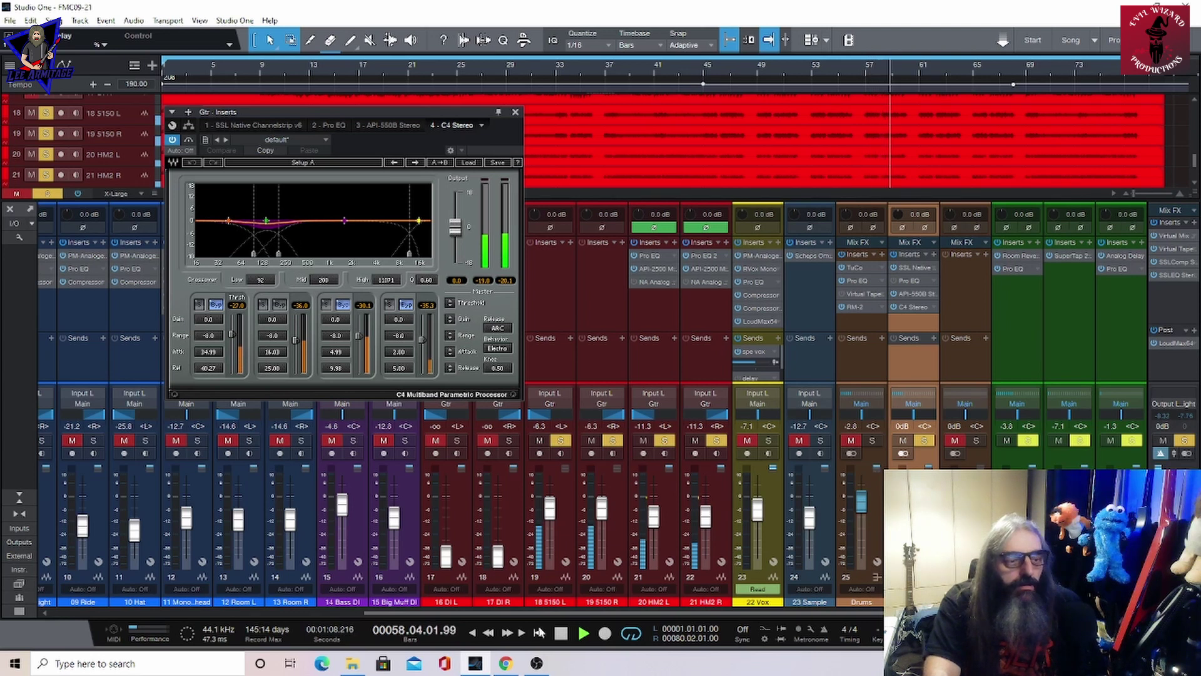
click(560, 634)
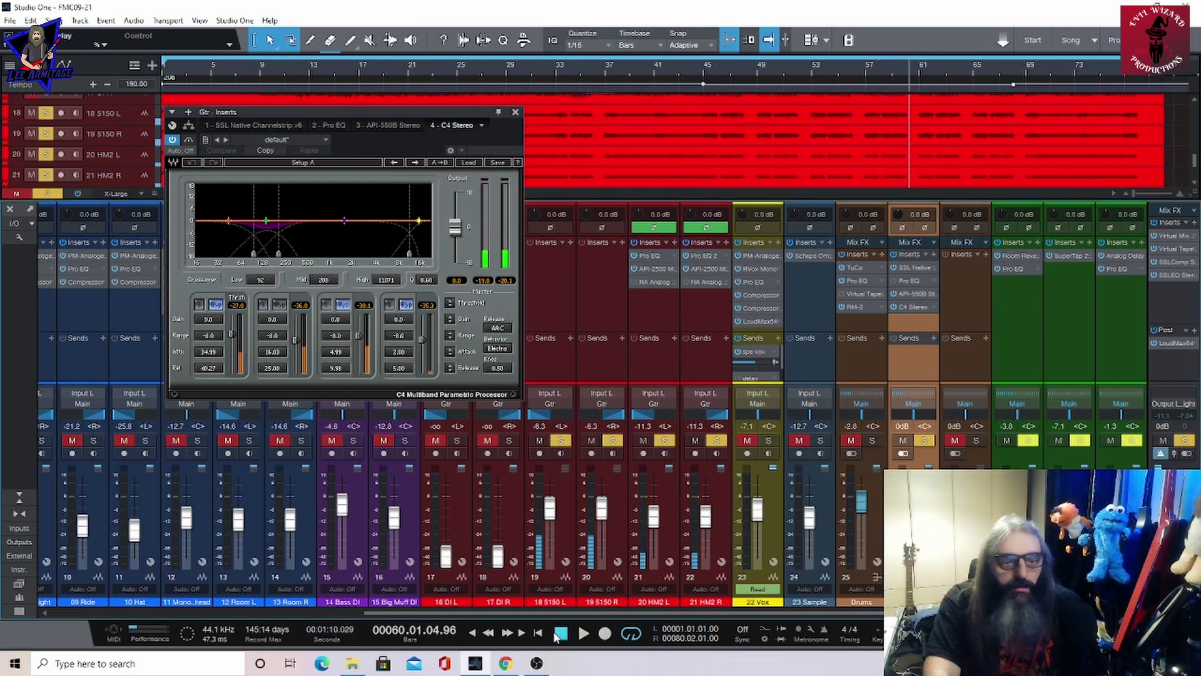
click(515, 113)
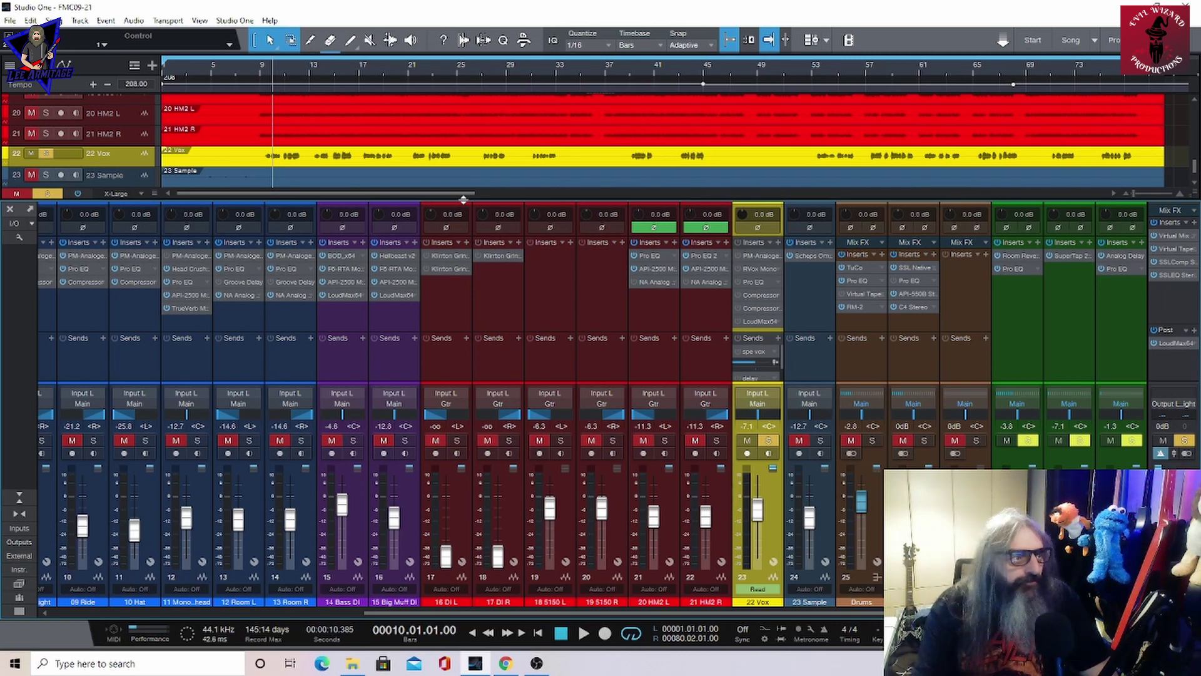
- Play the soloed 22 Vox track from bar 9 with its inserts bypassed, stop playback, and return to bar 9
click(263, 68)
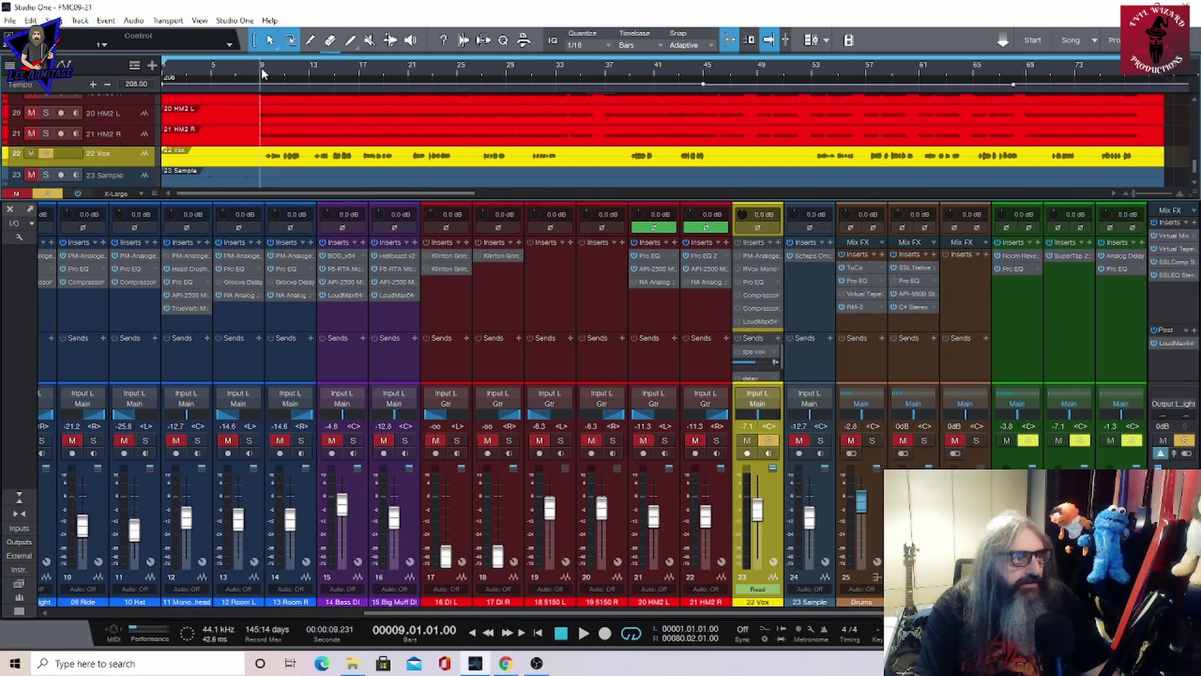
click(584, 635)
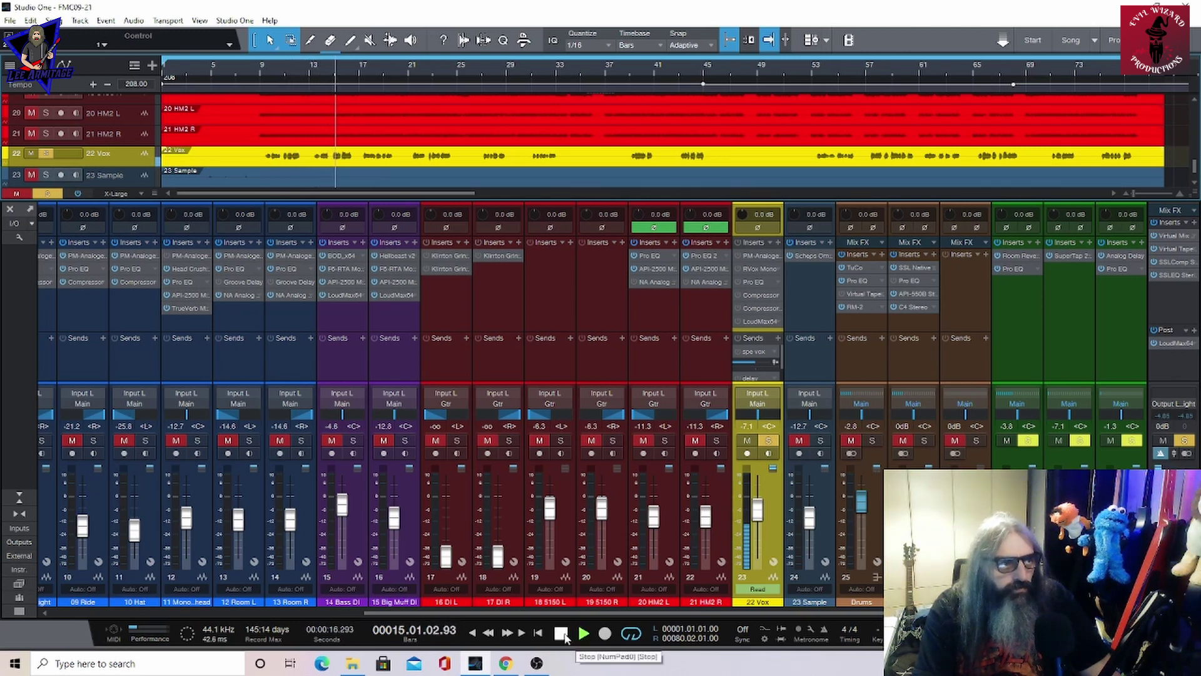
click(561, 633)
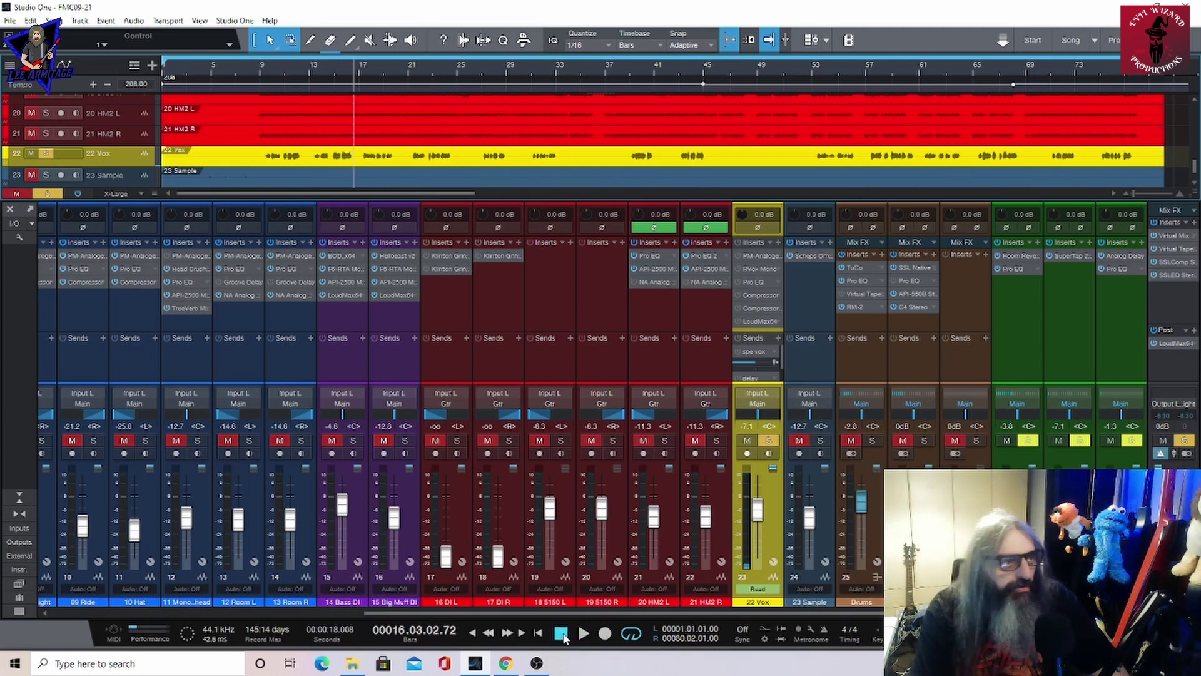
click(562, 633)
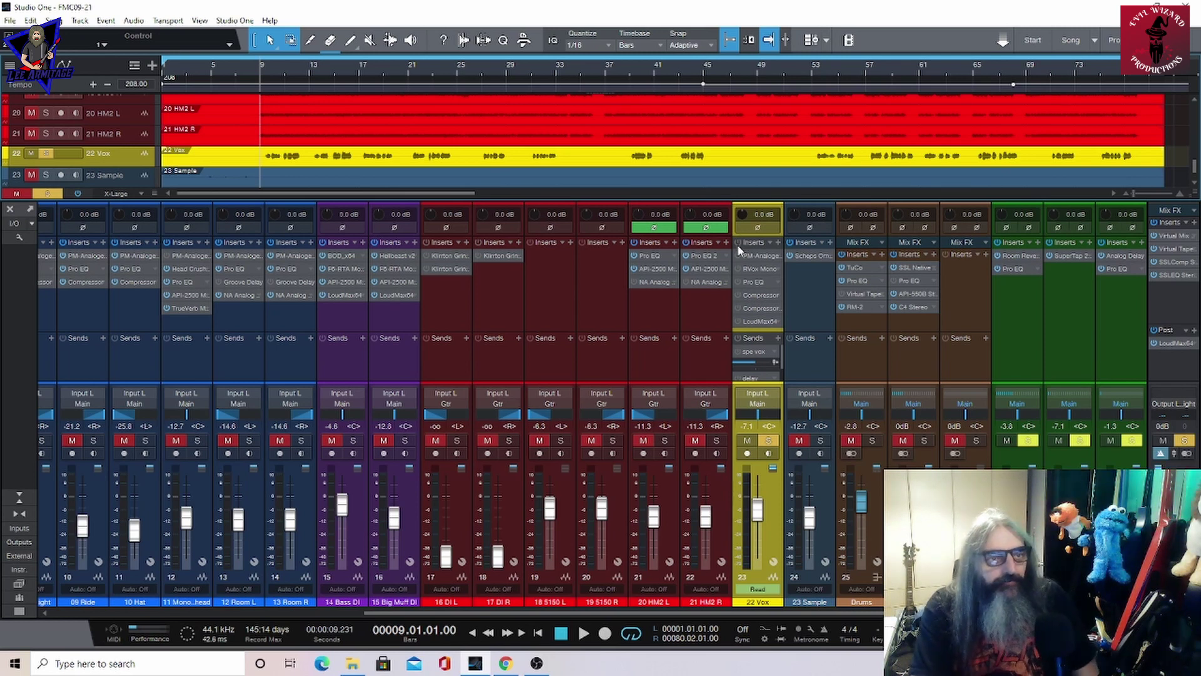
- Review the PM-Analoger saturator, RVox Mono and Pro EQ on the 22 Vox track
click(752, 255)
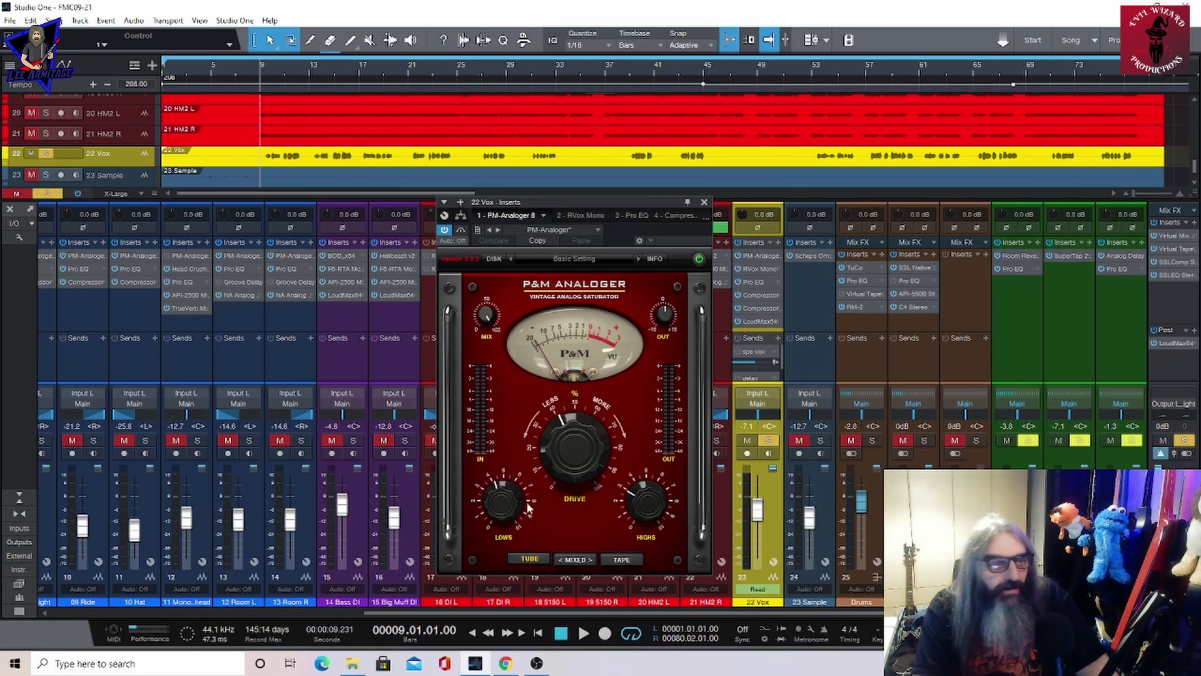
click(579, 216)
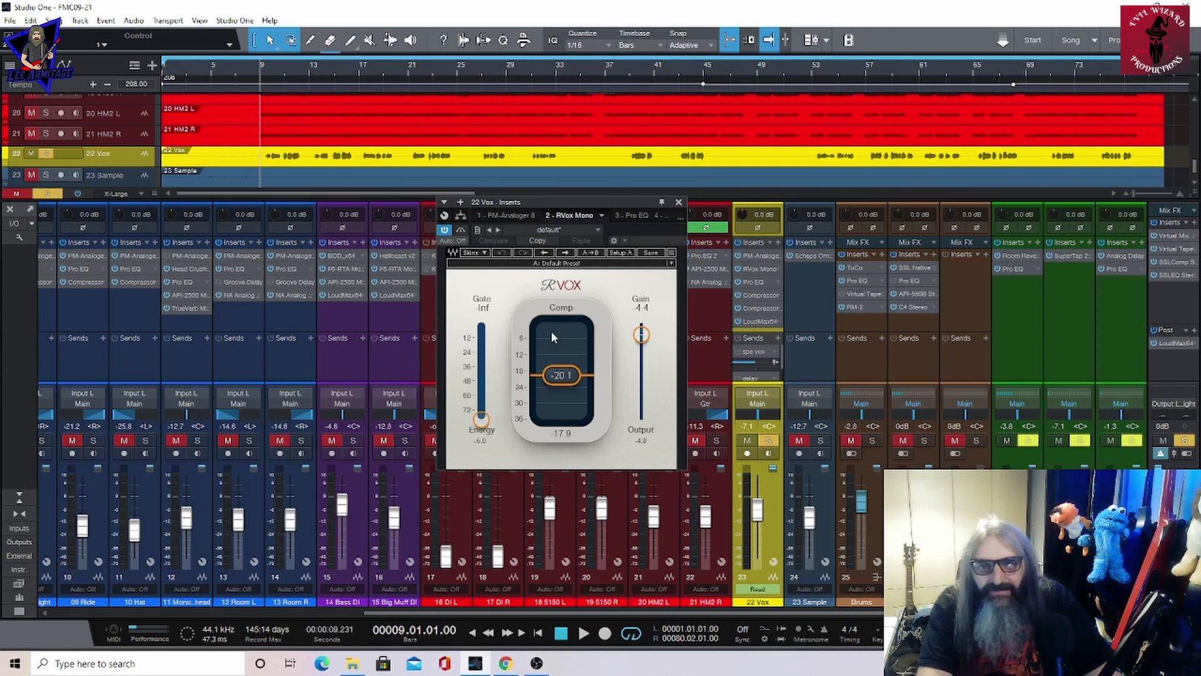
click(629, 217)
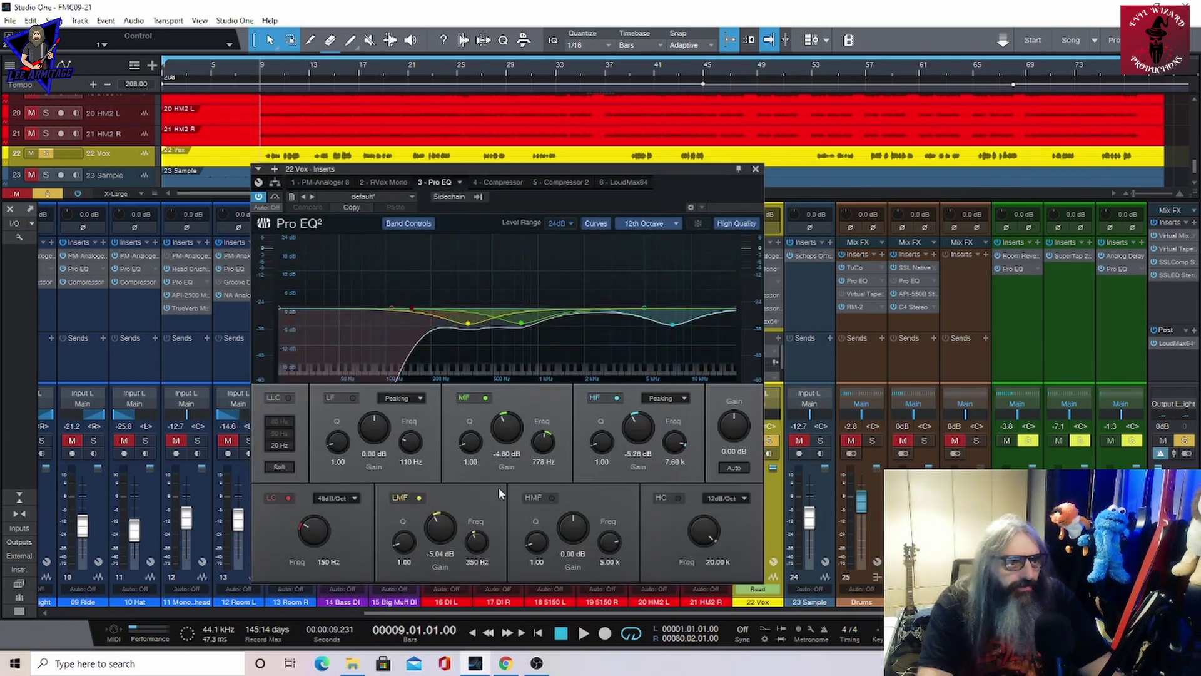
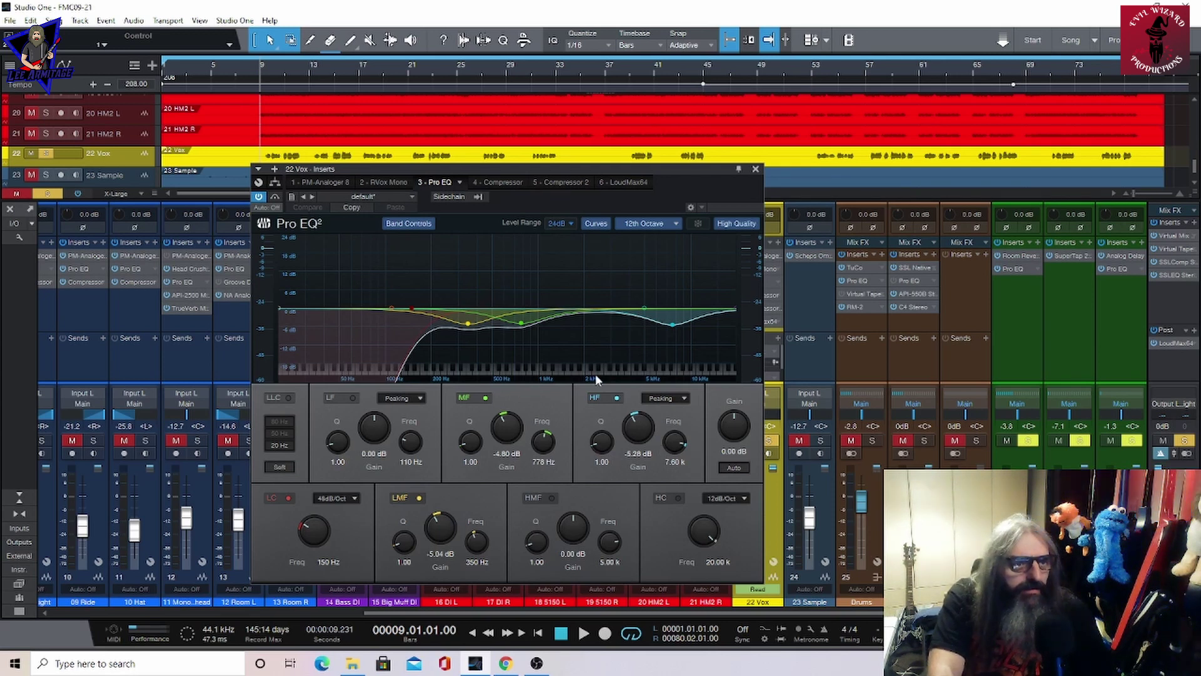
- Review both Compressors and LoudMax64 on the 22 Vox track, and play the processed vocal from bar 9
click(503, 183)
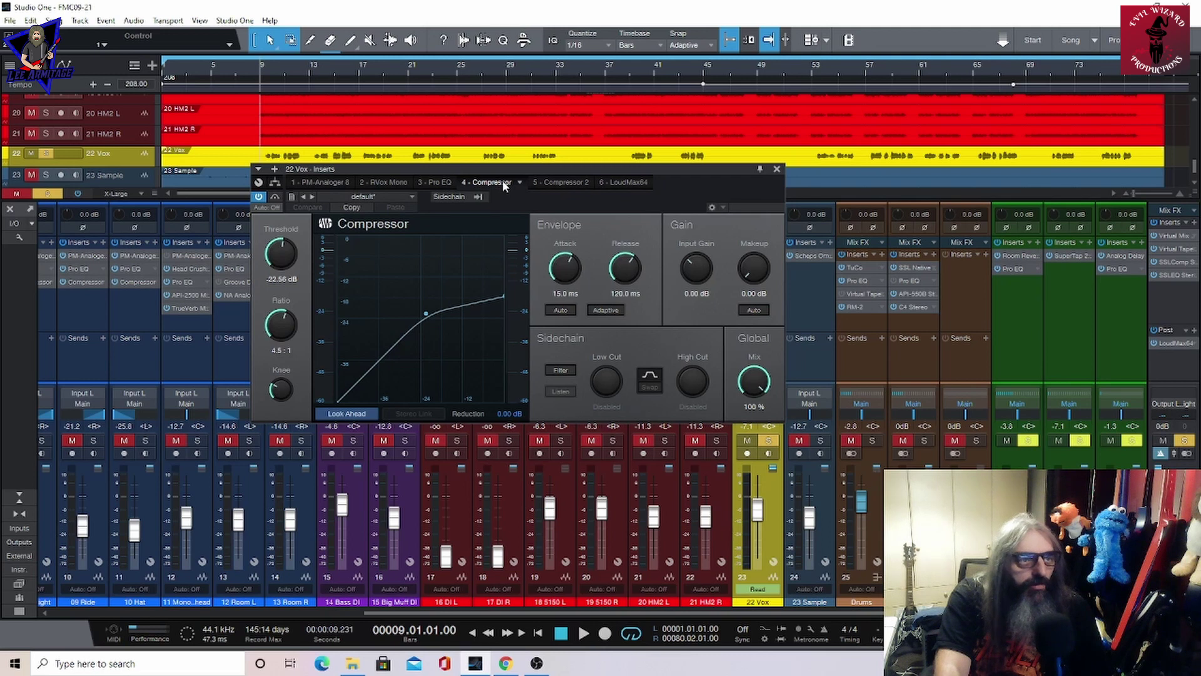
click(570, 184)
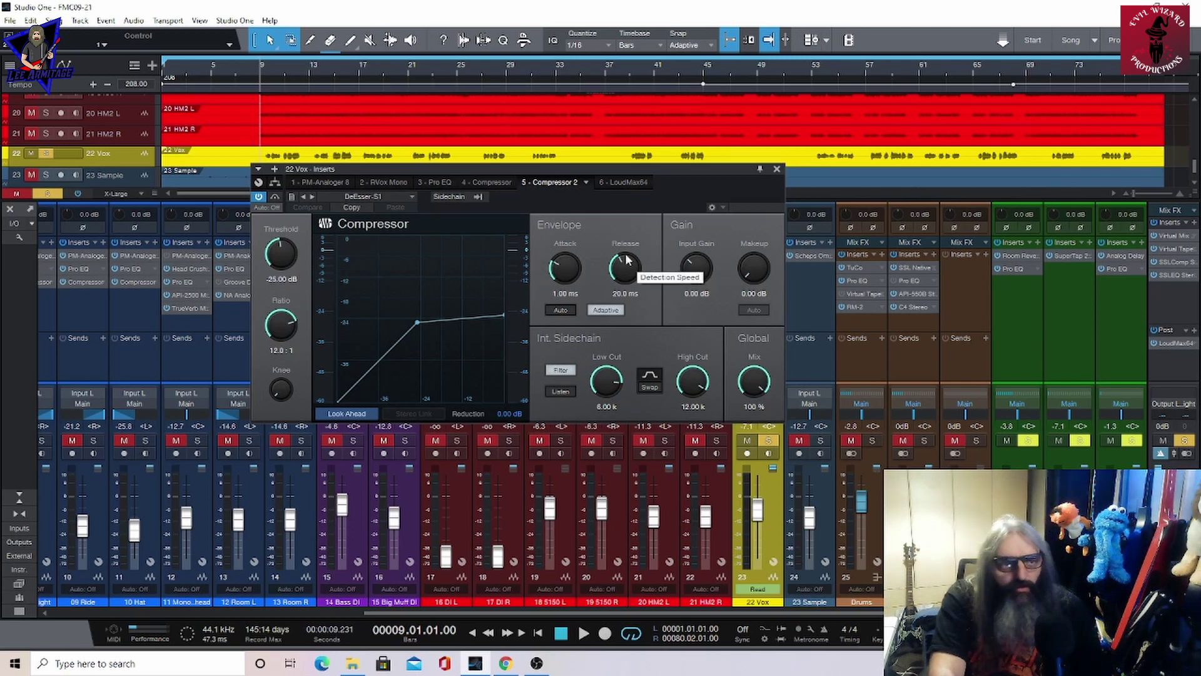
click(619, 182)
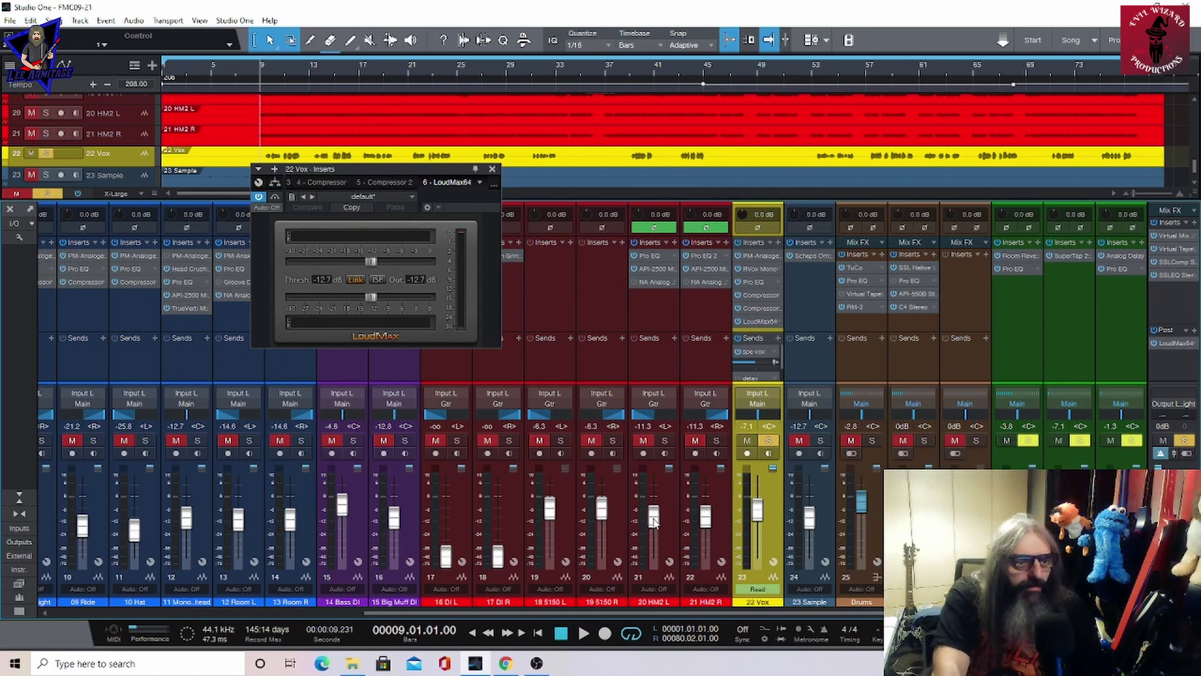
click(582, 634)
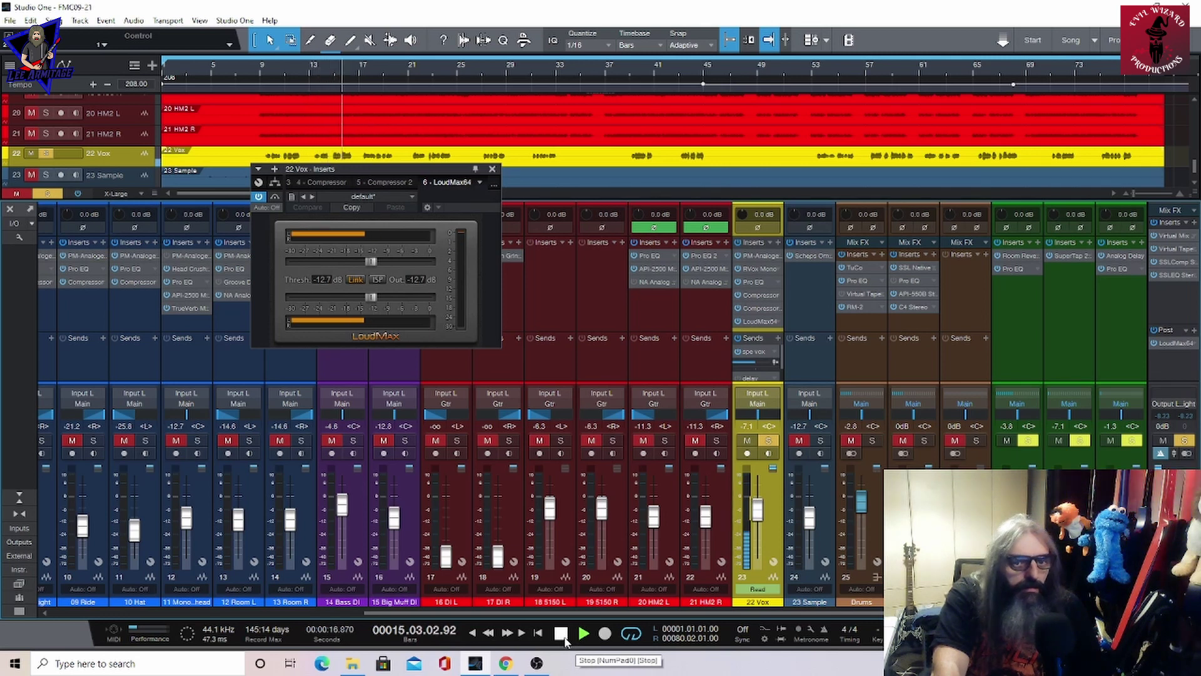
click(563, 635)
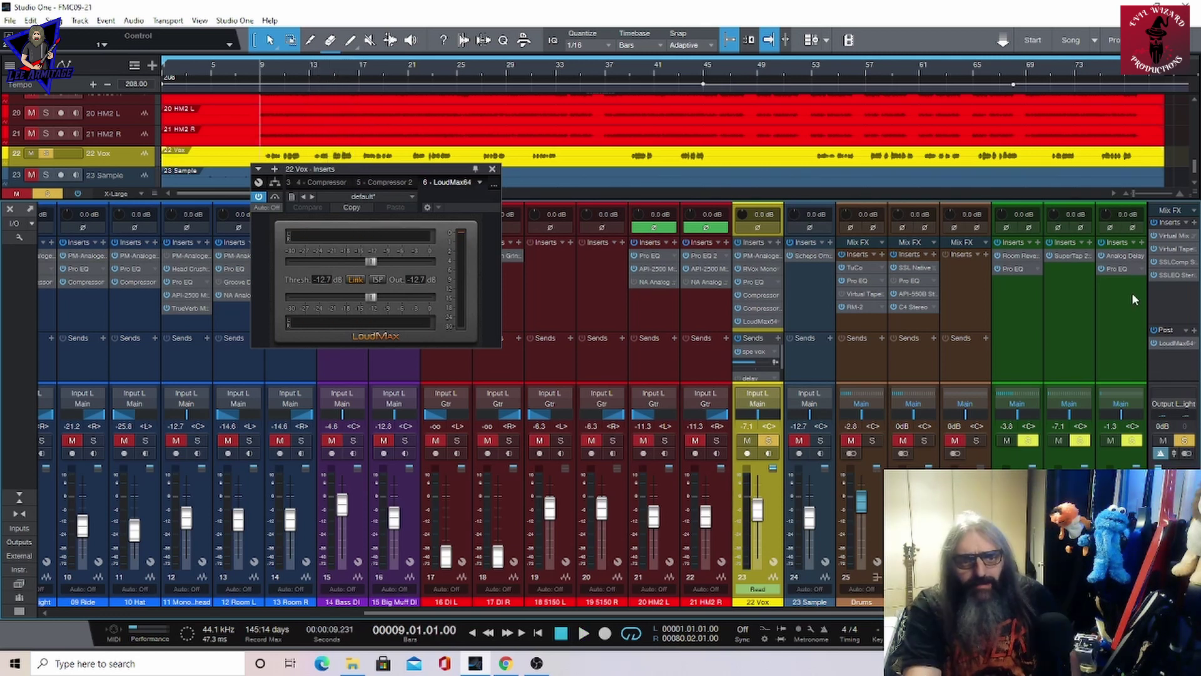
- Review the Analog Delay and Pro EQ on the spe vox effects channel
click(1126, 255)
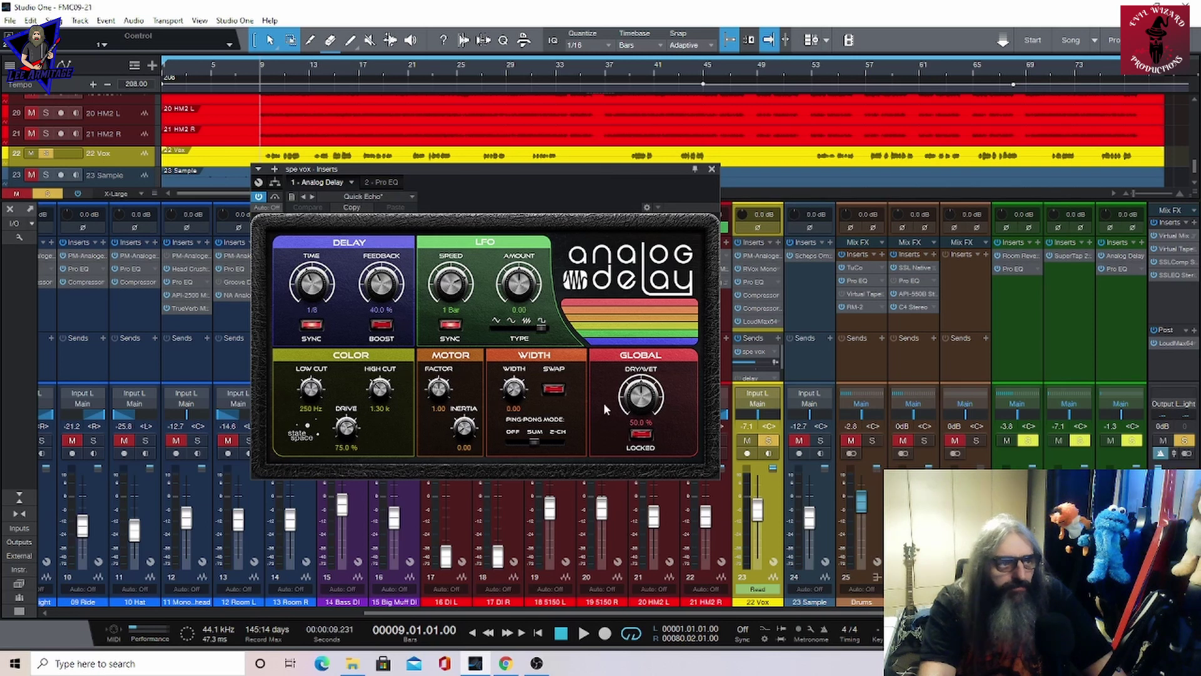
click(382, 182)
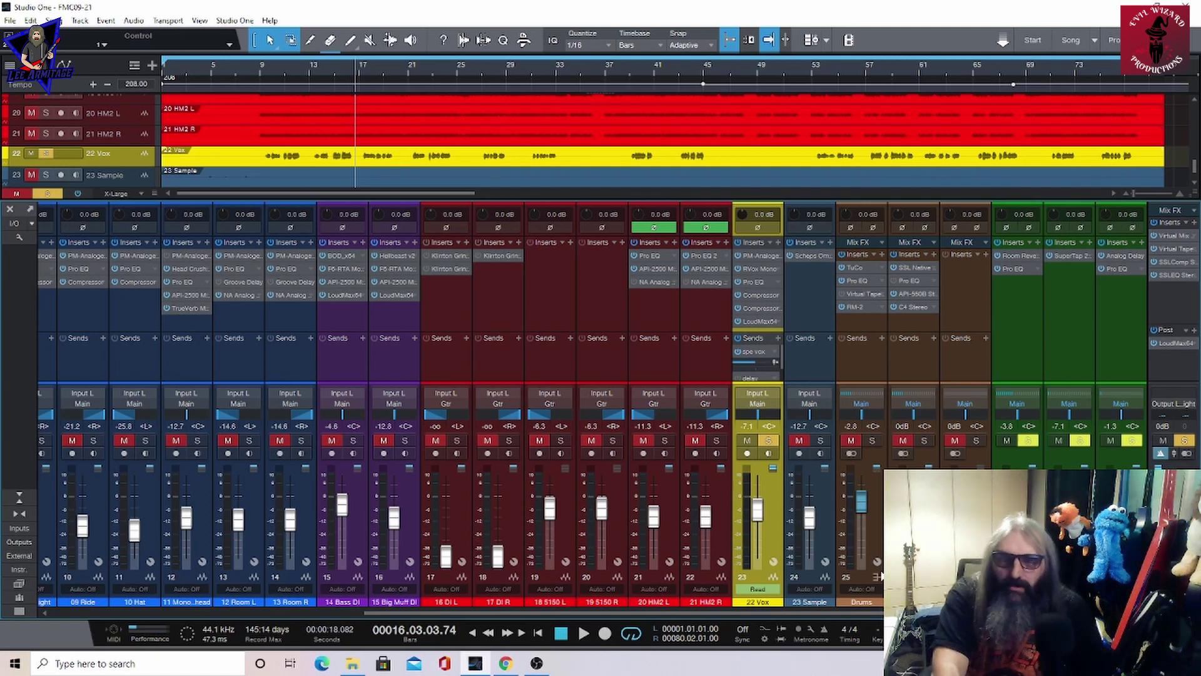
- Play the soloed 23 Sample track from the start of the song, and stop playback
click(561, 633)
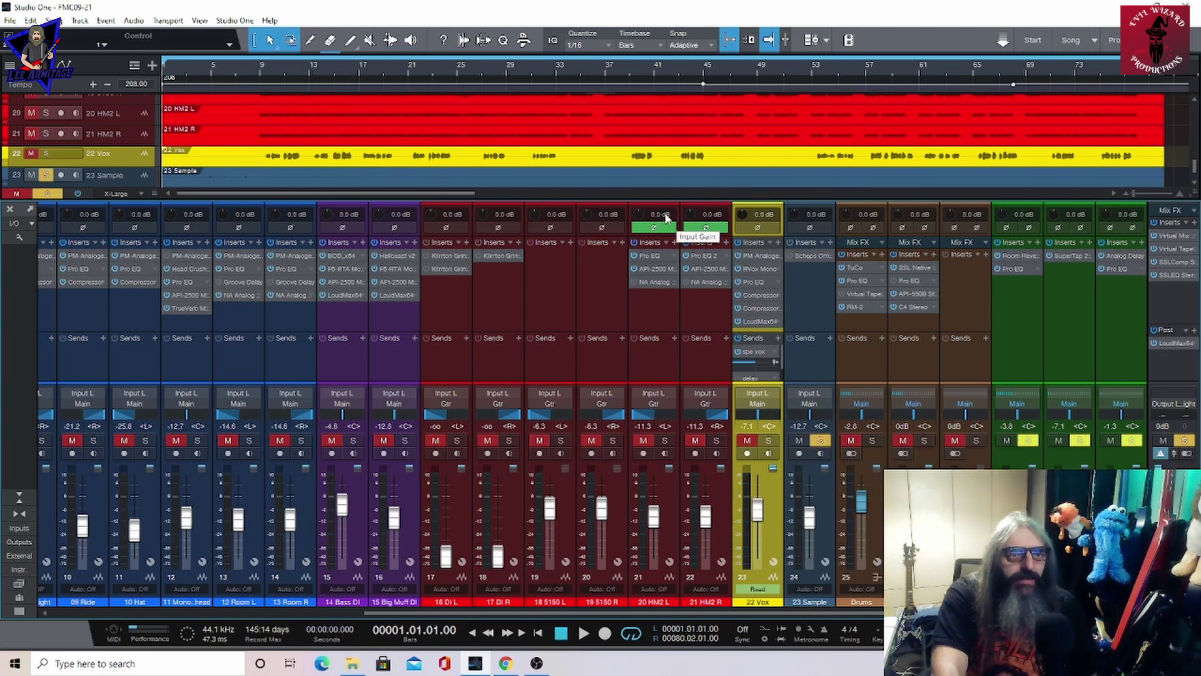
click(582, 633)
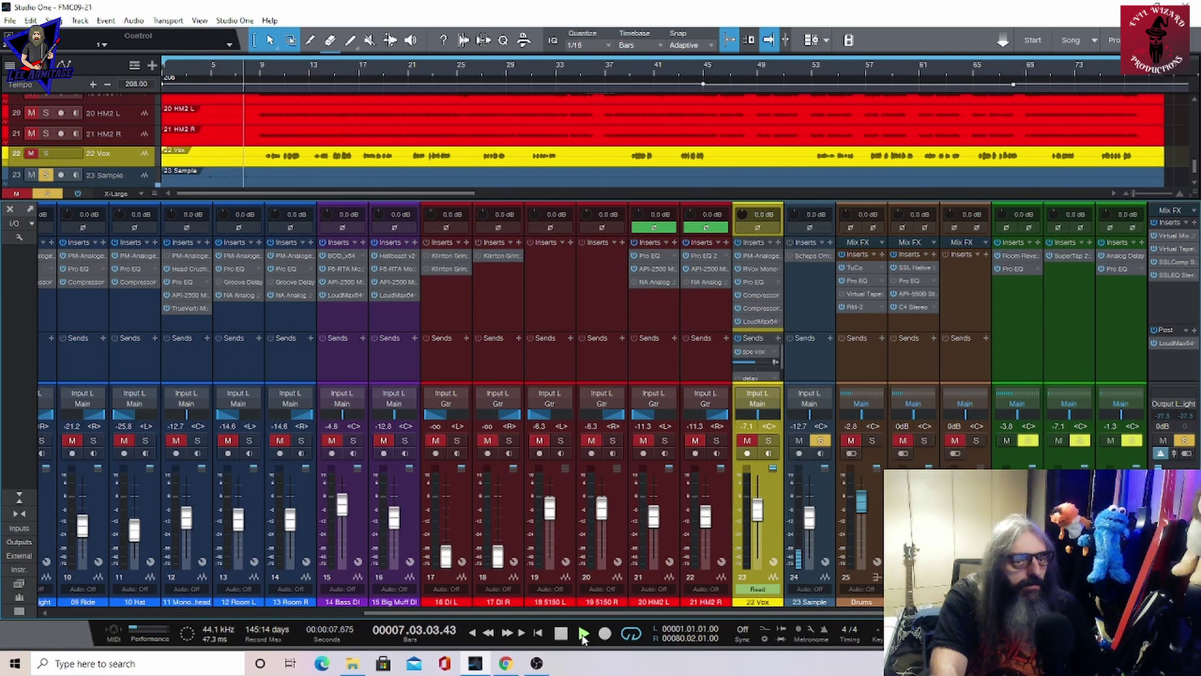
click(561, 633)
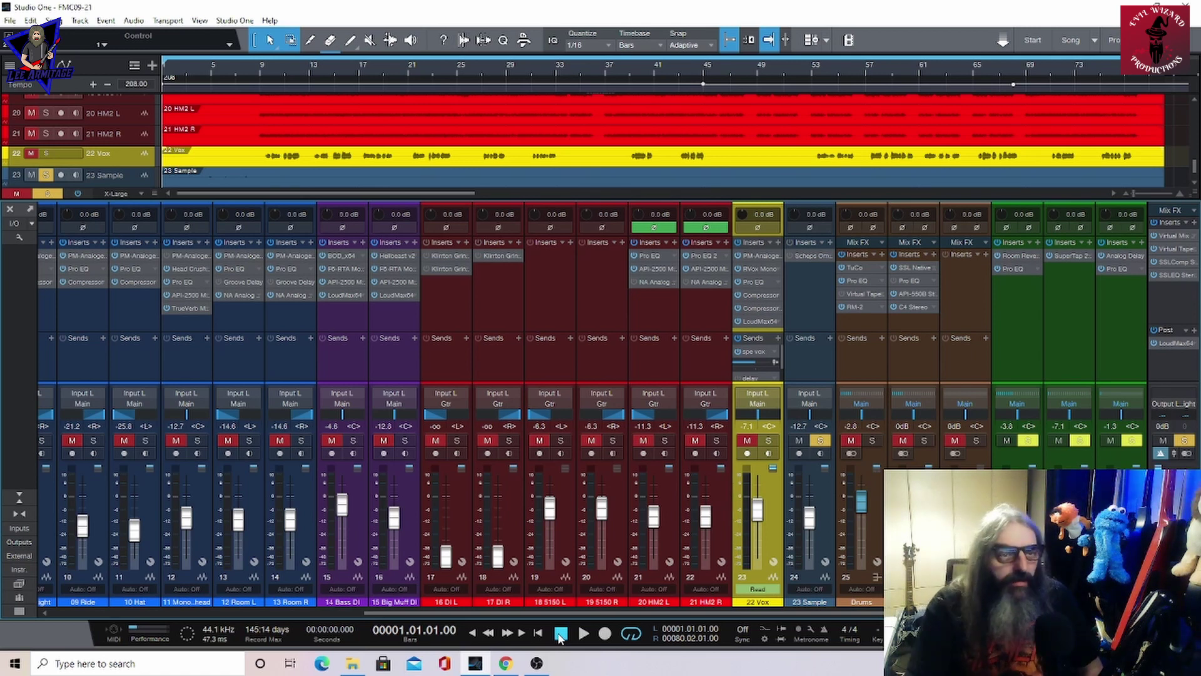
- Review the Scheps Omni Channel on the 23 Sample track during playback, and unsolo the track
click(803, 254)
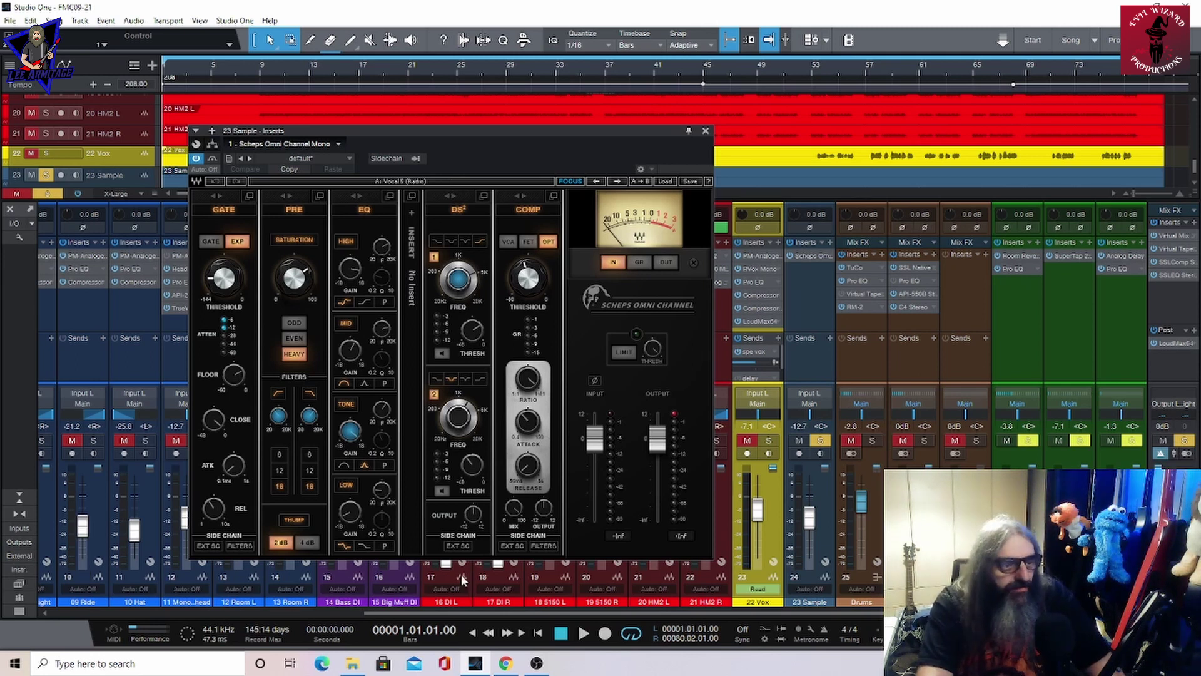
click(583, 634)
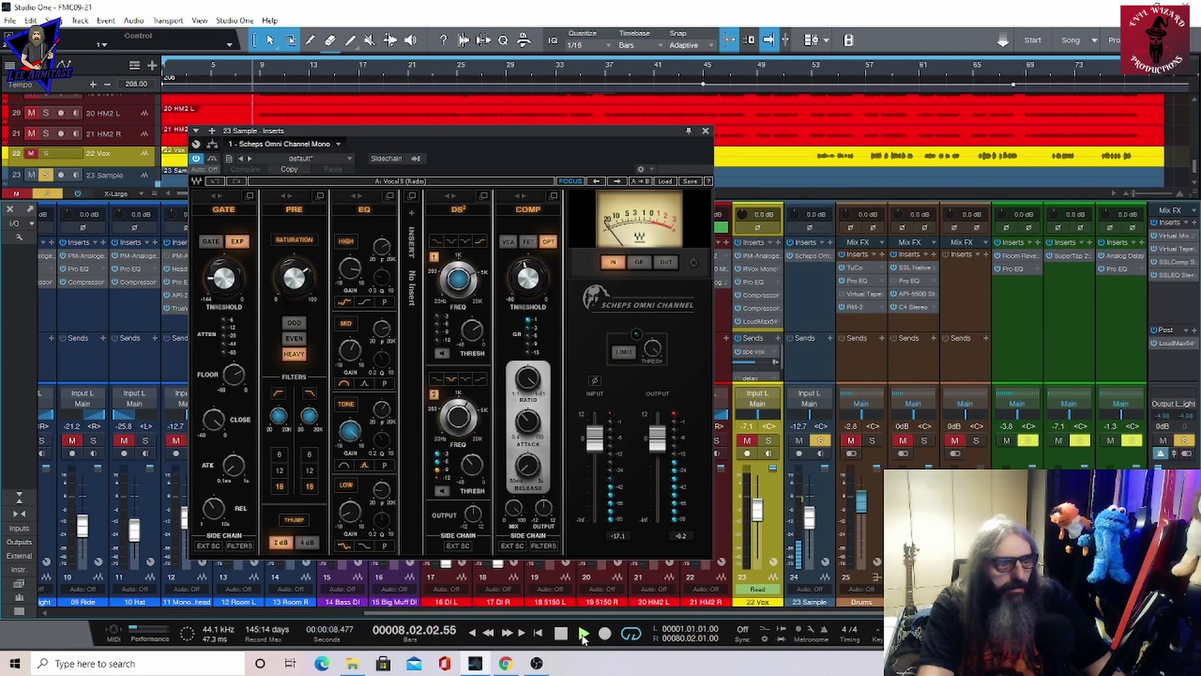
click(564, 636)
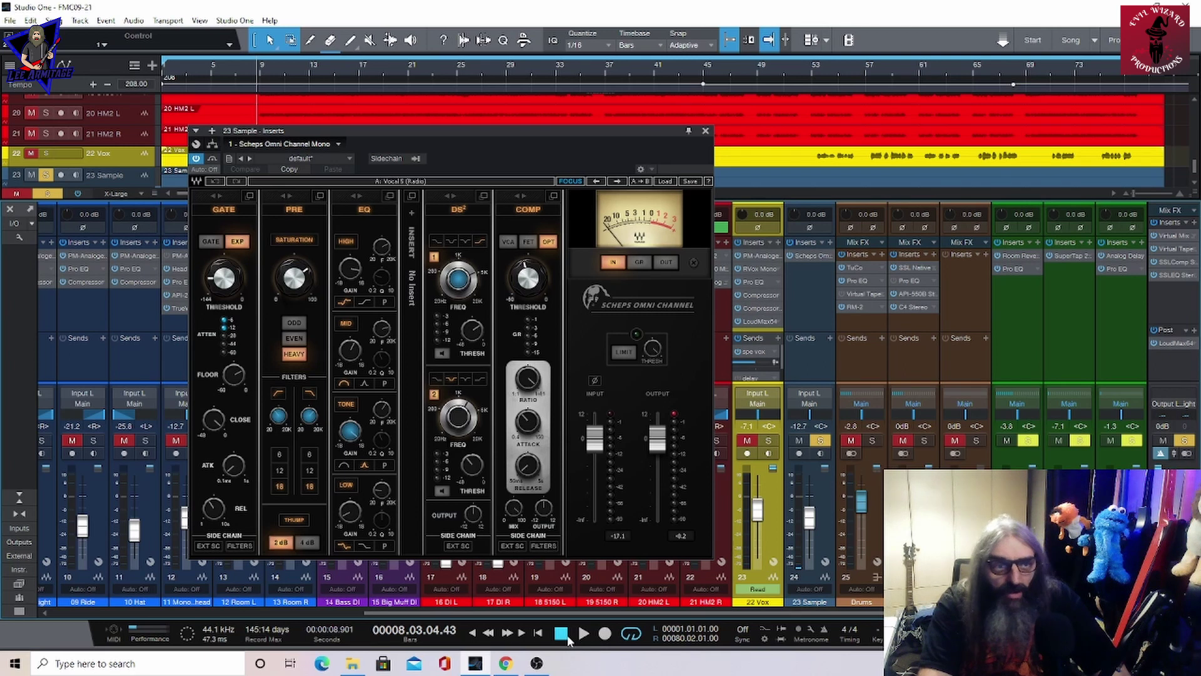
click(705, 130)
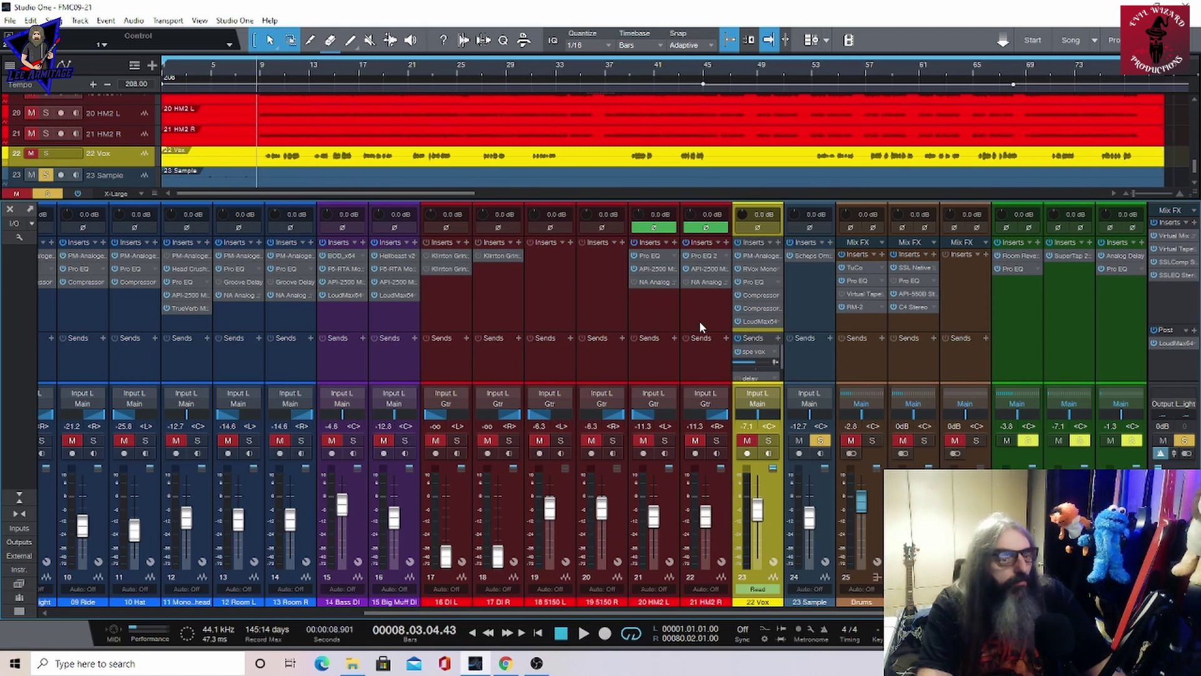
click(818, 441)
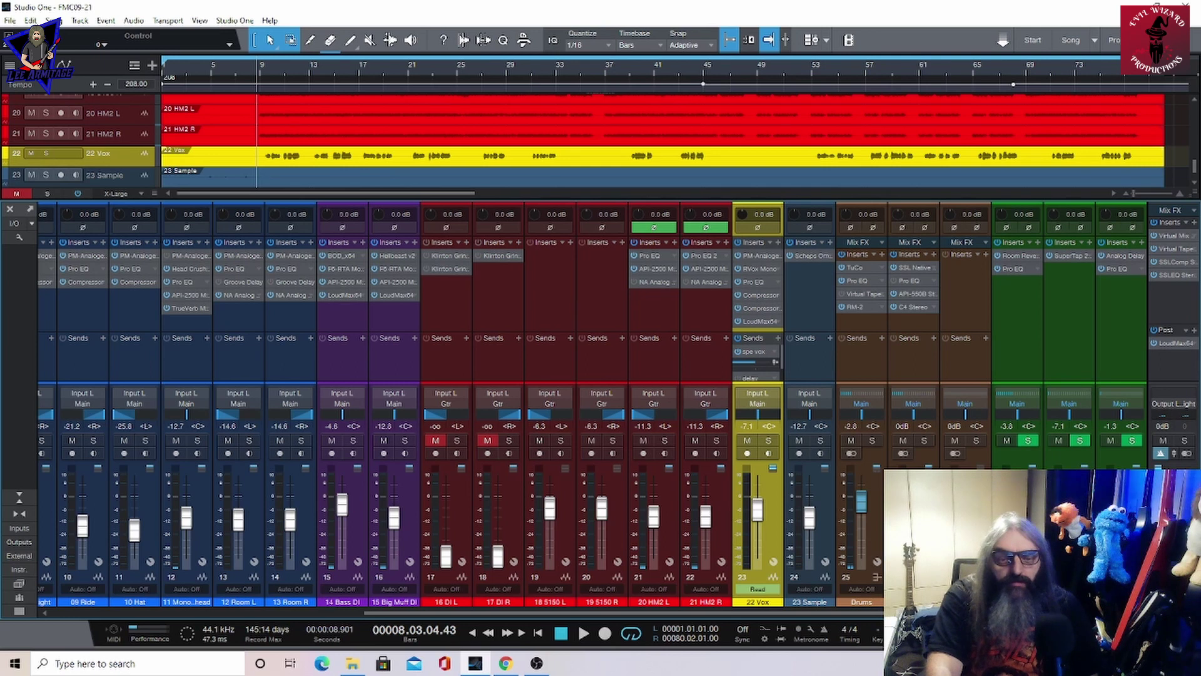
- Review the verb channel's Room Reverb and Pro EQ, the spe vox Analog Delay, and the delay channel's SuperTap 2-Taps
click(1018, 256)
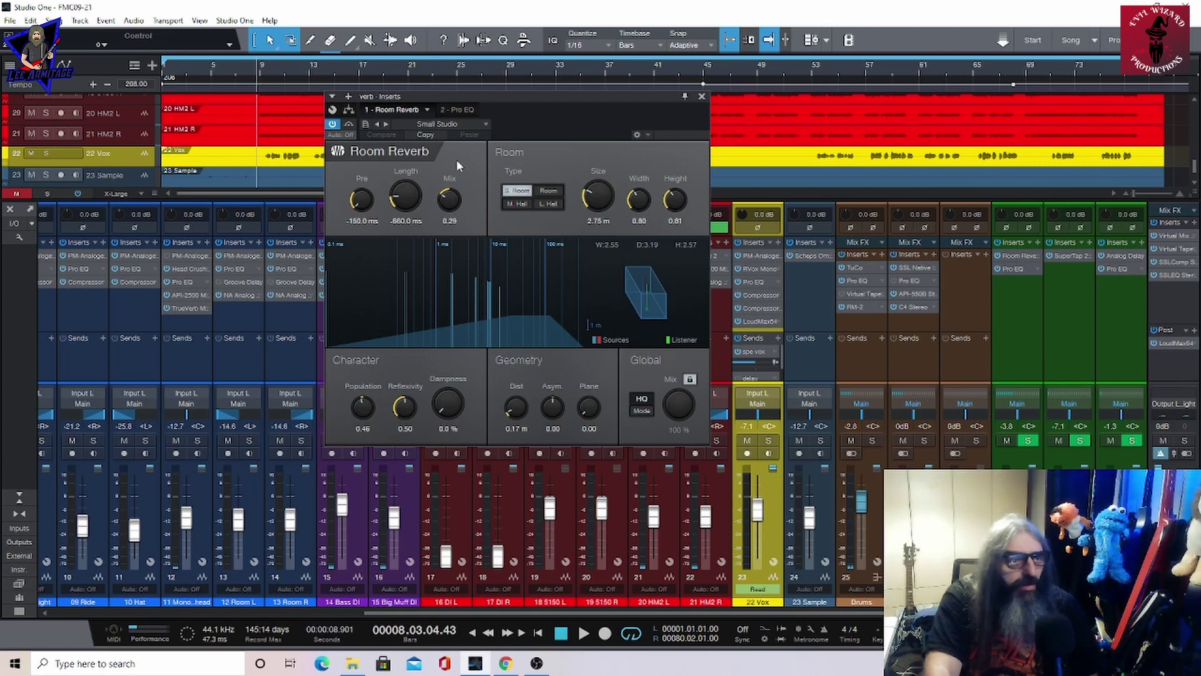
click(457, 110)
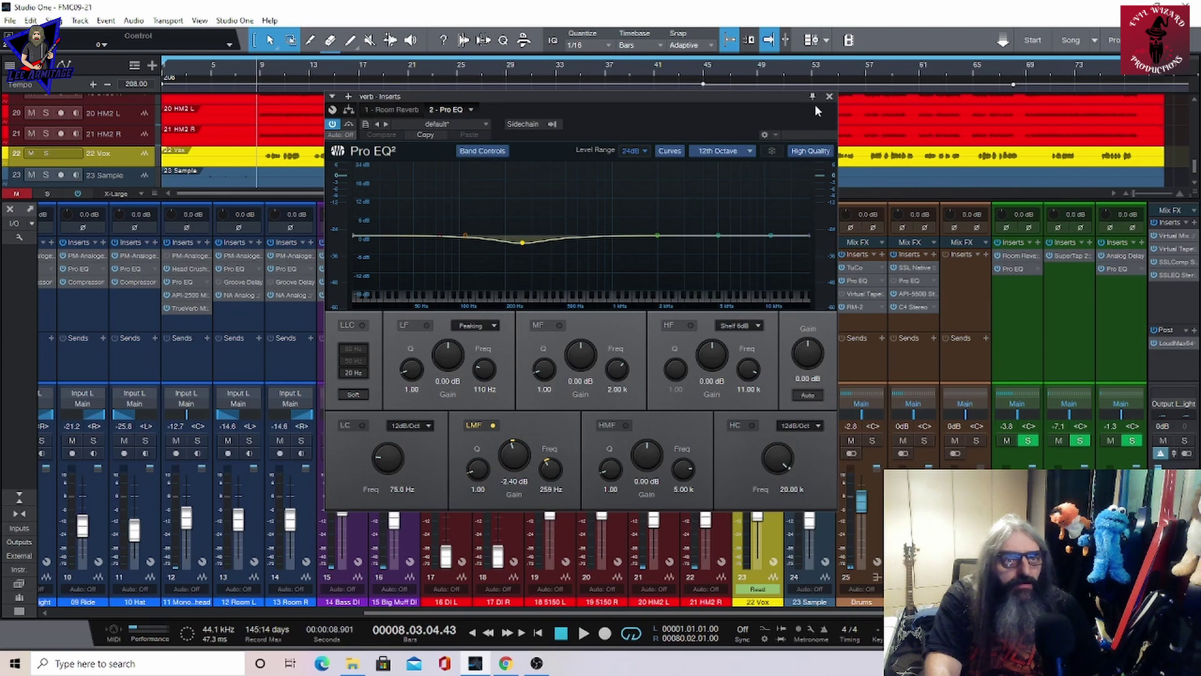
click(1117, 255)
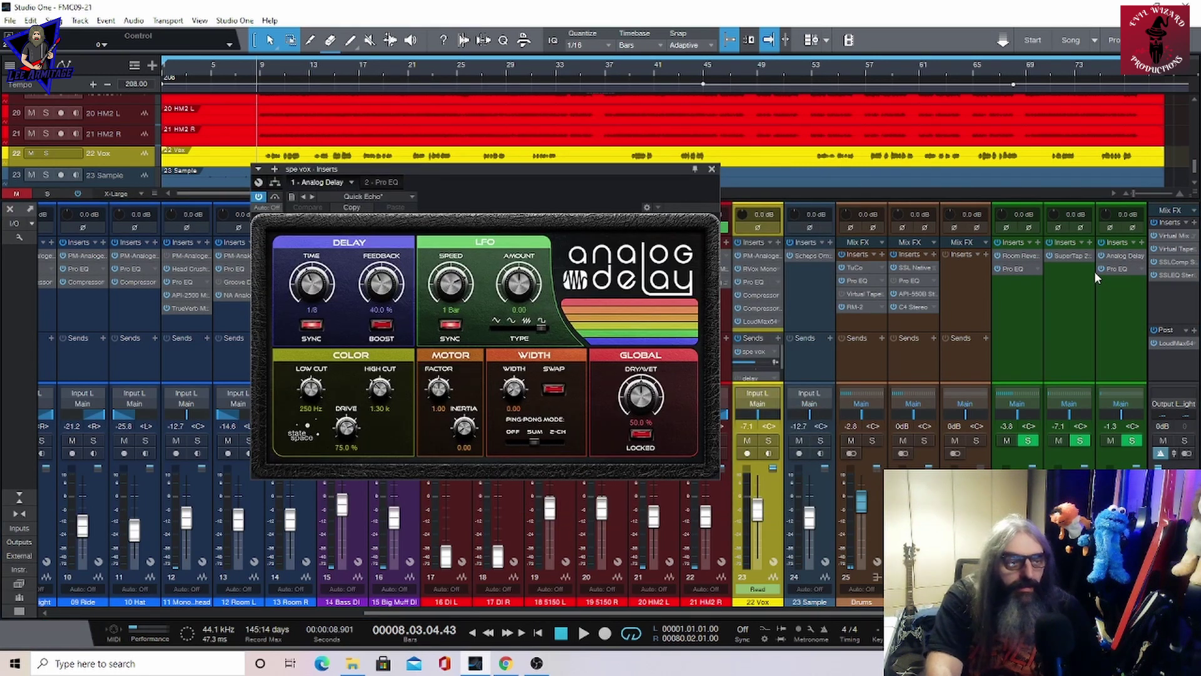
click(1068, 255)
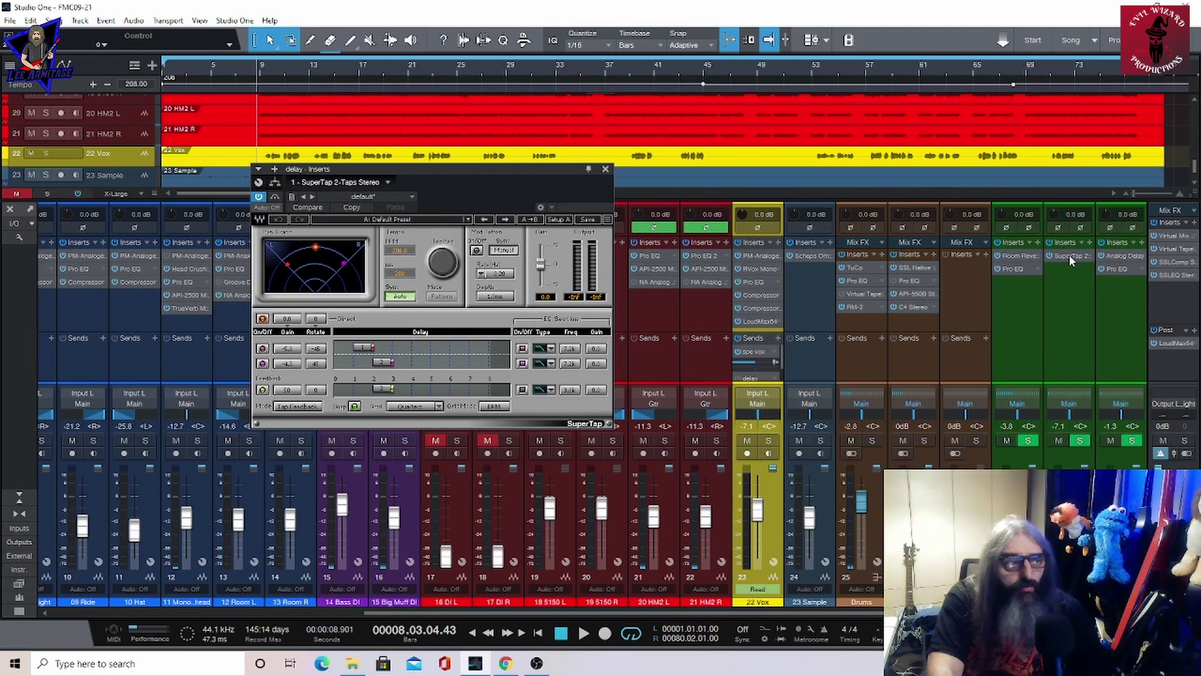
- Enlarge the 22 Vox track and display its Send Mute automation for the delay send, keeping the SuperTap window clear of it
drag(144, 166, 141, 186)
drag(516, 168, 493, 232)
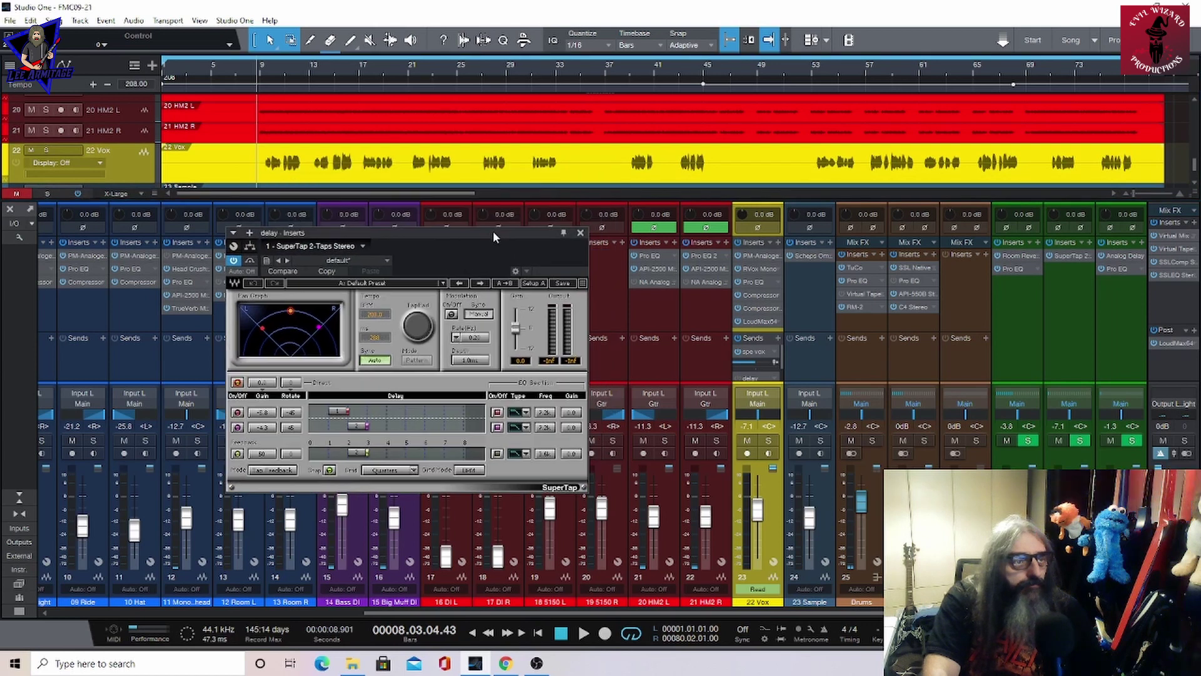
click(98, 163)
click(94, 216)
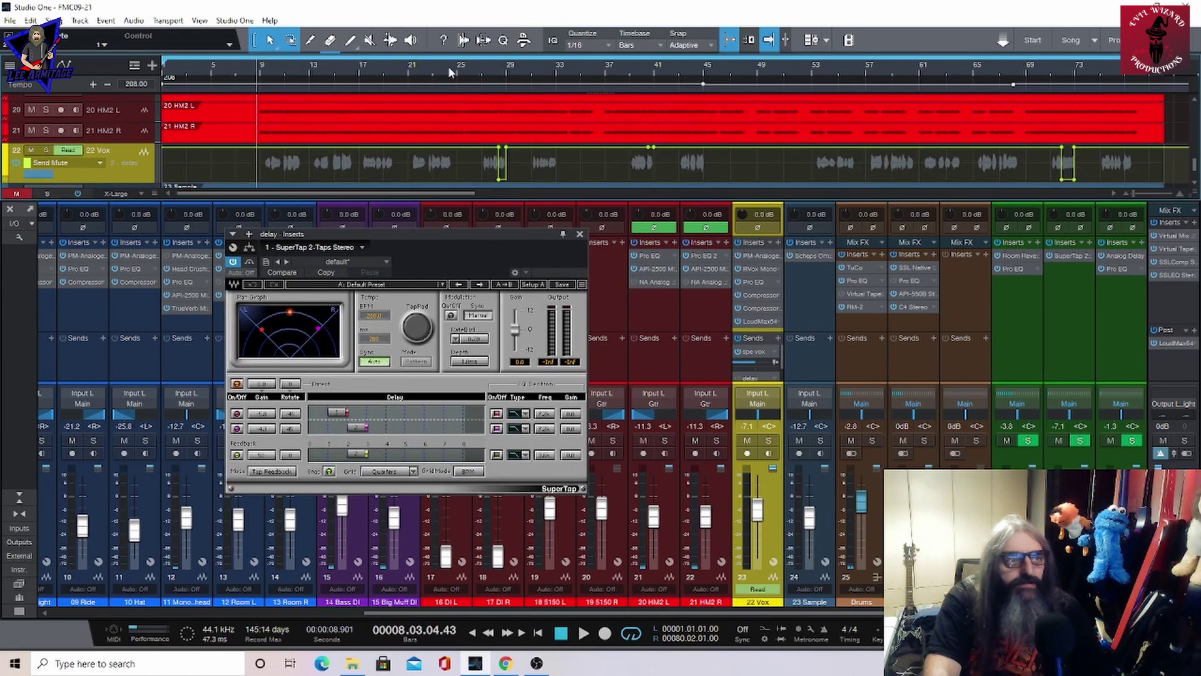
- Solo the 22 Vox track and play the automated delay throw from bar 28
click(496, 67)
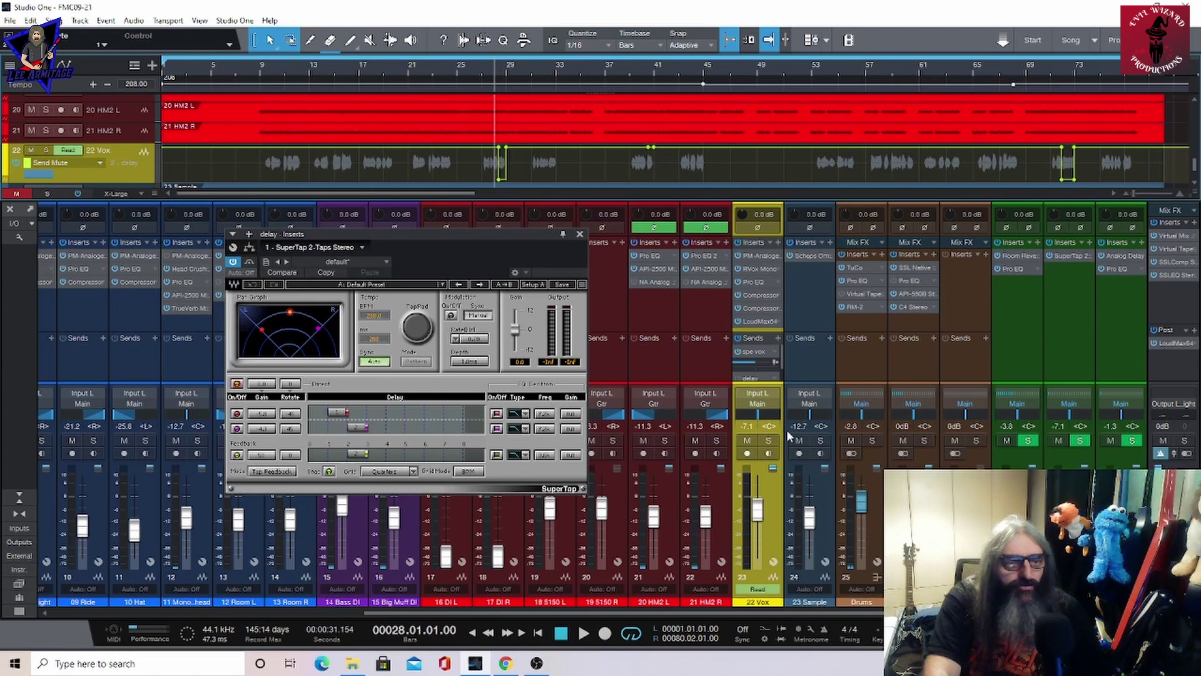
click(769, 441)
click(586, 633)
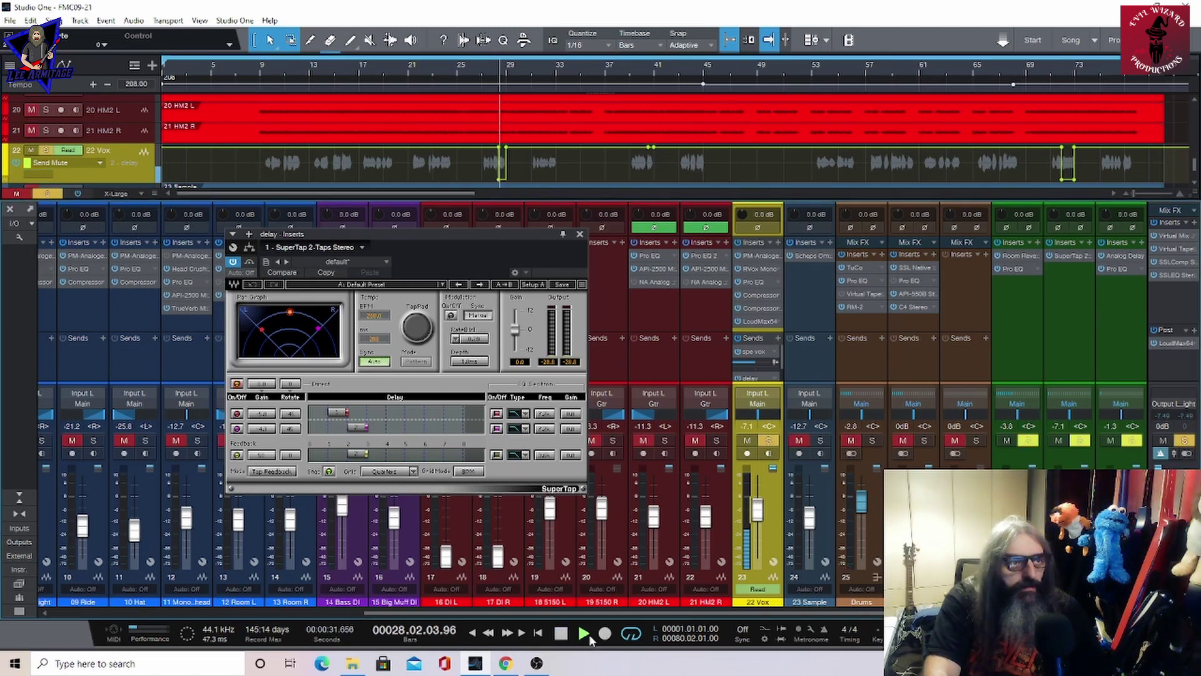
key(space)
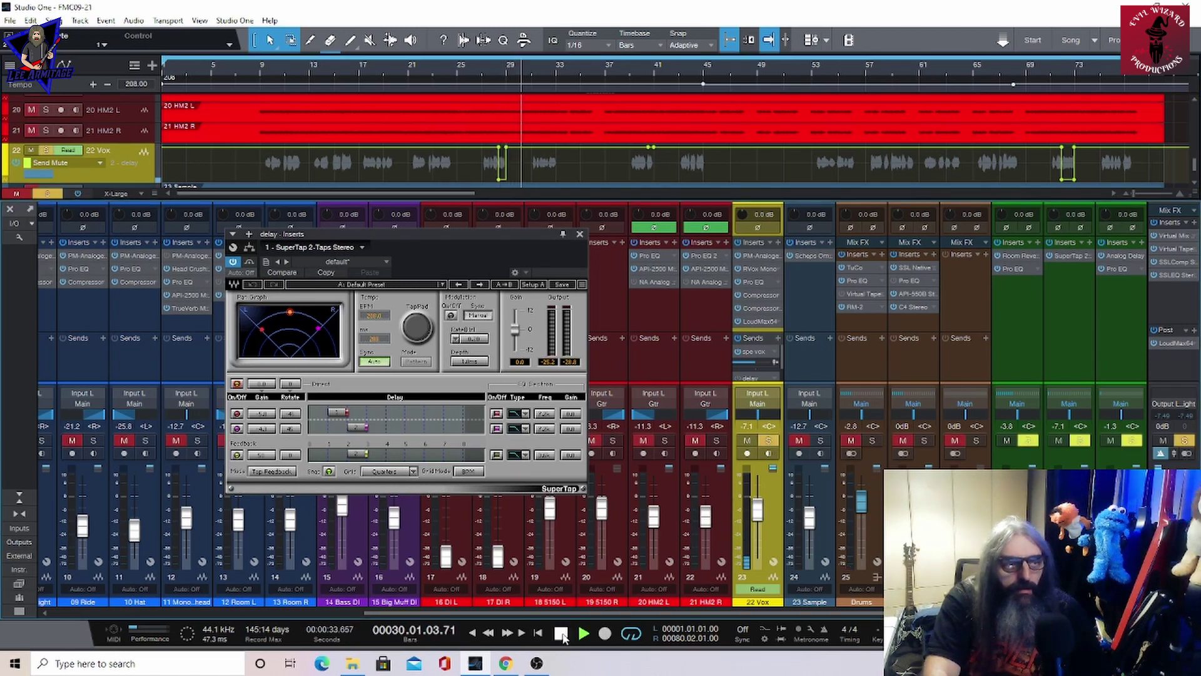
- Play the vocal delay throw from bar 71, close the SuperTap plug-in, and unsolo the 22 Vox track
click(1054, 74)
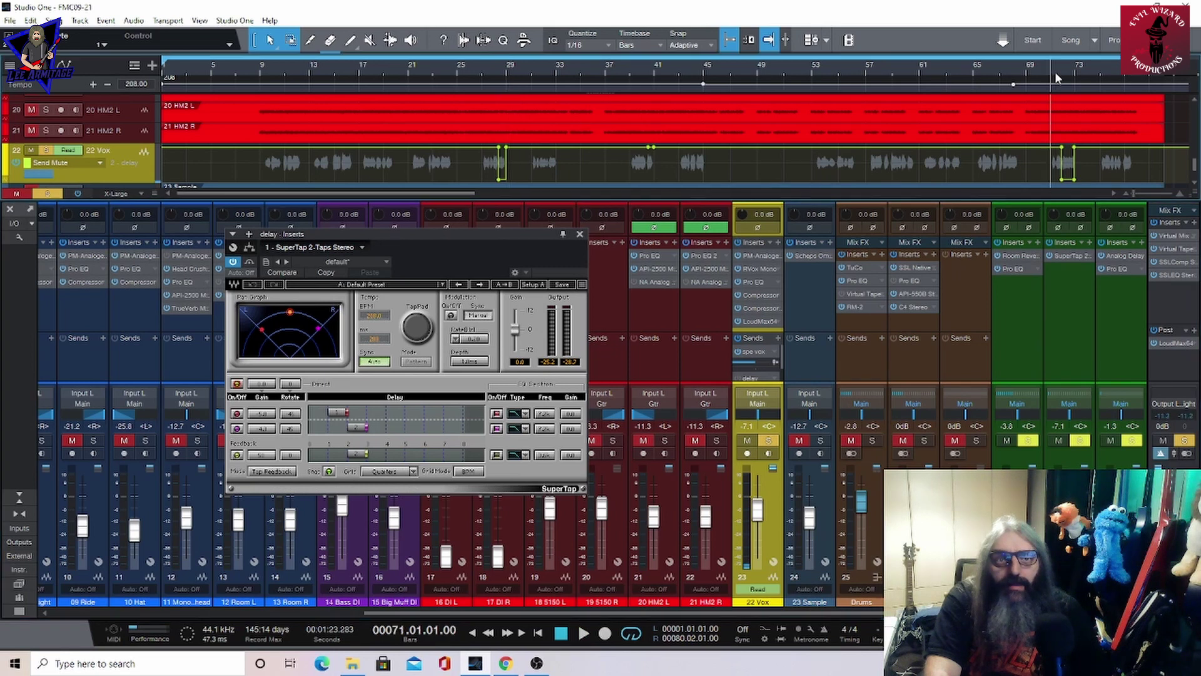
click(583, 633)
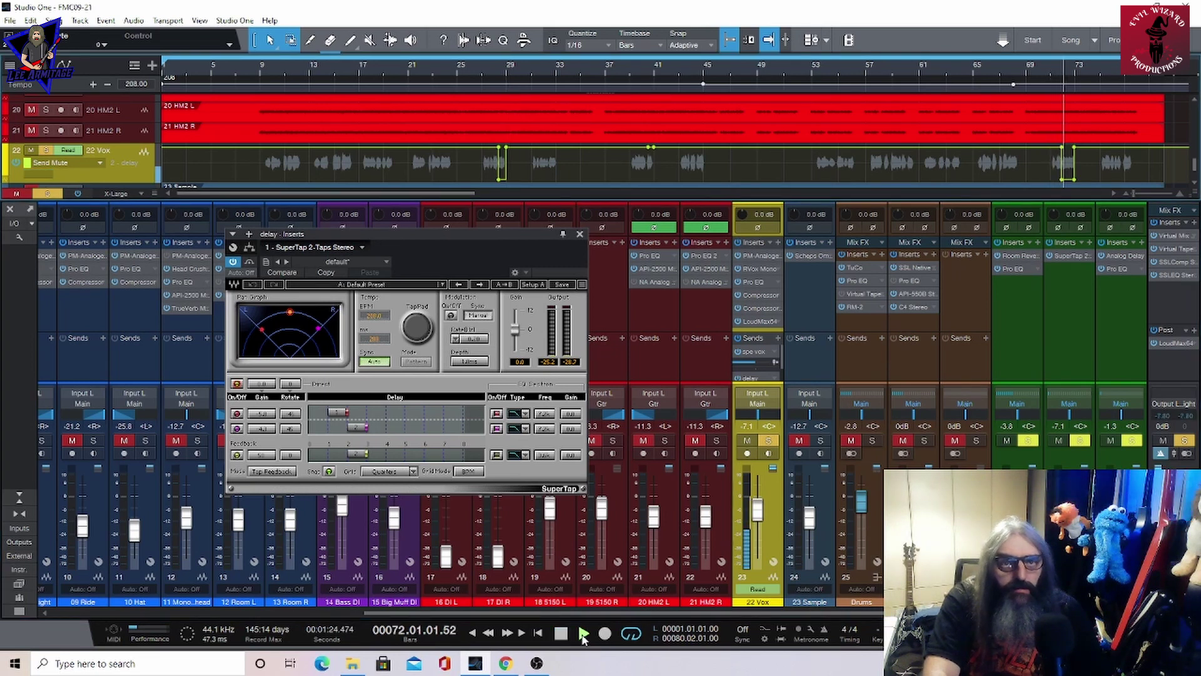
key(space)
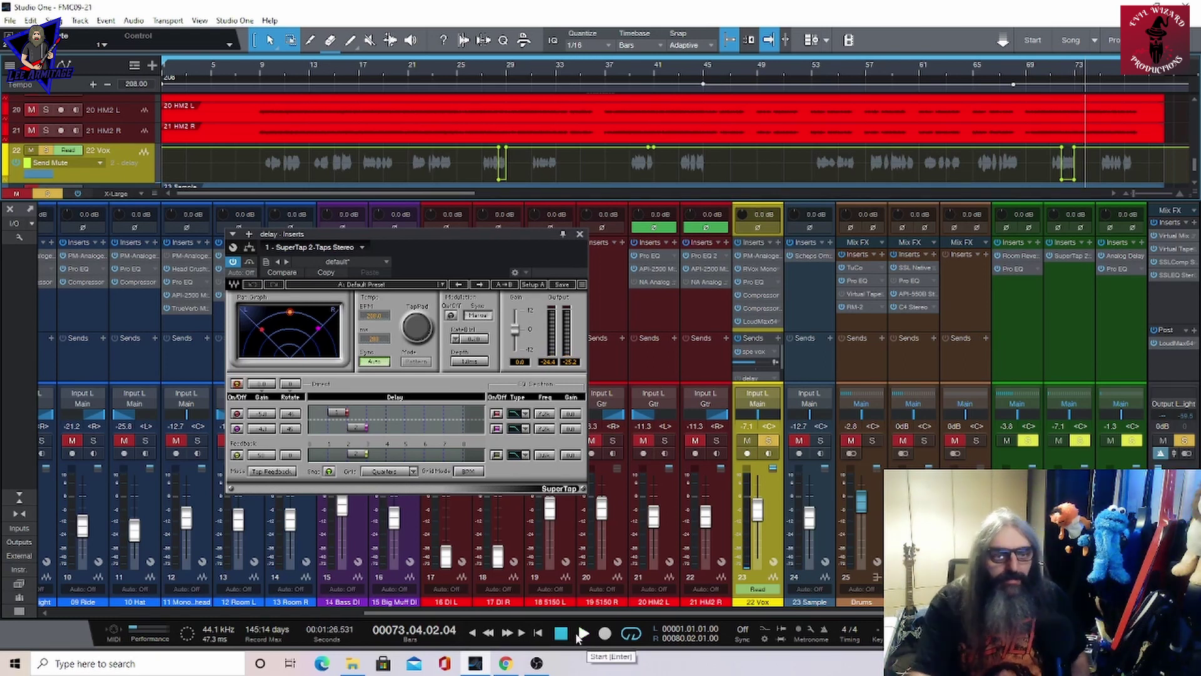
click(580, 235)
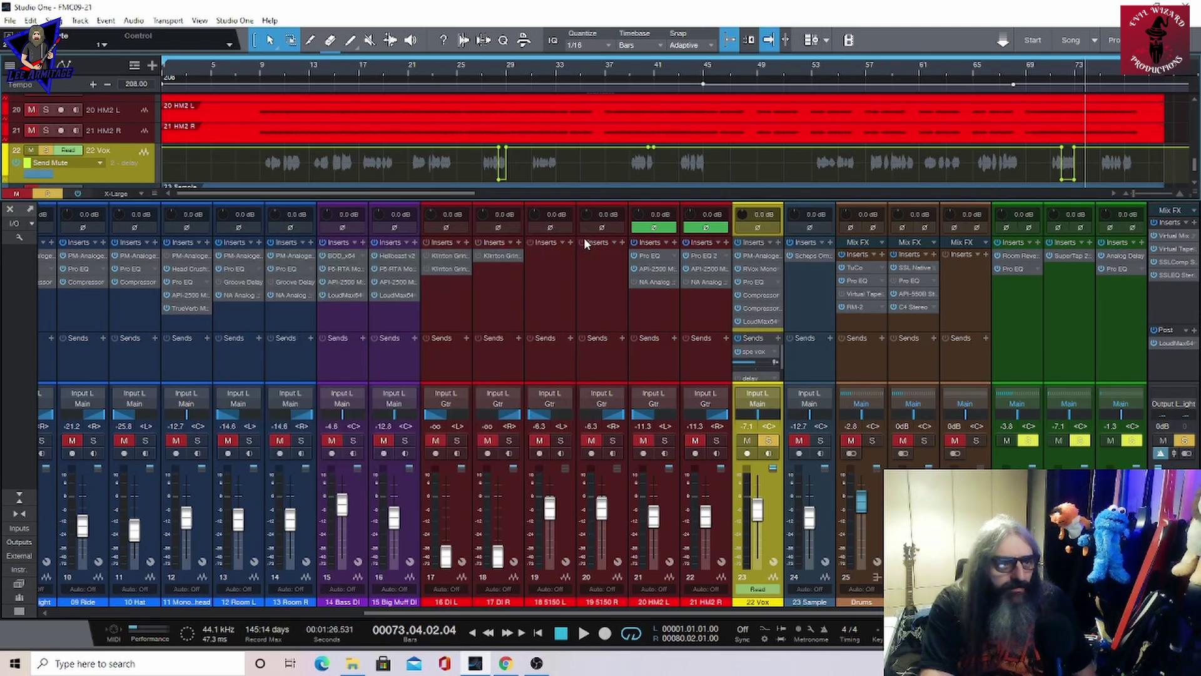
click(769, 441)
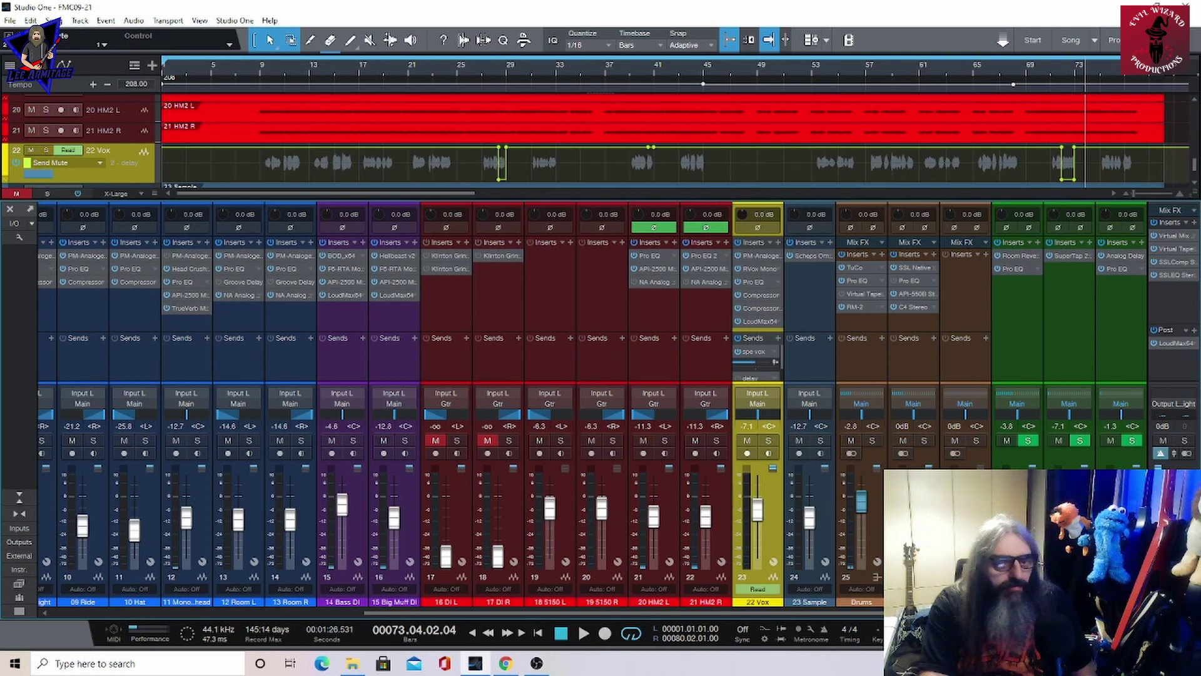
- Select the 02 Snare Samp track and display its volume automation in the arrangement
click(310, 612)
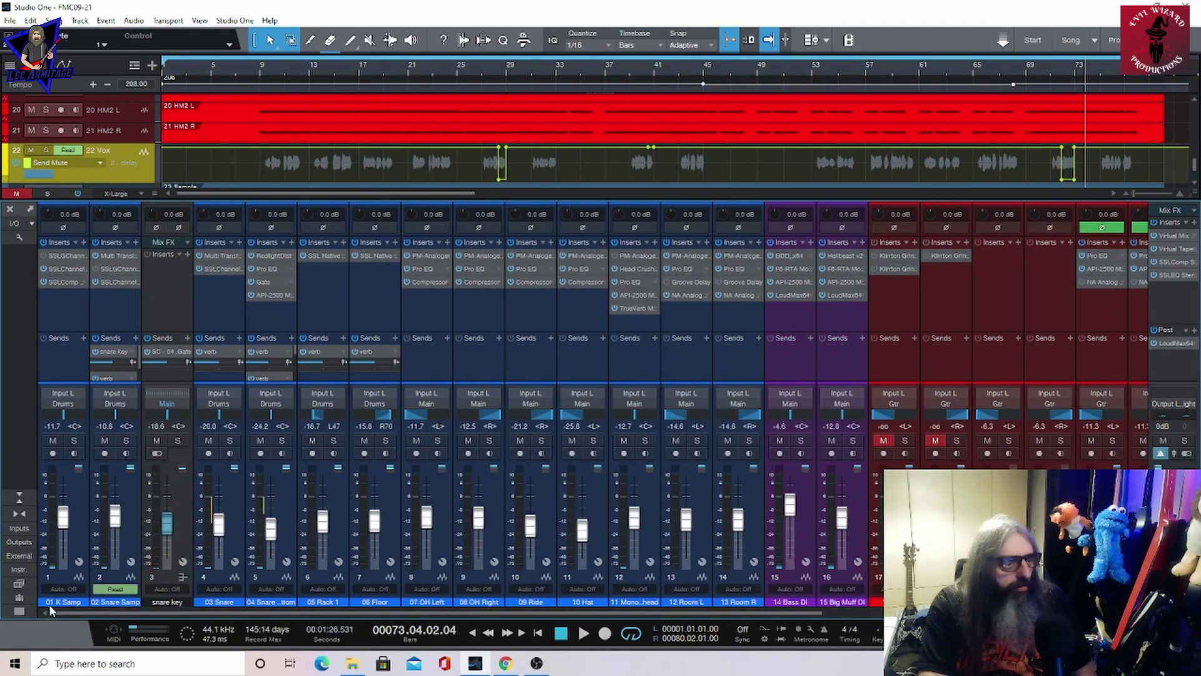
click(130, 508)
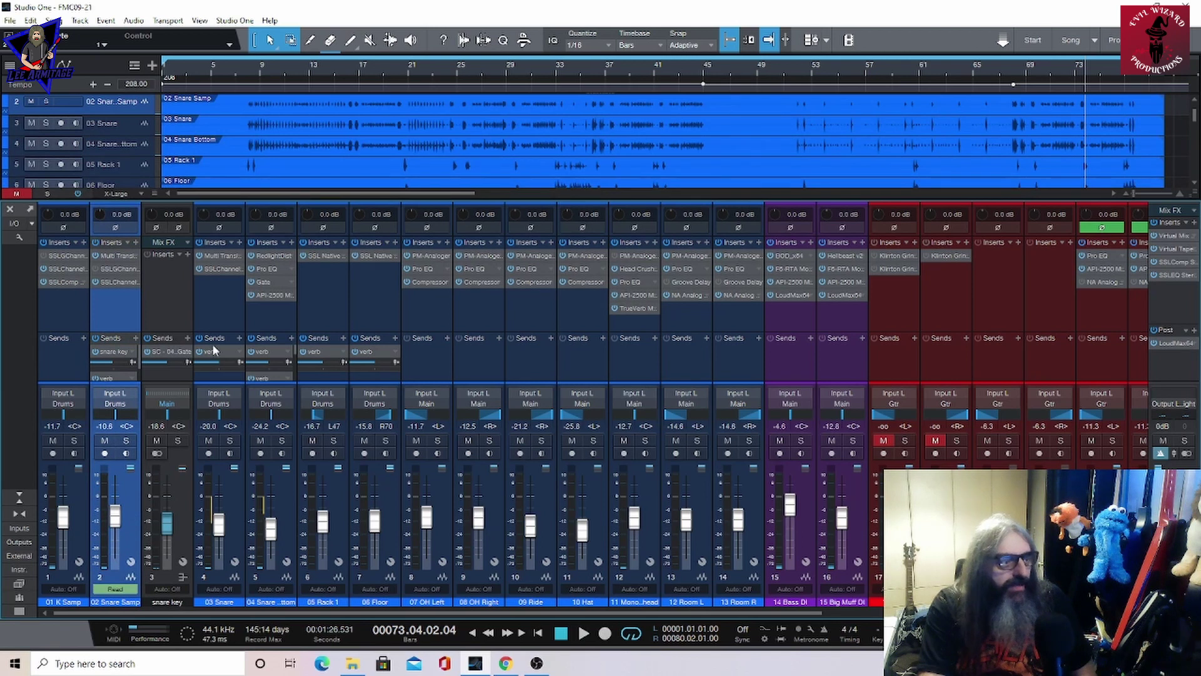
key(a)
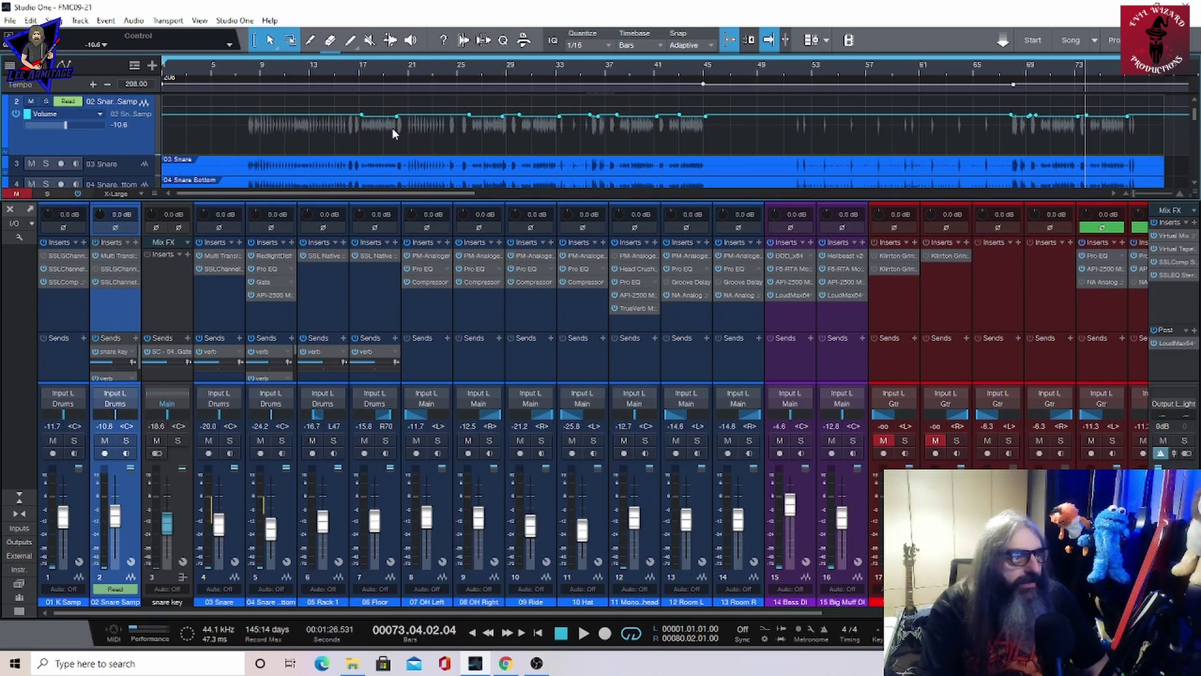
- Solo the 02 Snare Samp track, play its volume automation twice from bar 16, and unsolo it
click(343, 69)
key(s)
key(space)
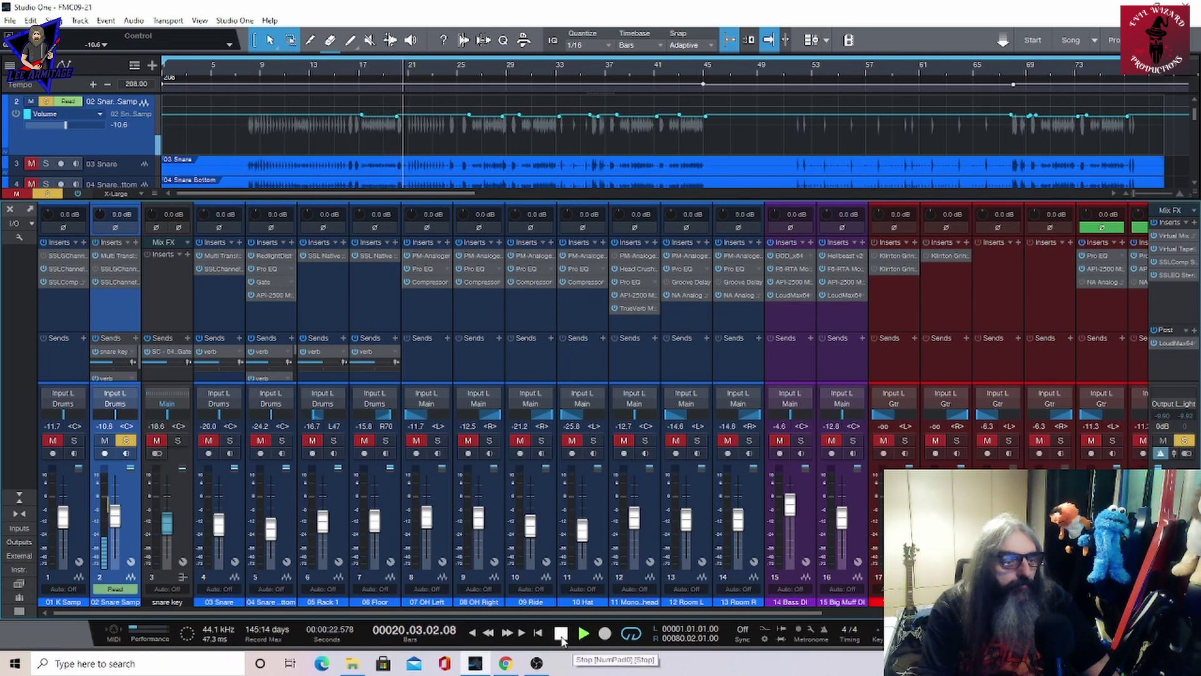
click(561, 634)
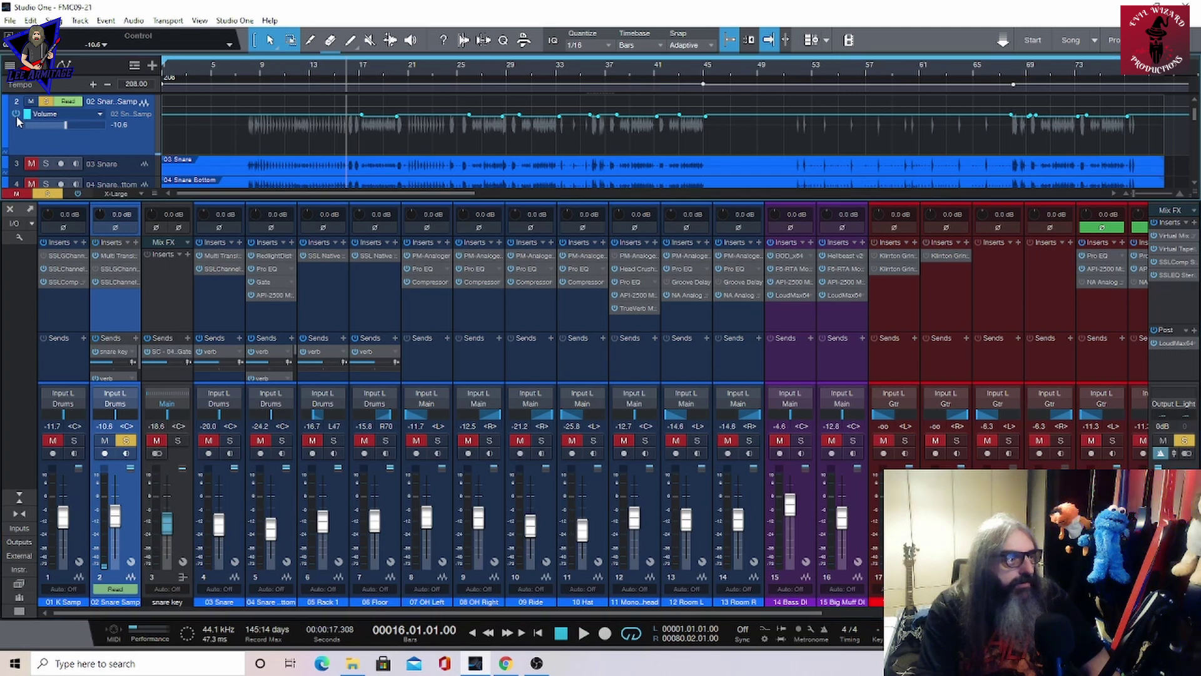
click(584, 633)
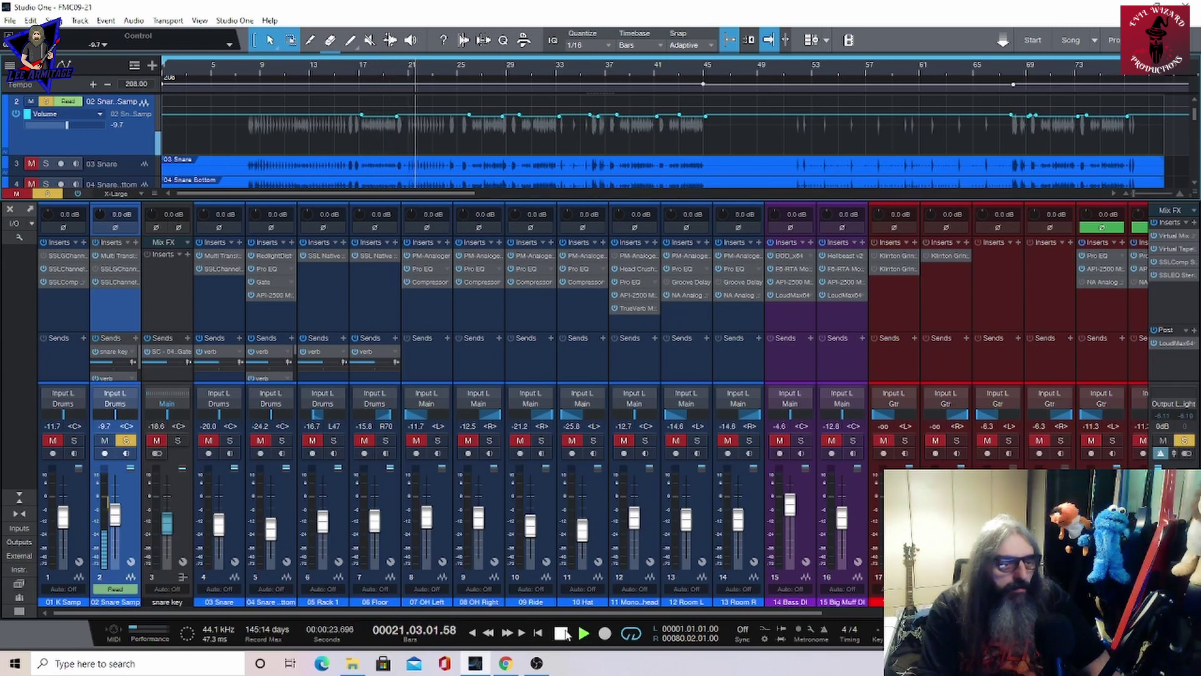
click(562, 633)
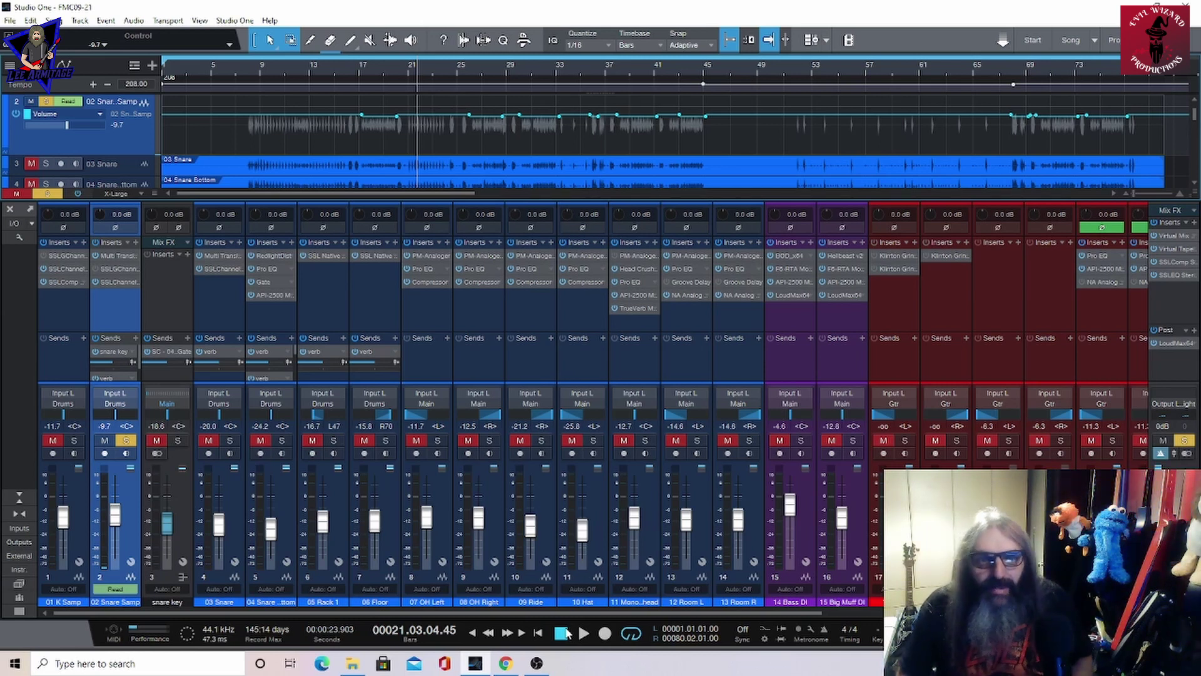
key(s)
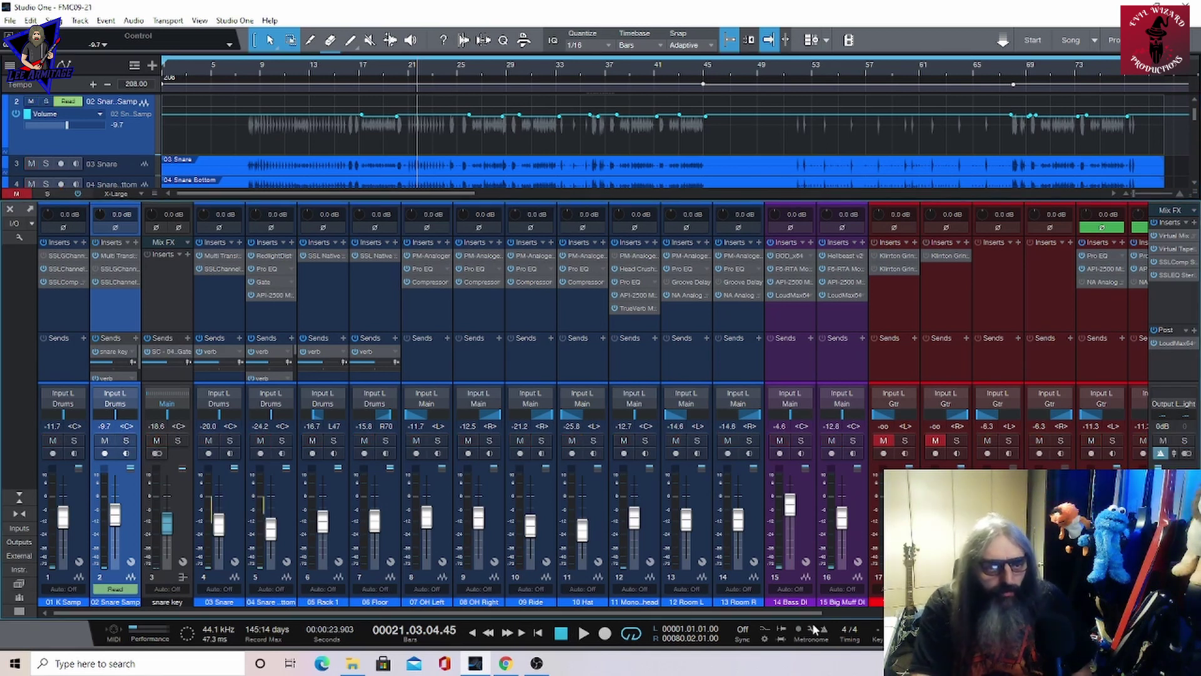
- Review the Virtual Mix Rack, Virtual Tape Machines and SSLComp Stereo inserts on the Main output
click(1182, 236)
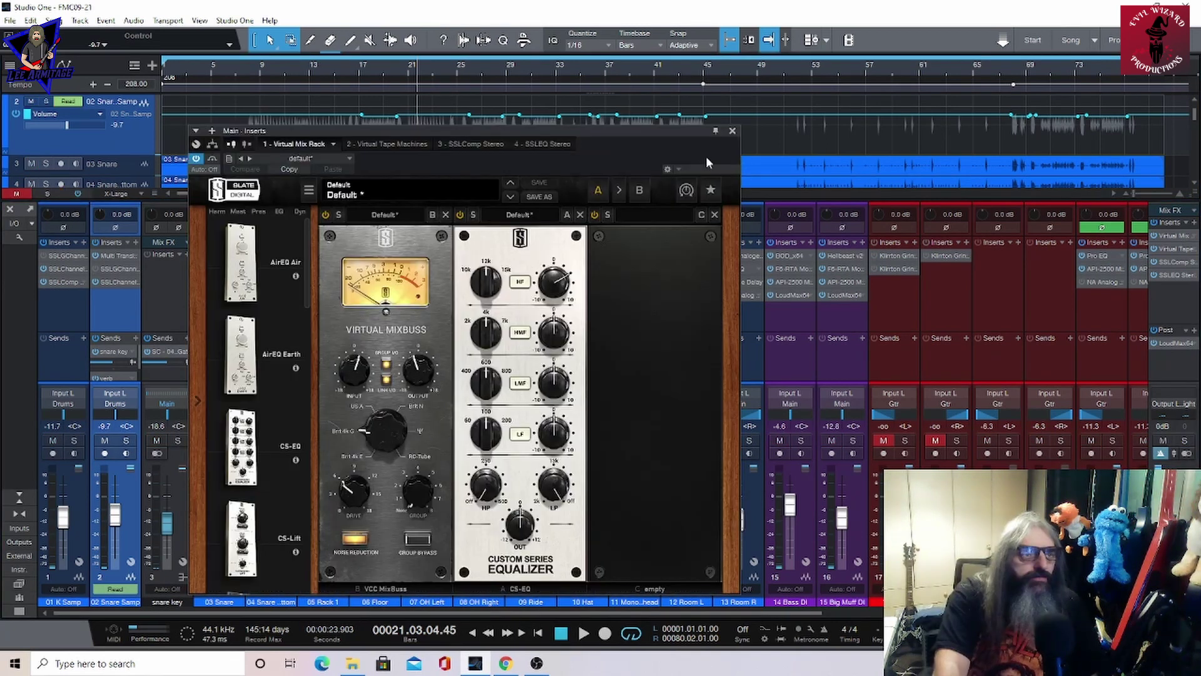
drag(655, 133, 626, 117)
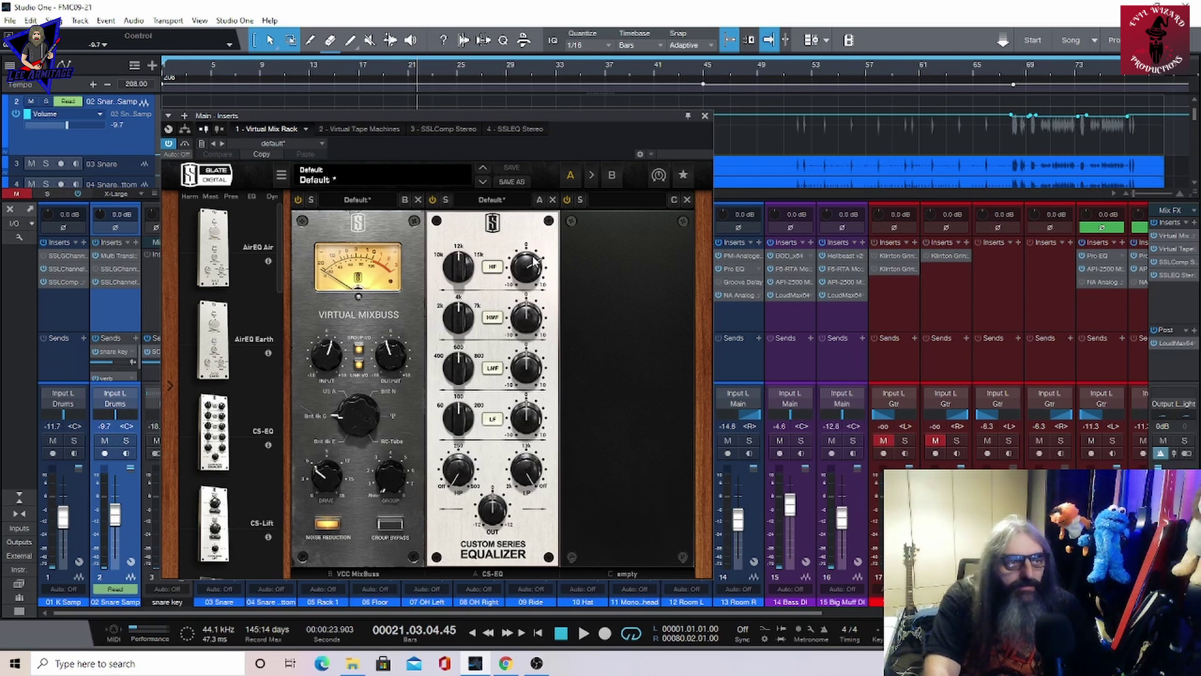
mouse_move(536, 289)
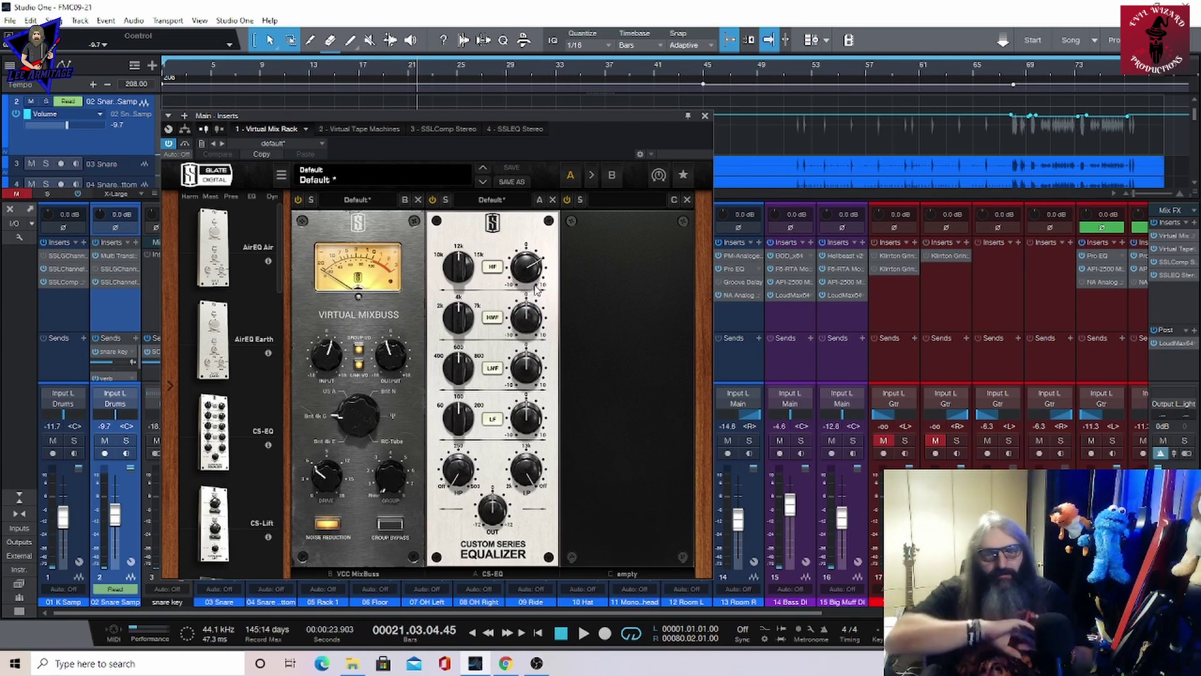
click(354, 129)
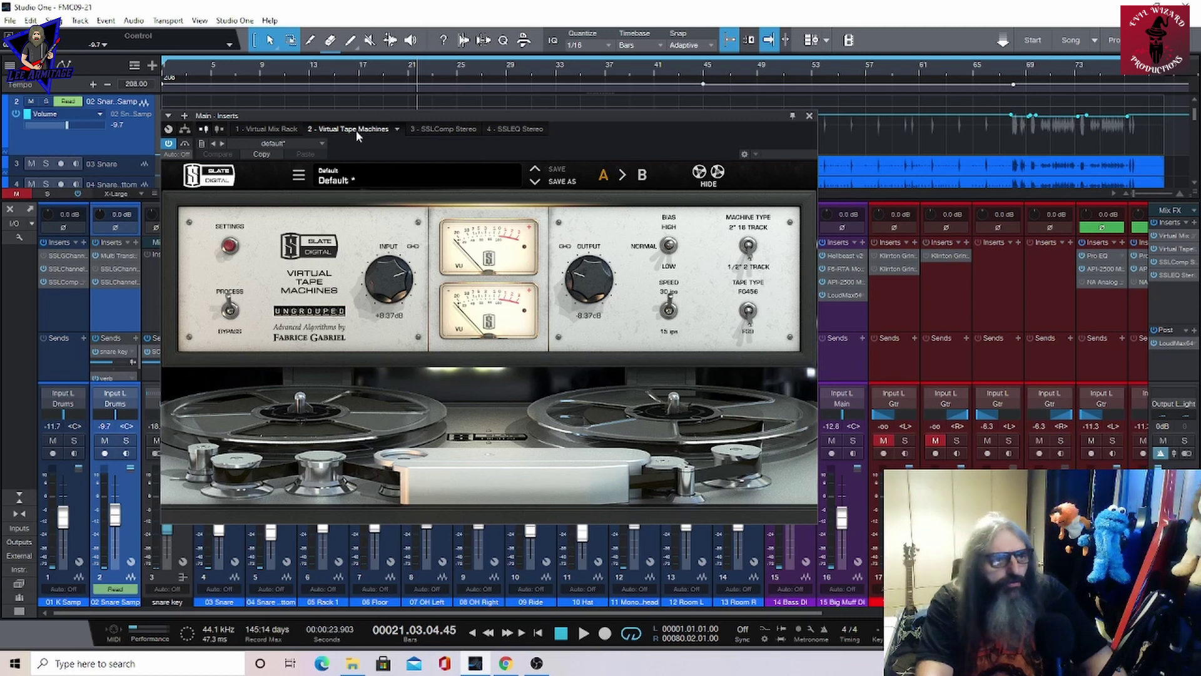
click(448, 128)
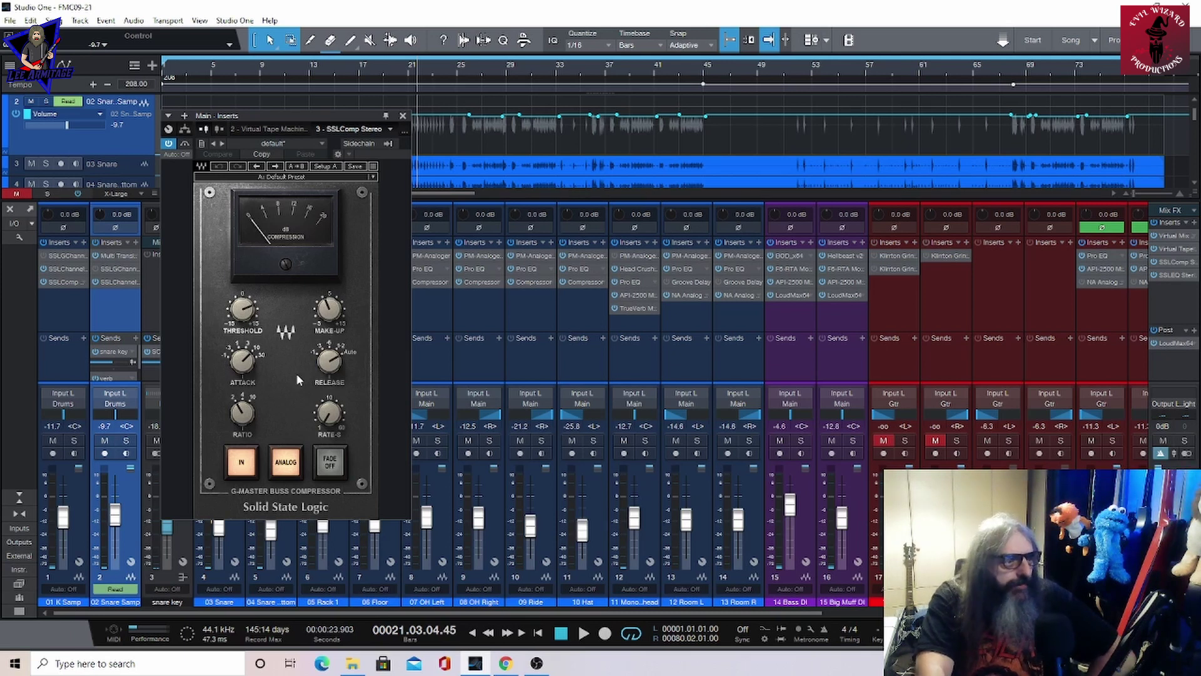
- Review the SSLComp Stereo settings on the Main output and play the song through it from bar 21
mouse_move(245, 368)
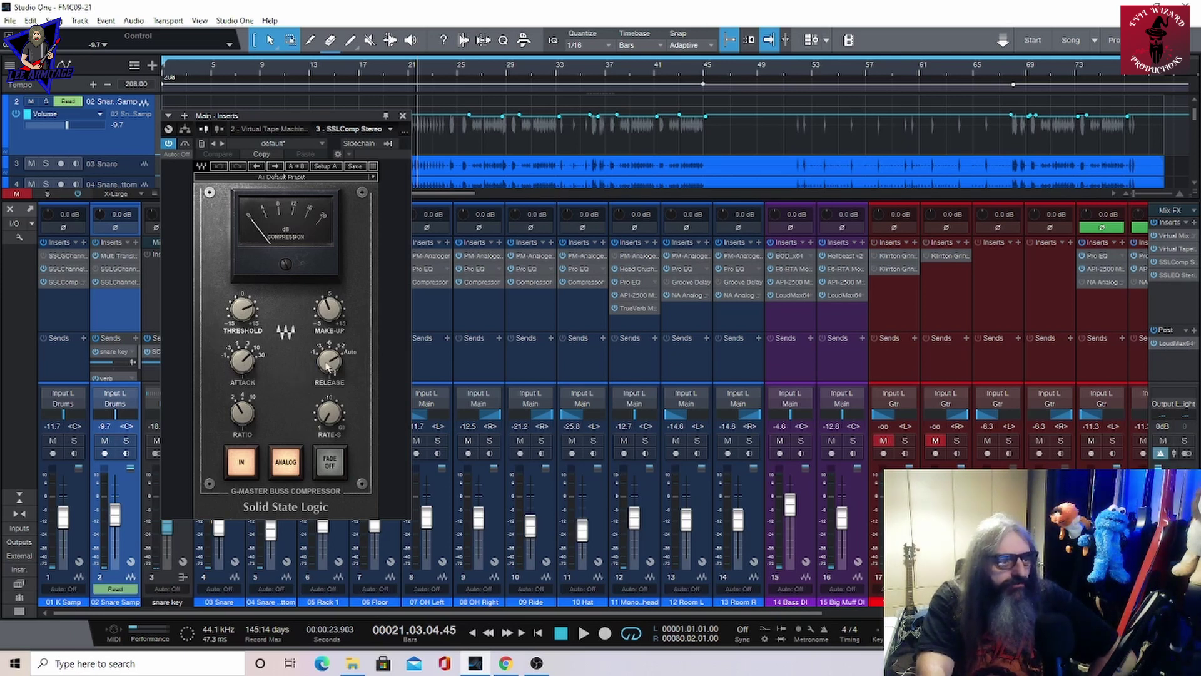
mouse_move(330, 309)
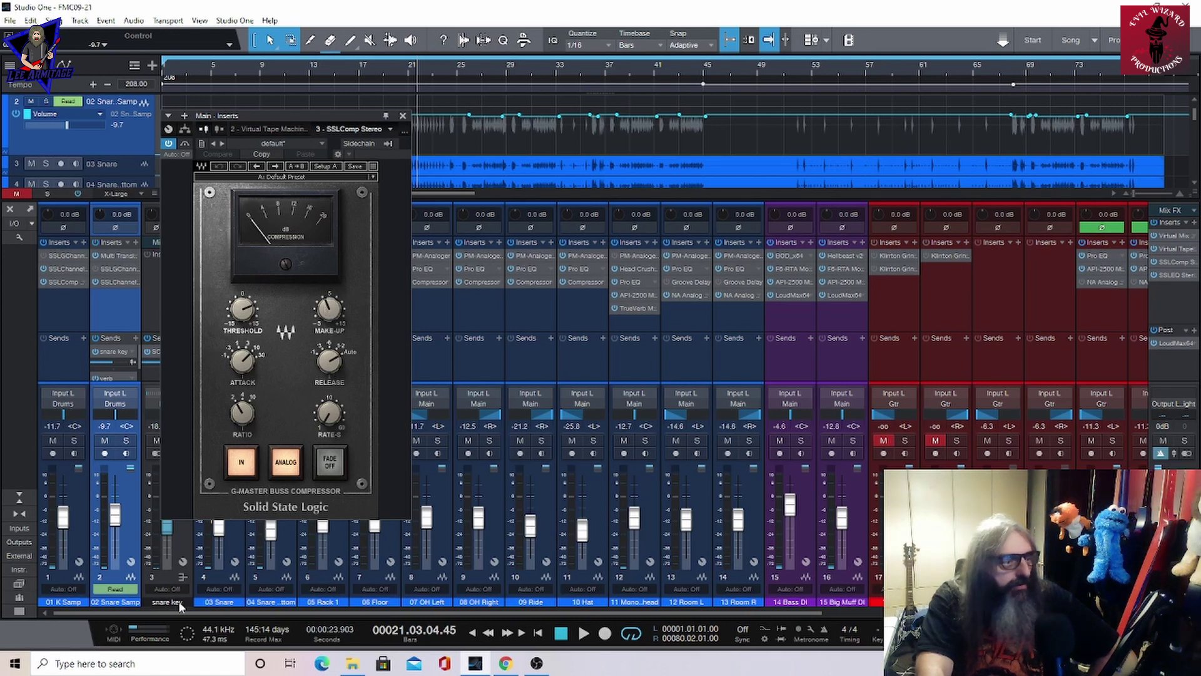
click(581, 633)
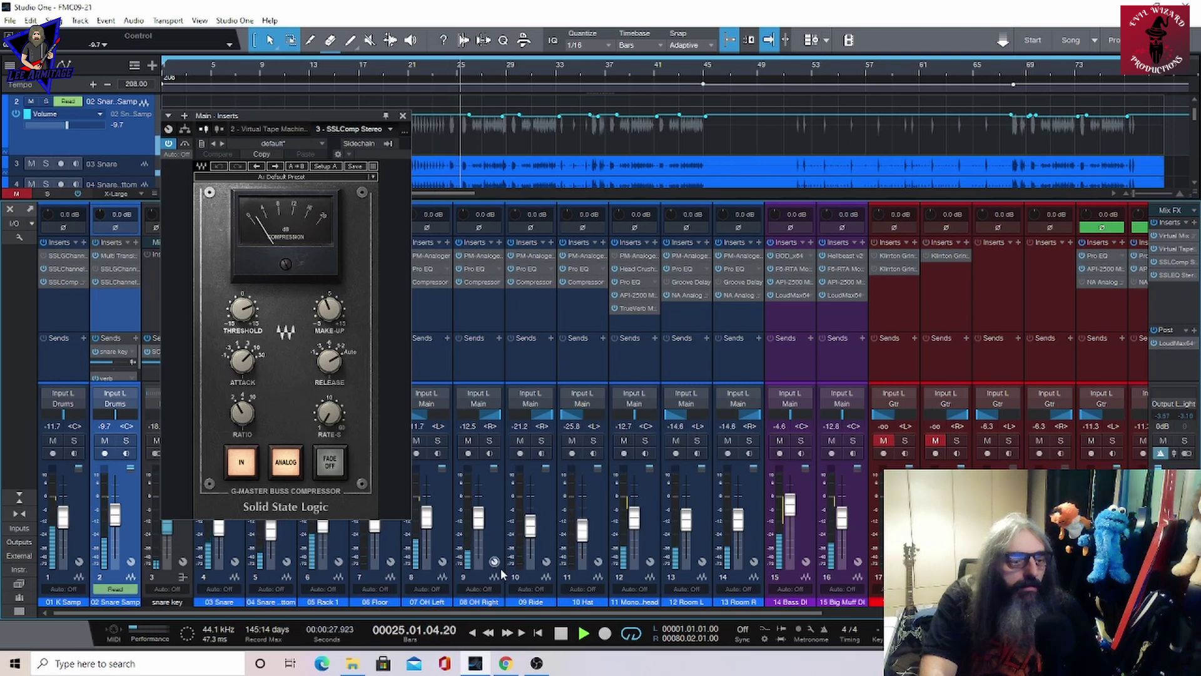
click(561, 634)
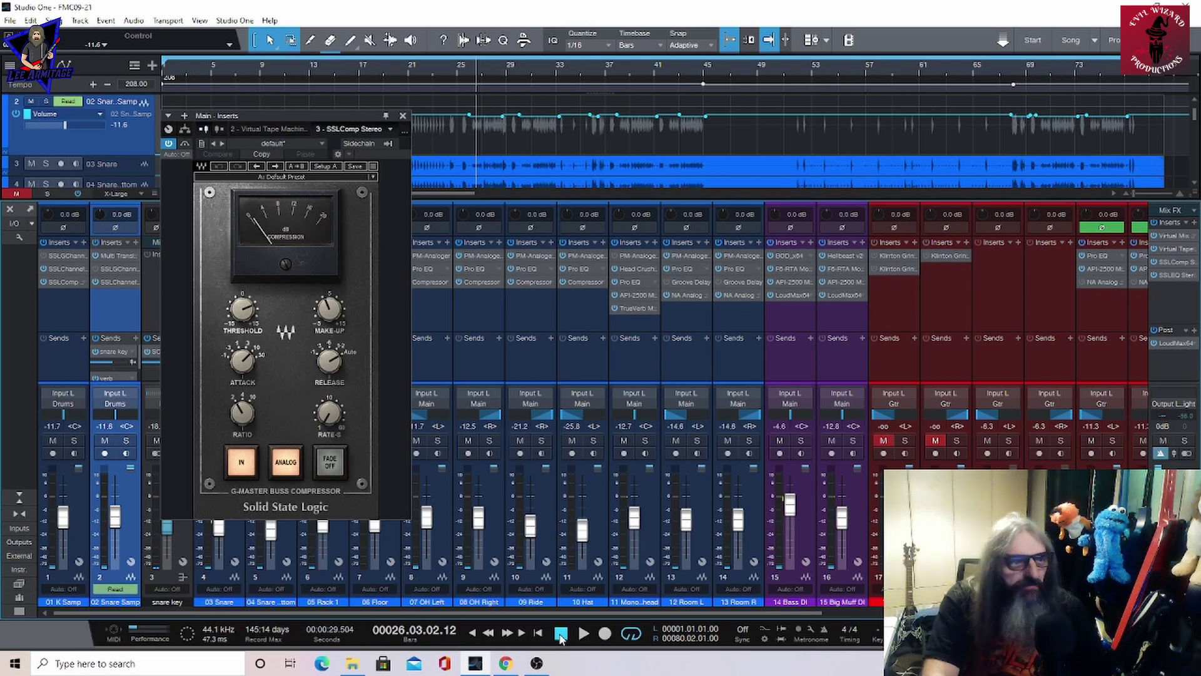
- Review the band settings of the SSLEQ Stereo insert and open the post-fader LoudMax64 limiter on the Main output
click(404, 130)
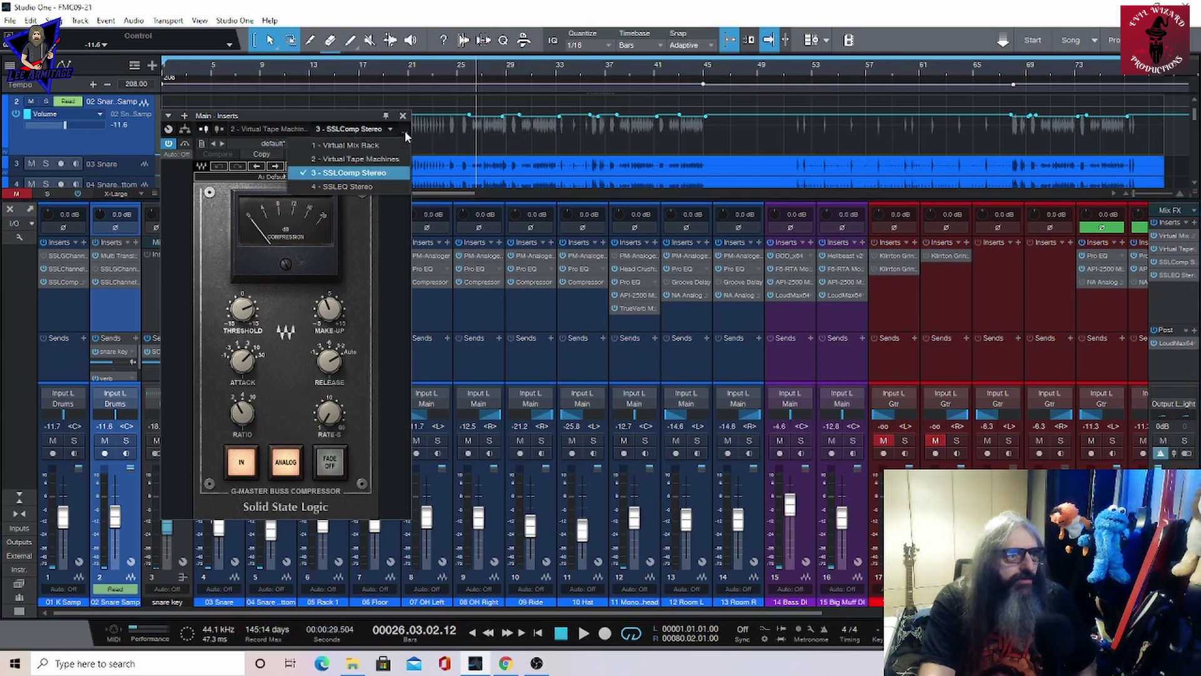
click(348, 187)
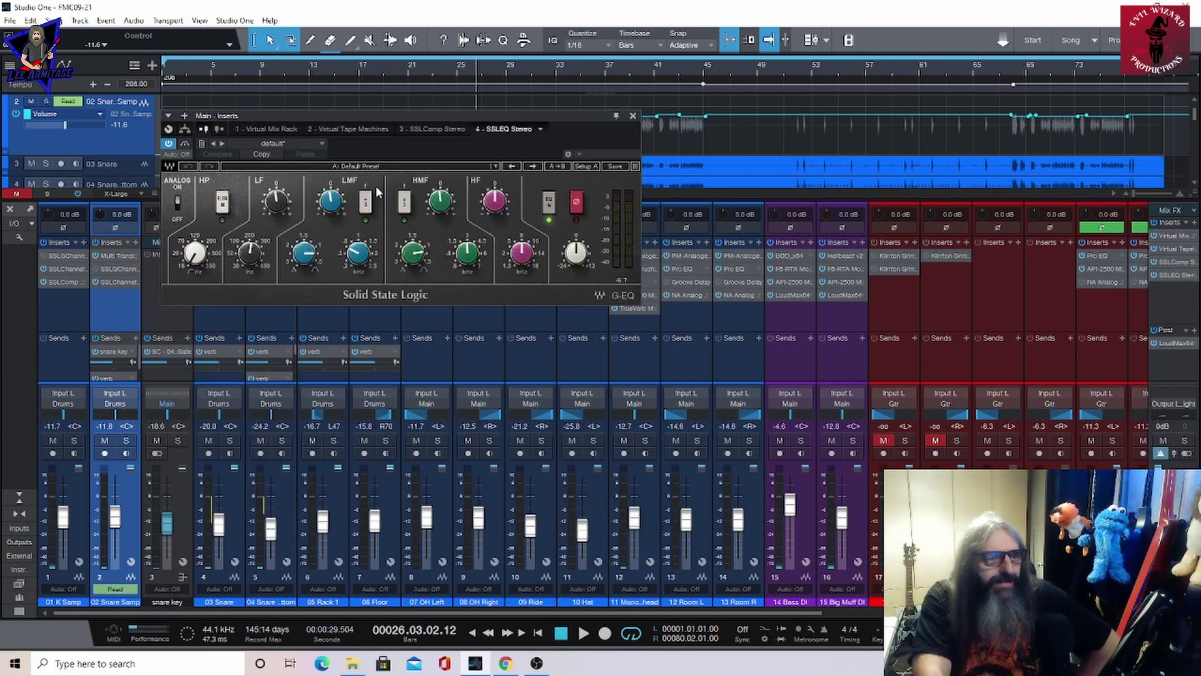
mouse_move(281, 220)
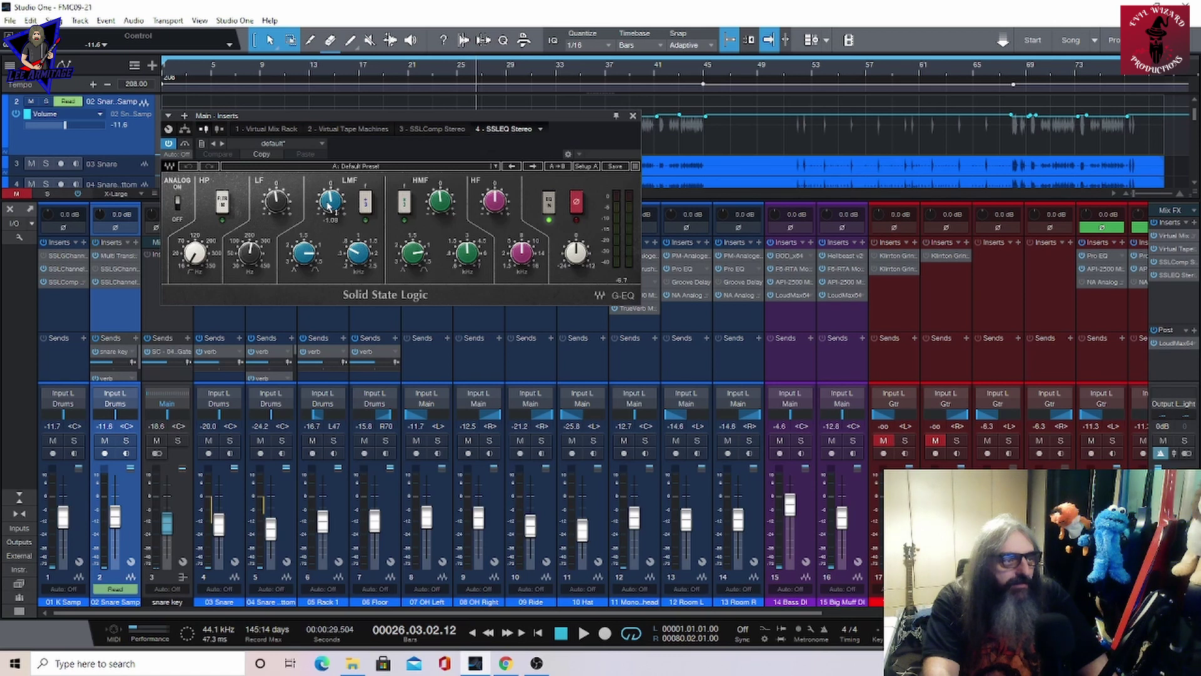
mouse_move(329, 207)
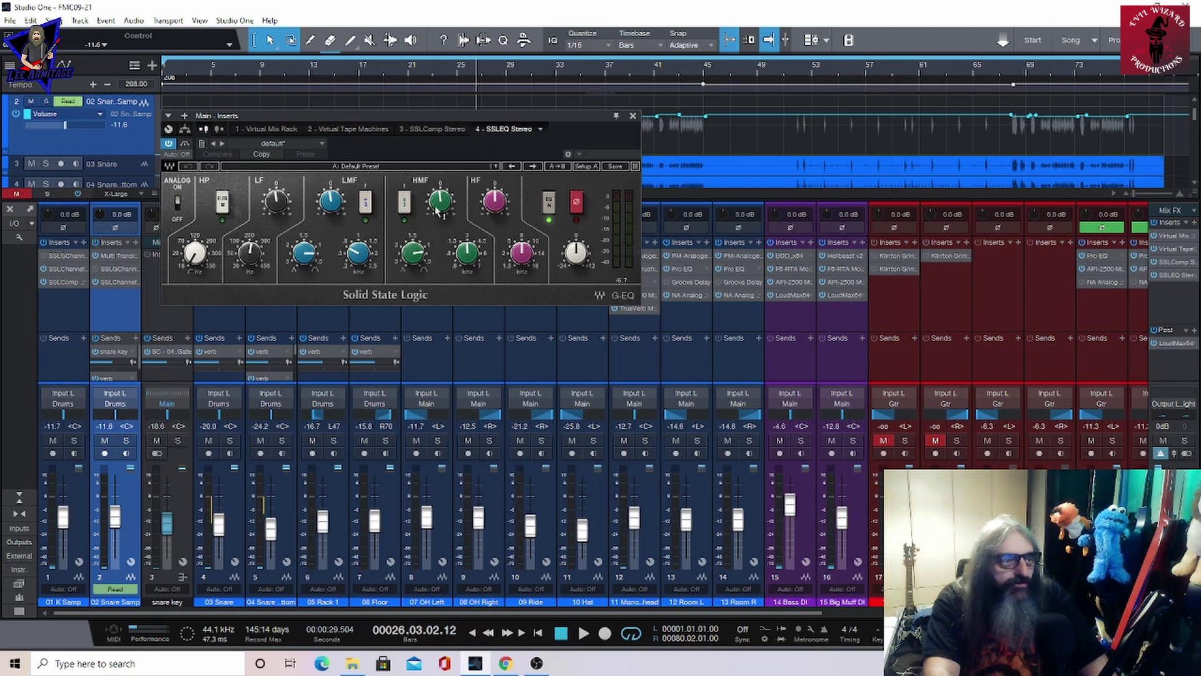
mouse_move(465, 255)
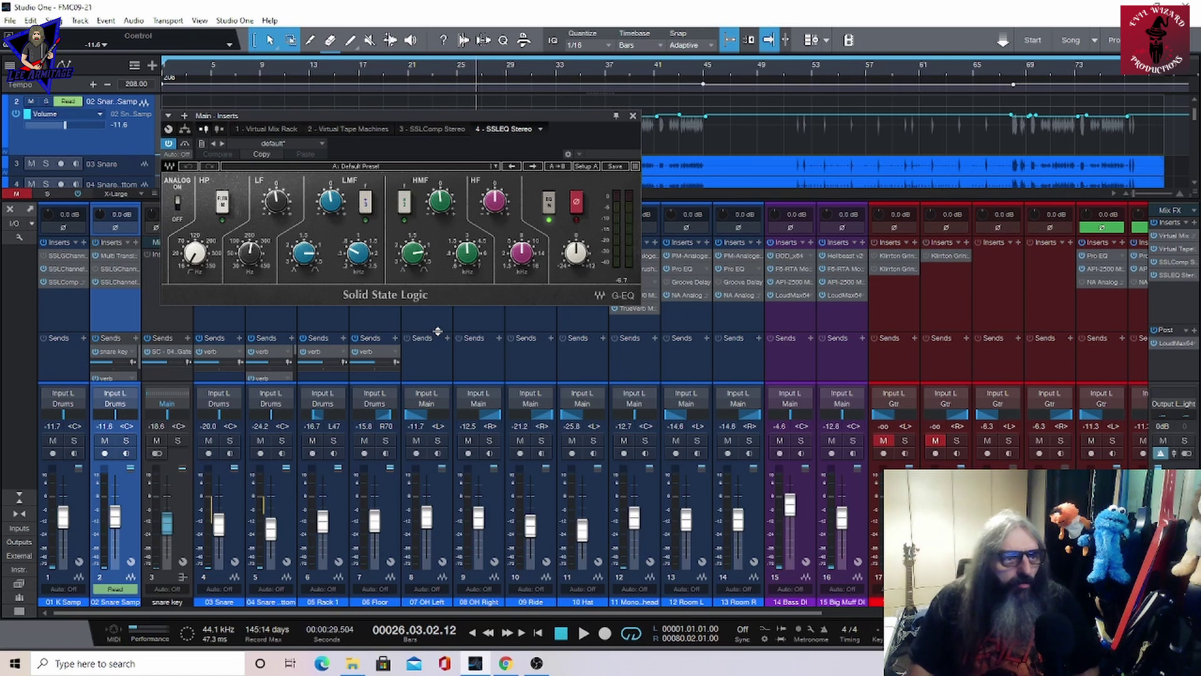
click(1172, 352)
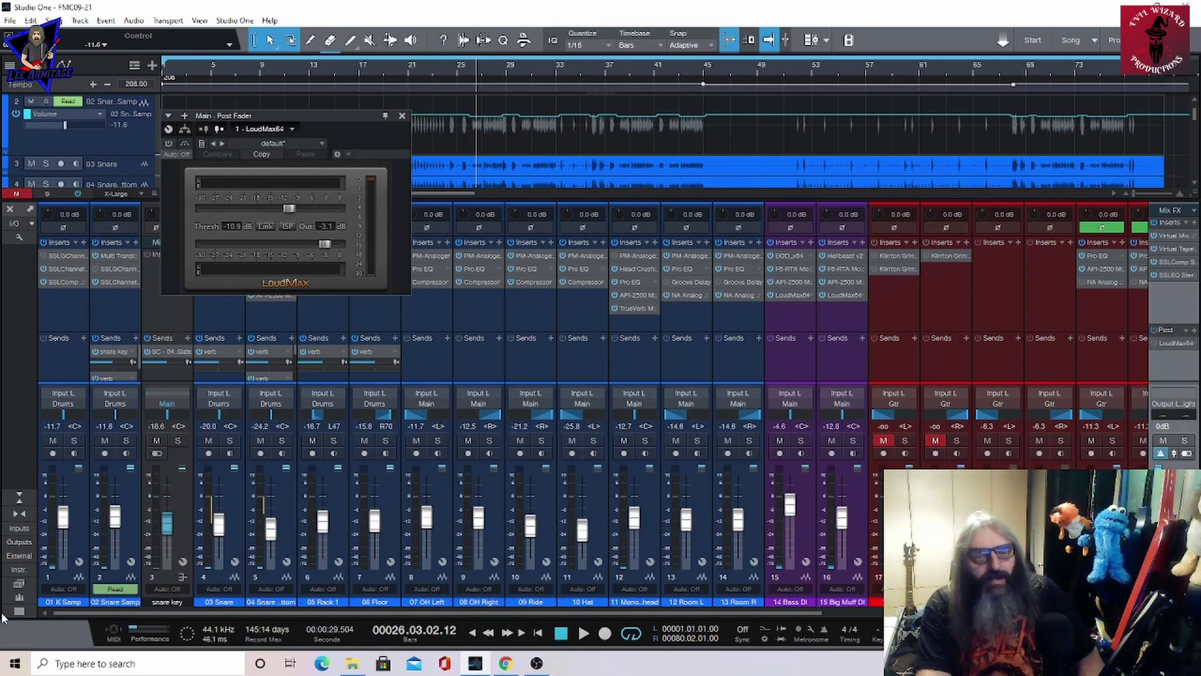
- Open the Export Mixdown settings and choose a resolution for the wave file
key(ctrl+e)
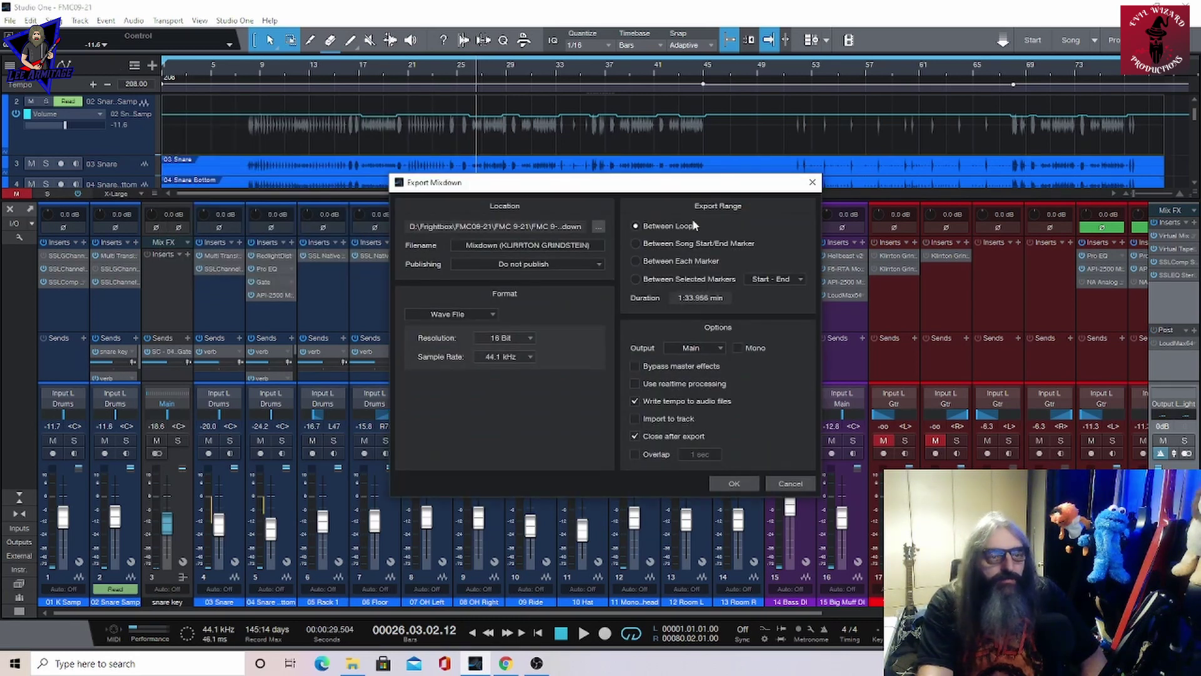
click(532, 338)
click(528, 364)
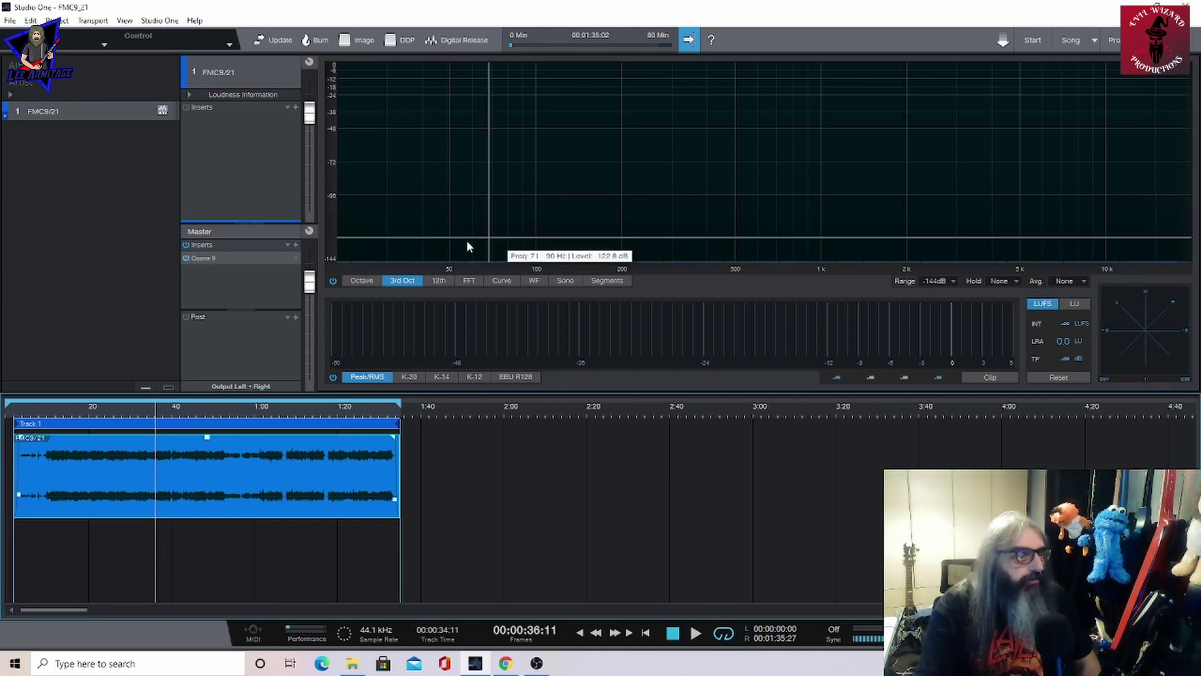
- Review the Dynamics and Maximizer modules of Ozone 9 on the mastering project's Master channel while playing the song
double_click(248, 259)
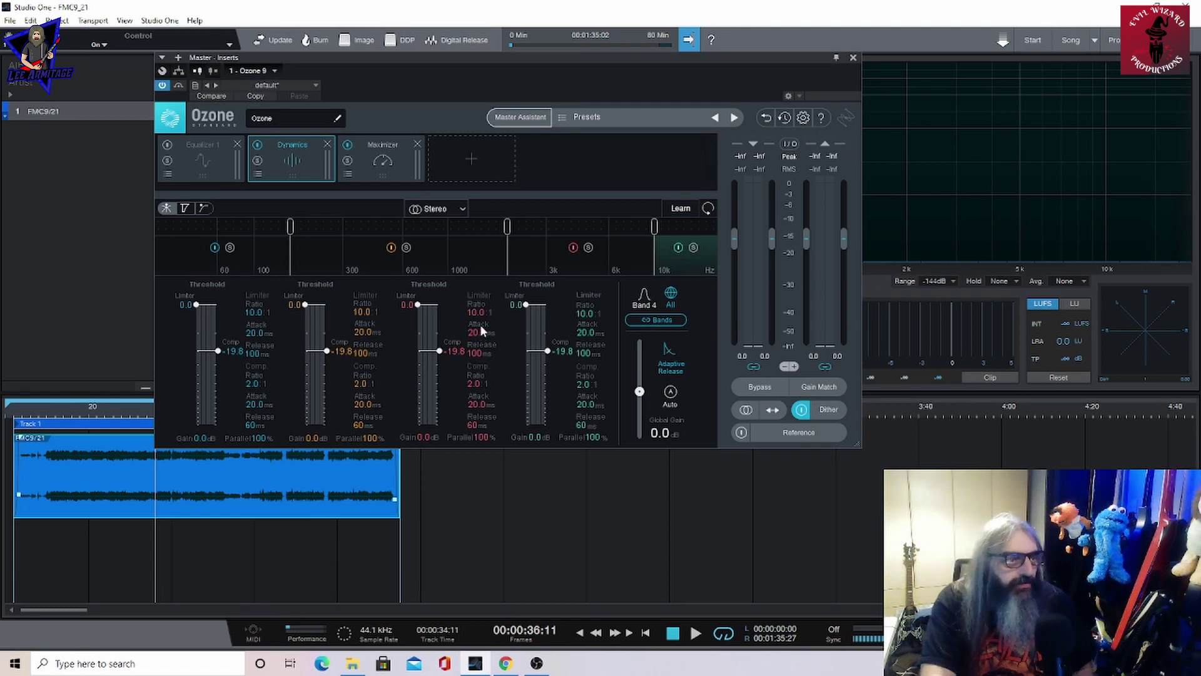
click(397, 169)
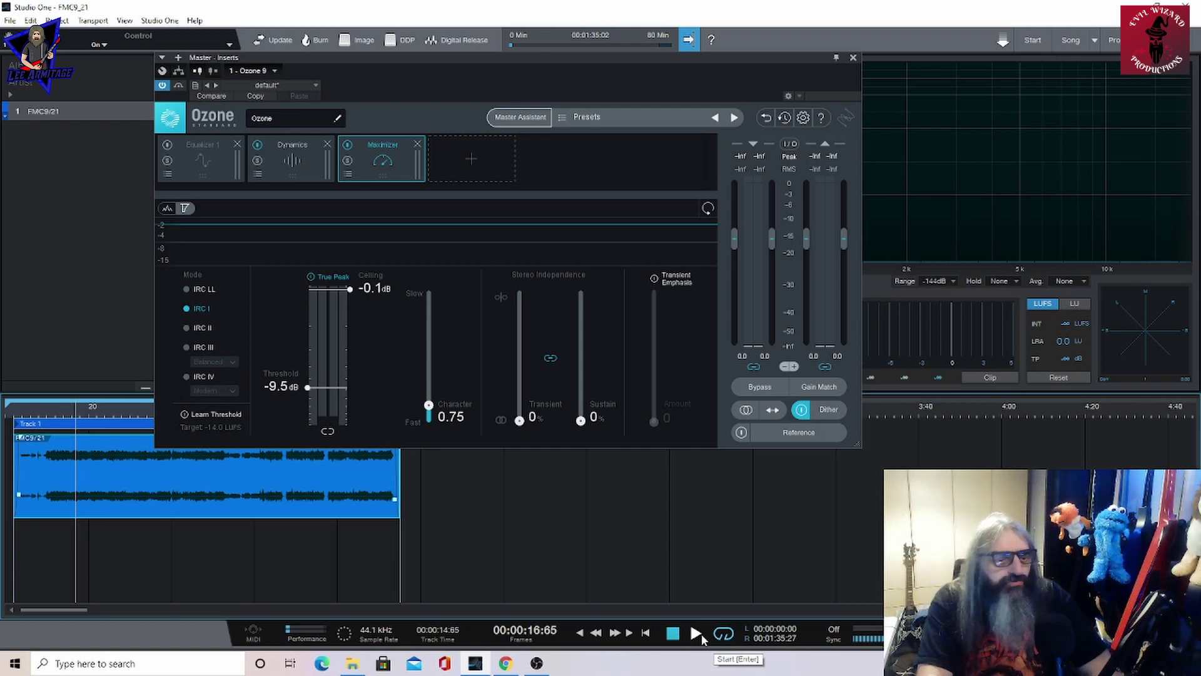
click(696, 634)
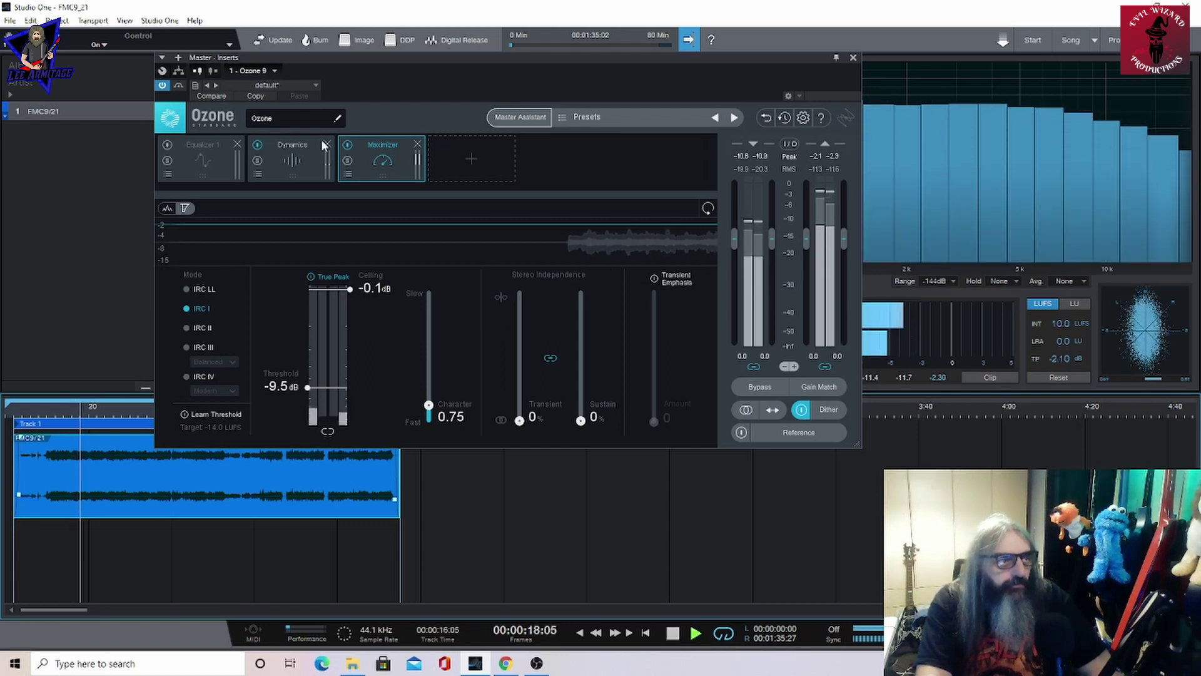
click(296, 160)
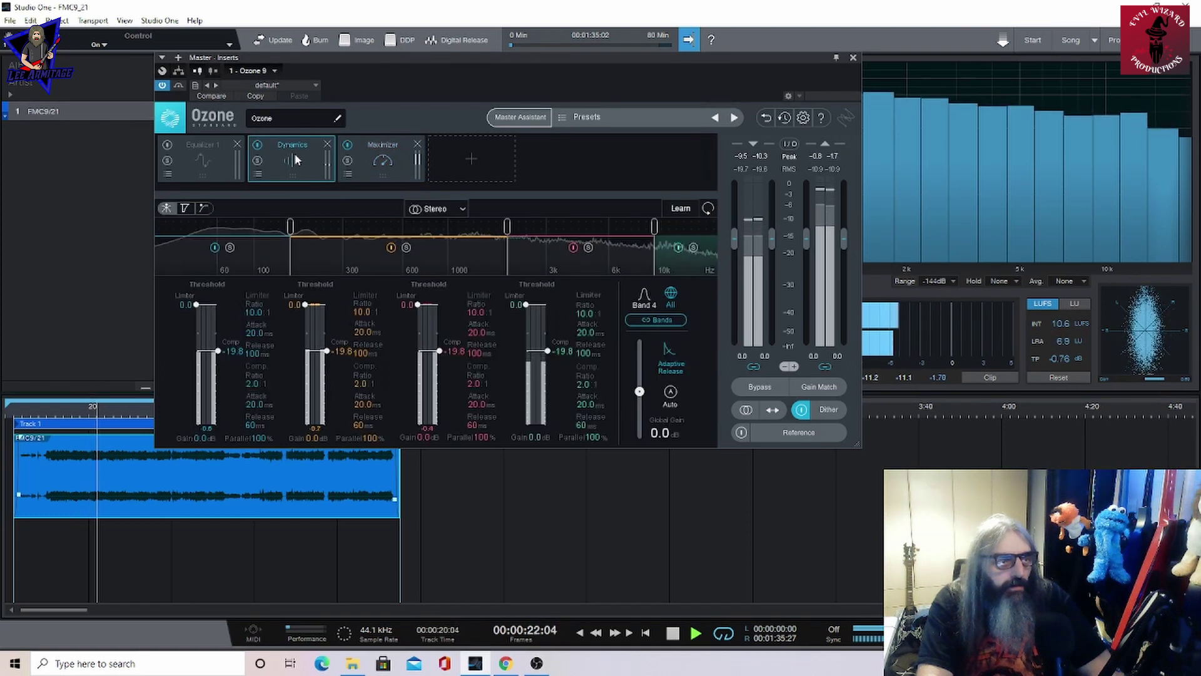
key(space)
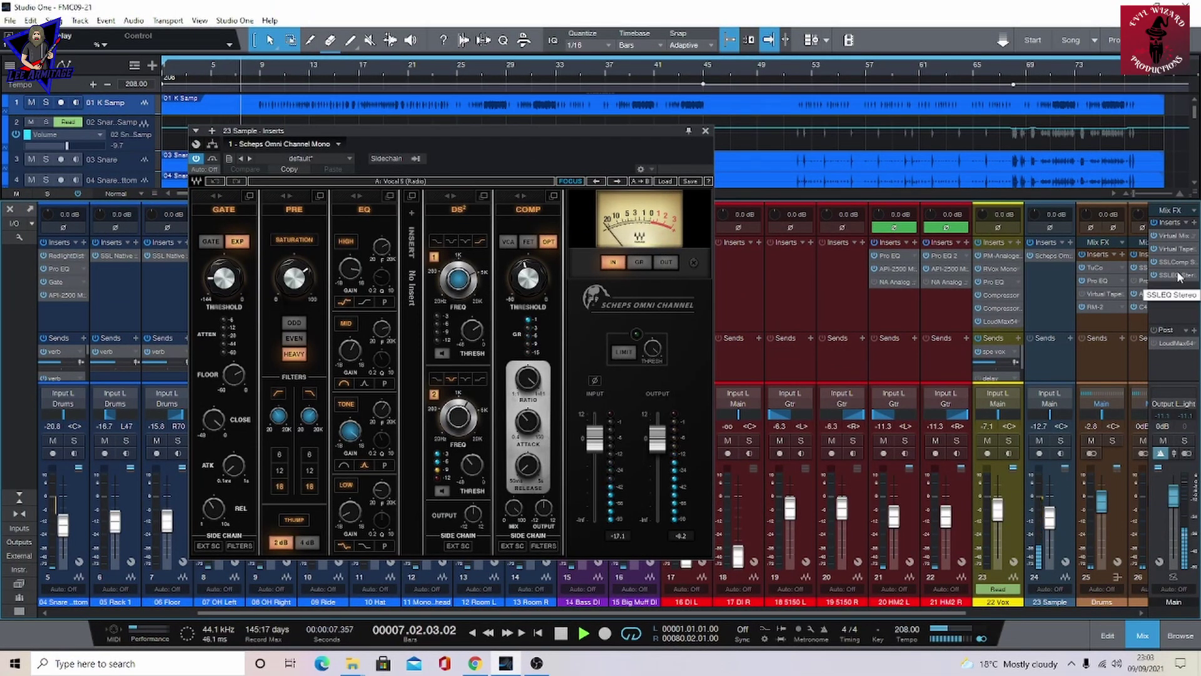
- View the SSLEQ Stereo, SSLComp Stereo, Virtual Tape Machines and Virtual Mix Rack inserts on the Main output during playback
click(1180, 275)
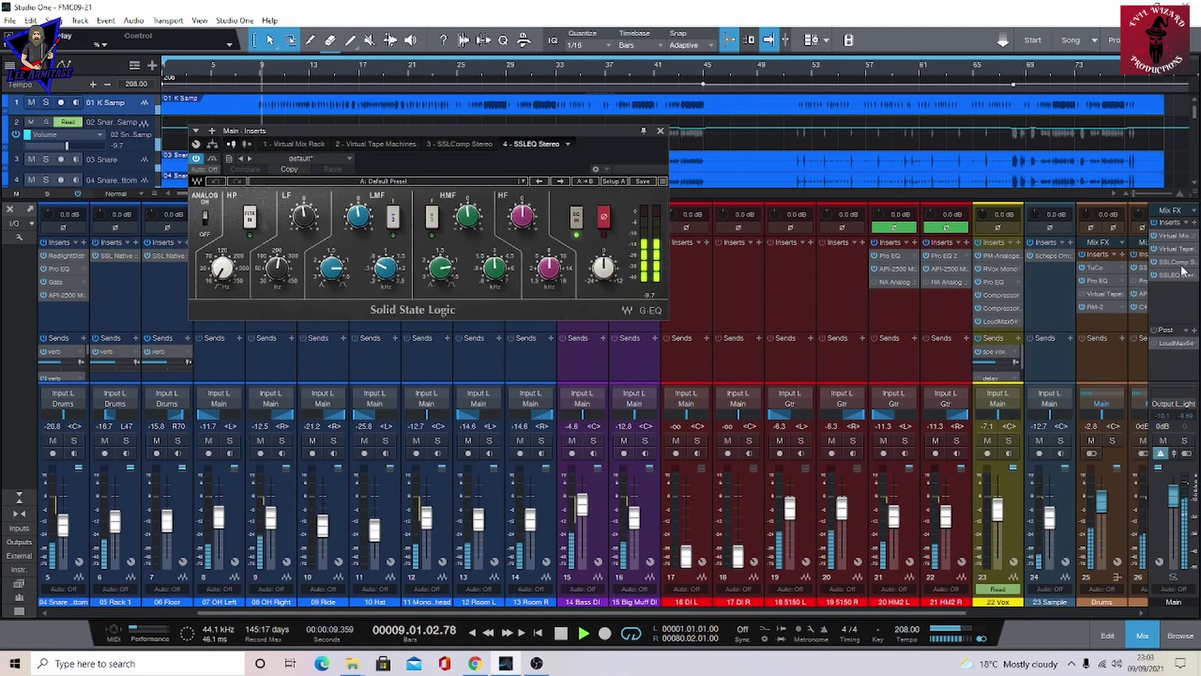
click(1182, 265)
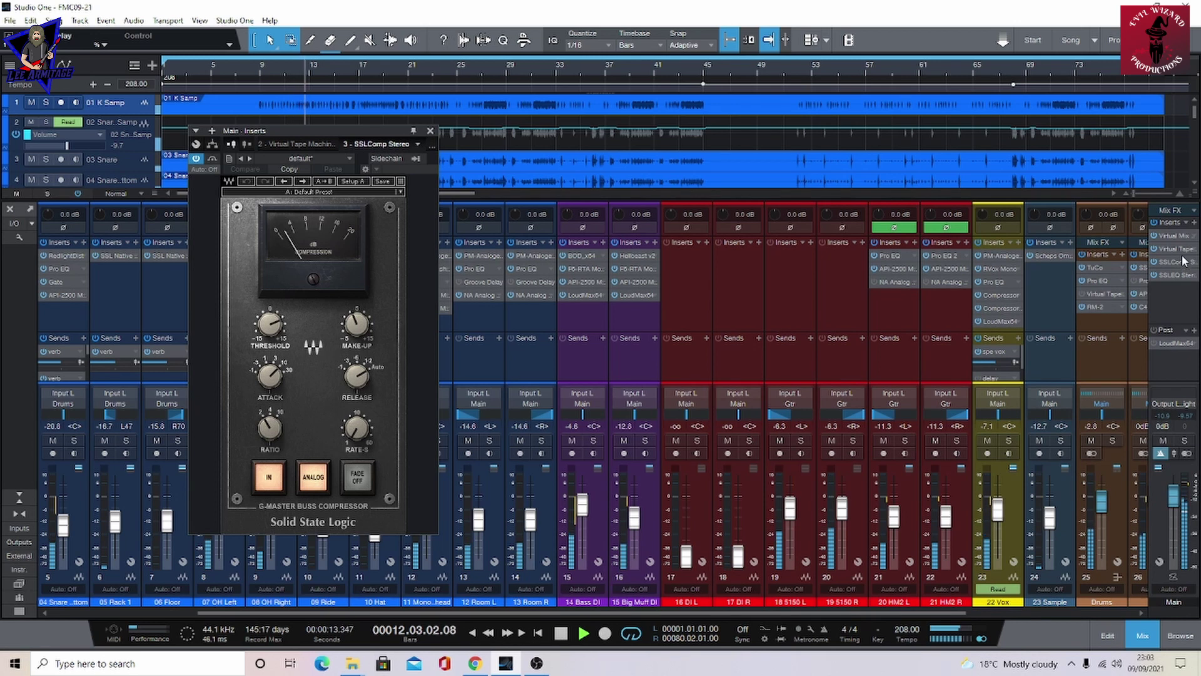
click(1178, 250)
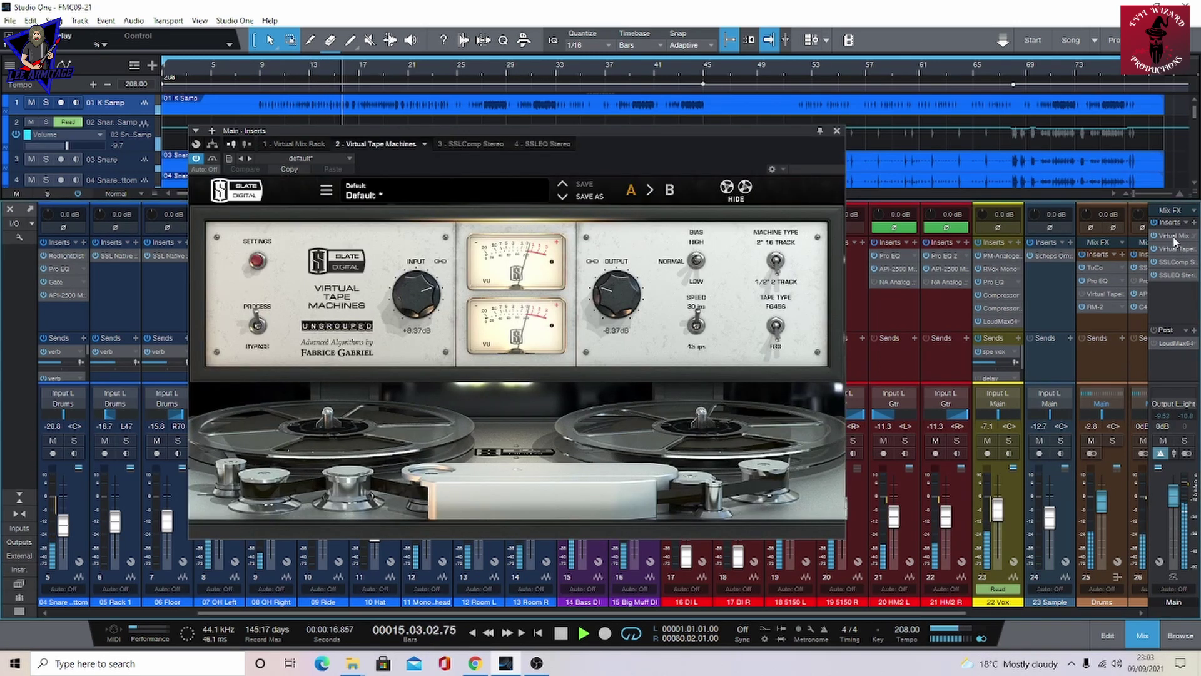
click(1175, 237)
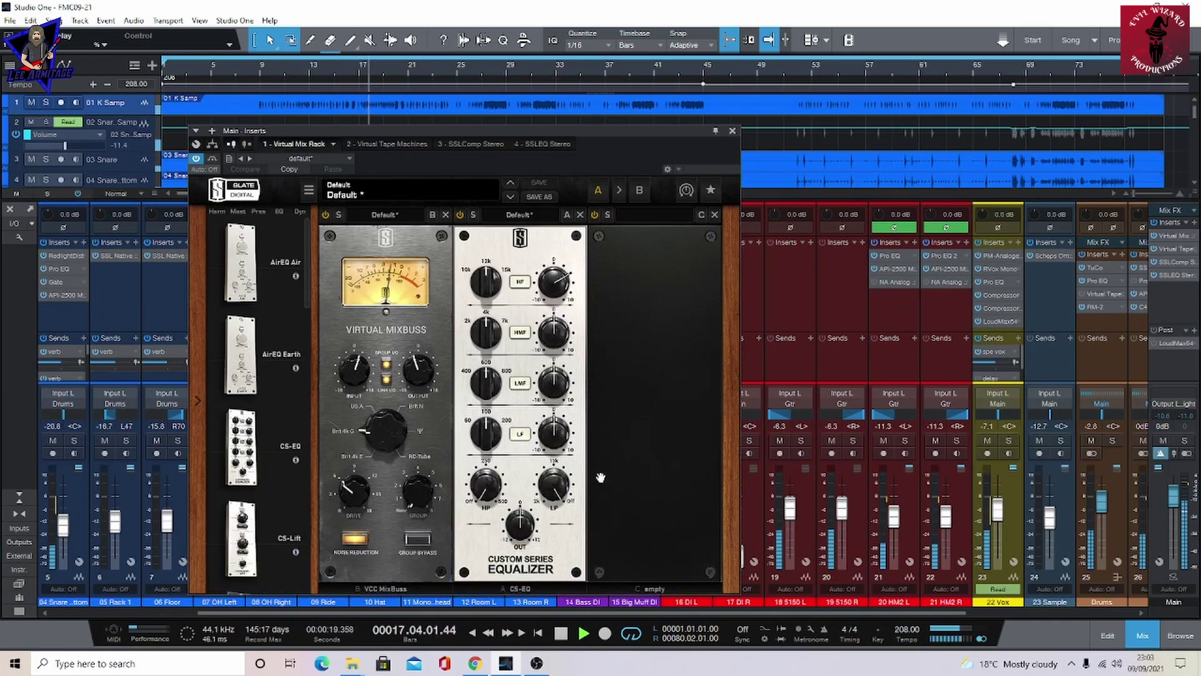
- Inspect the SSLChannel and SSLComp inserts on 01 K Samp and the Multi Transient and SSLChannel inserts on 02 Snare Samp
drag(528, 613, 338, 614)
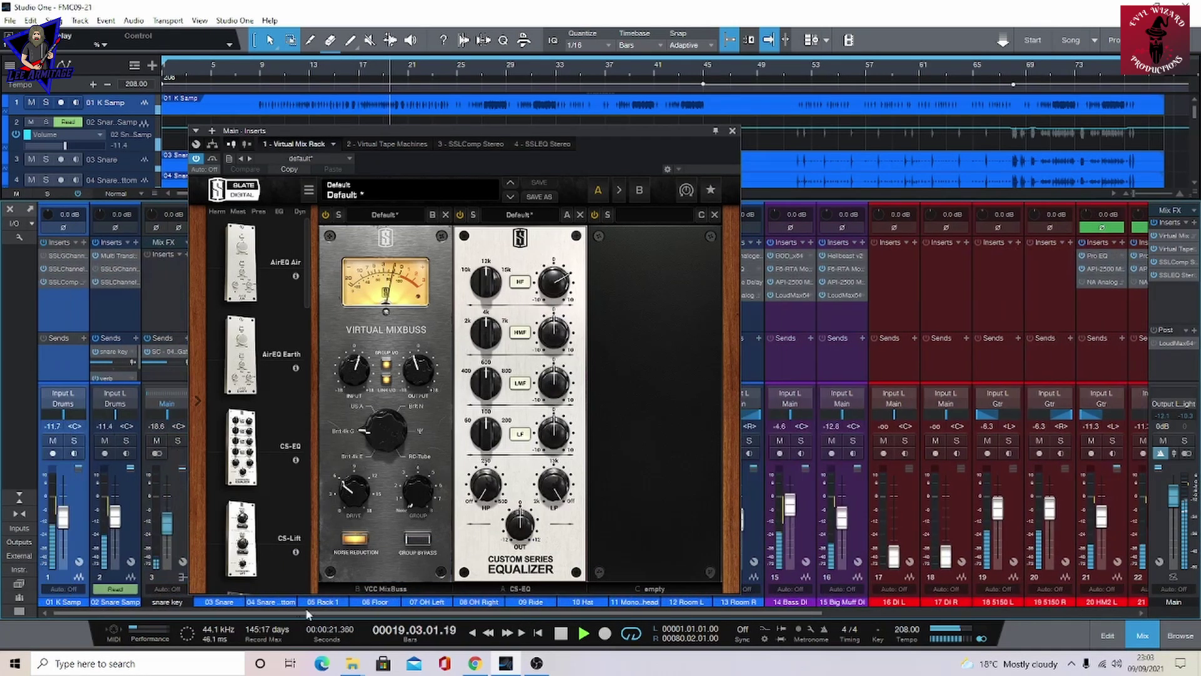
click(66, 269)
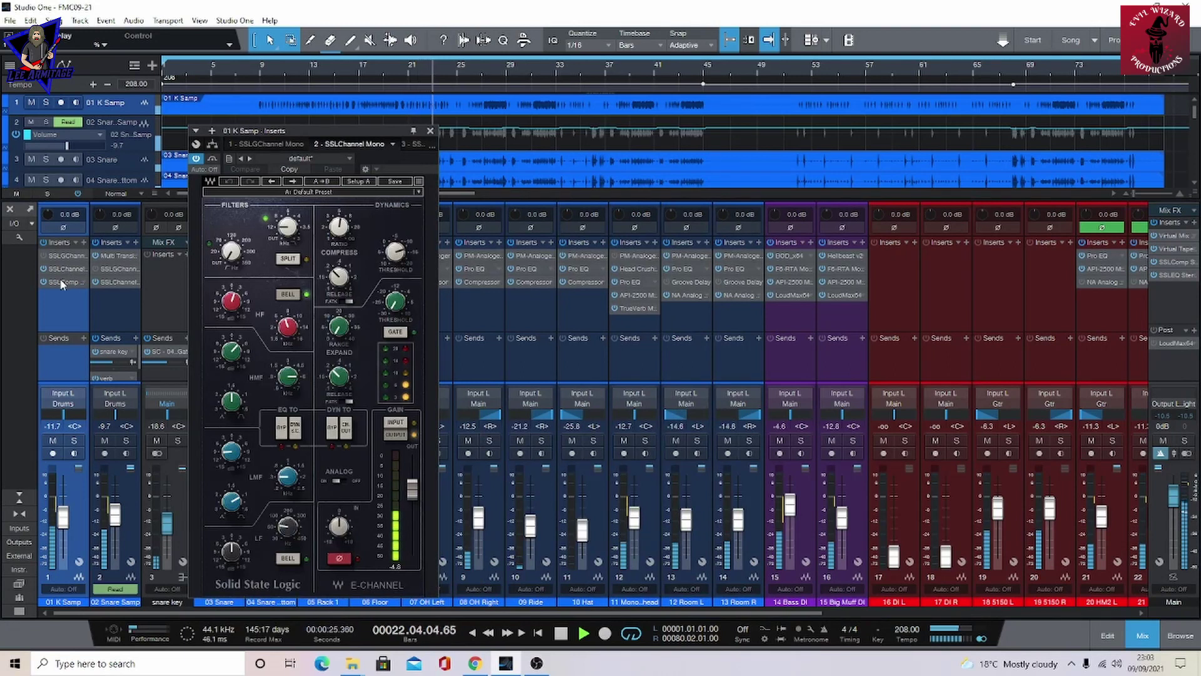
click(70, 281)
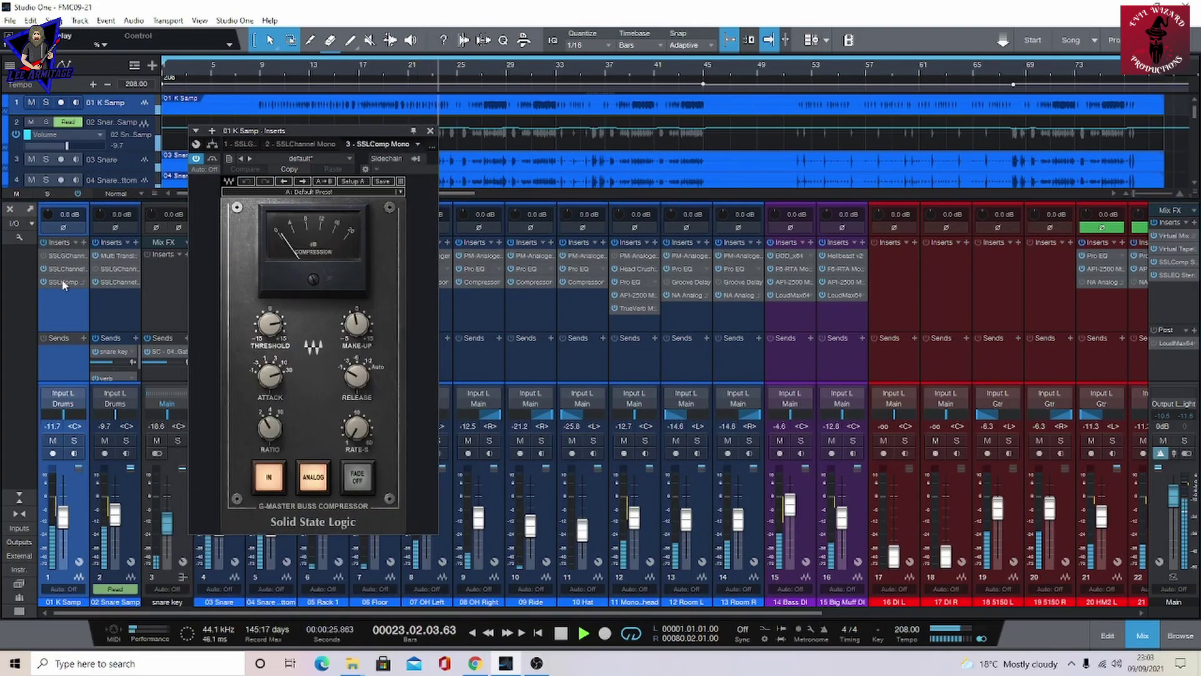
click(116, 256)
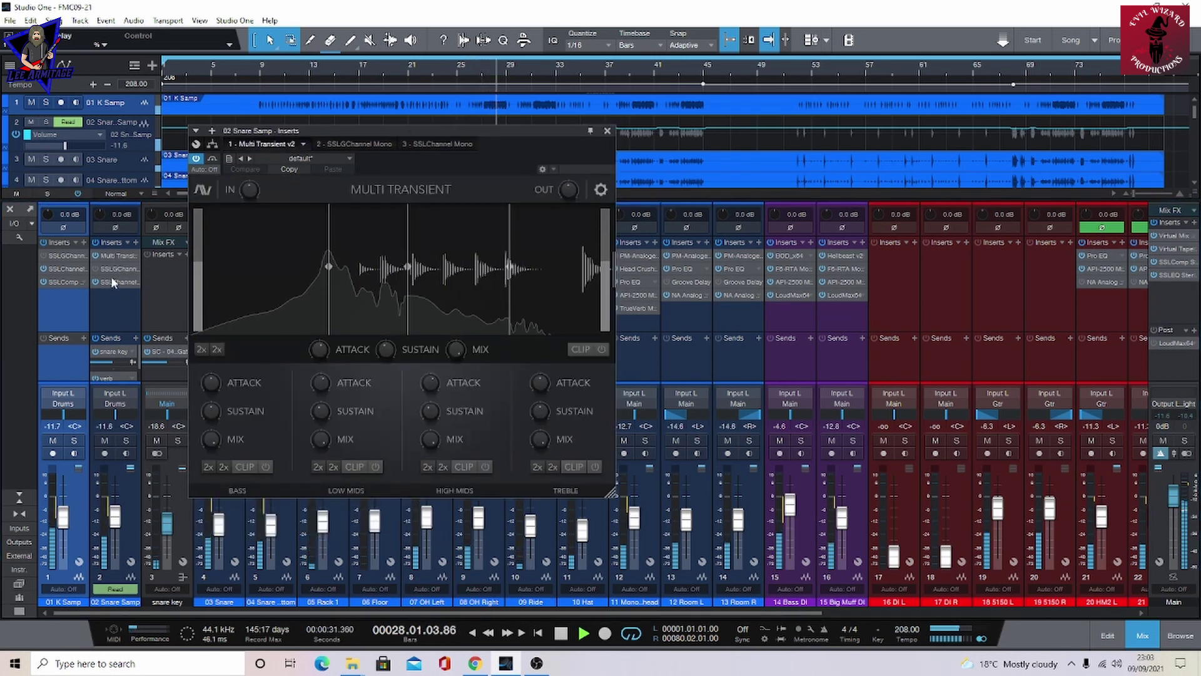
click(109, 281)
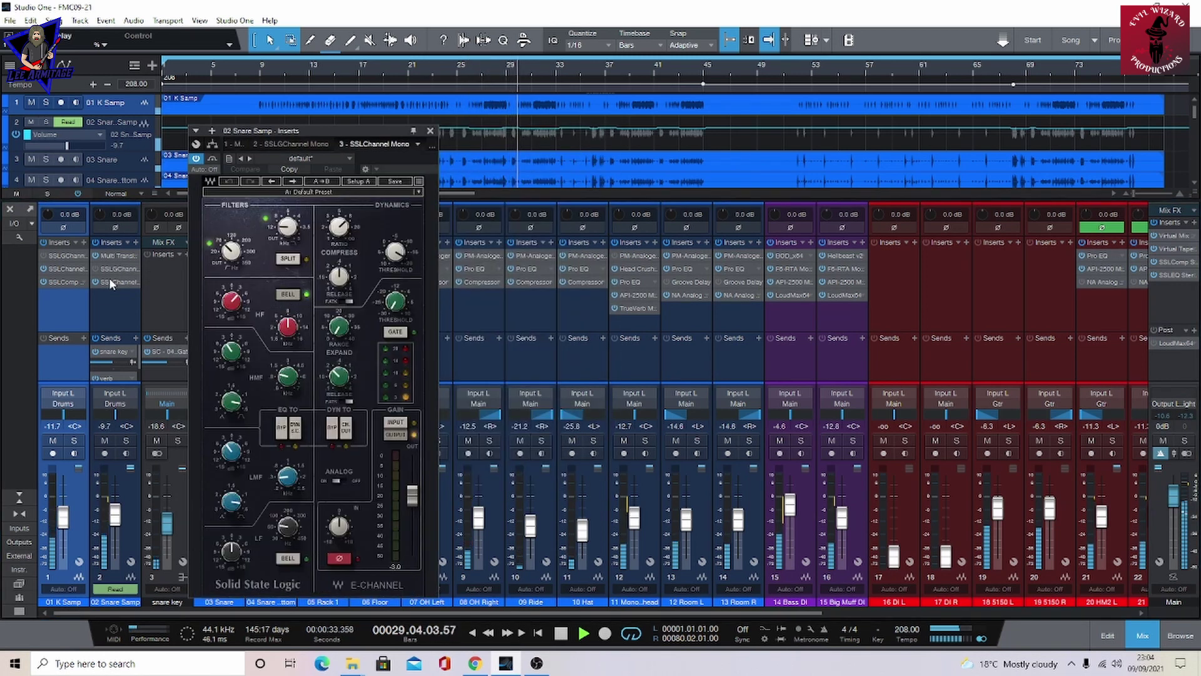
click(430, 130)
- View the SSL Native Channelstrip on 05 Rack 1, followed by the 14 Bass DI insert chain through to LoudMax64
click(325, 260)
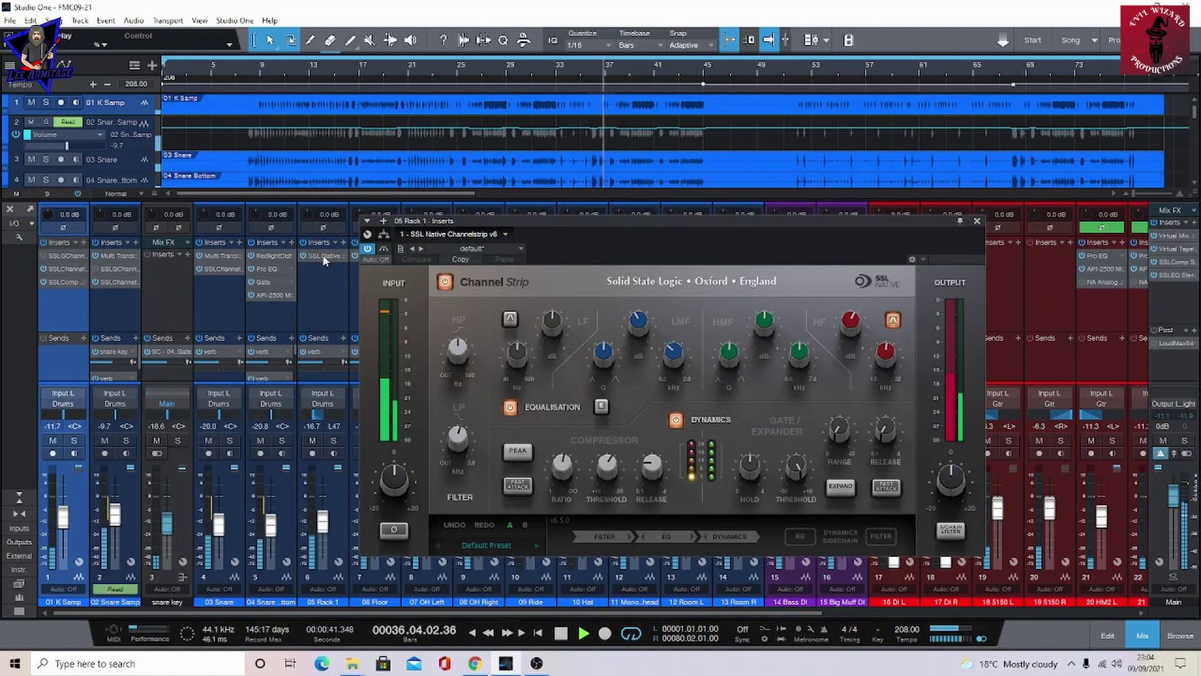
click(977, 221)
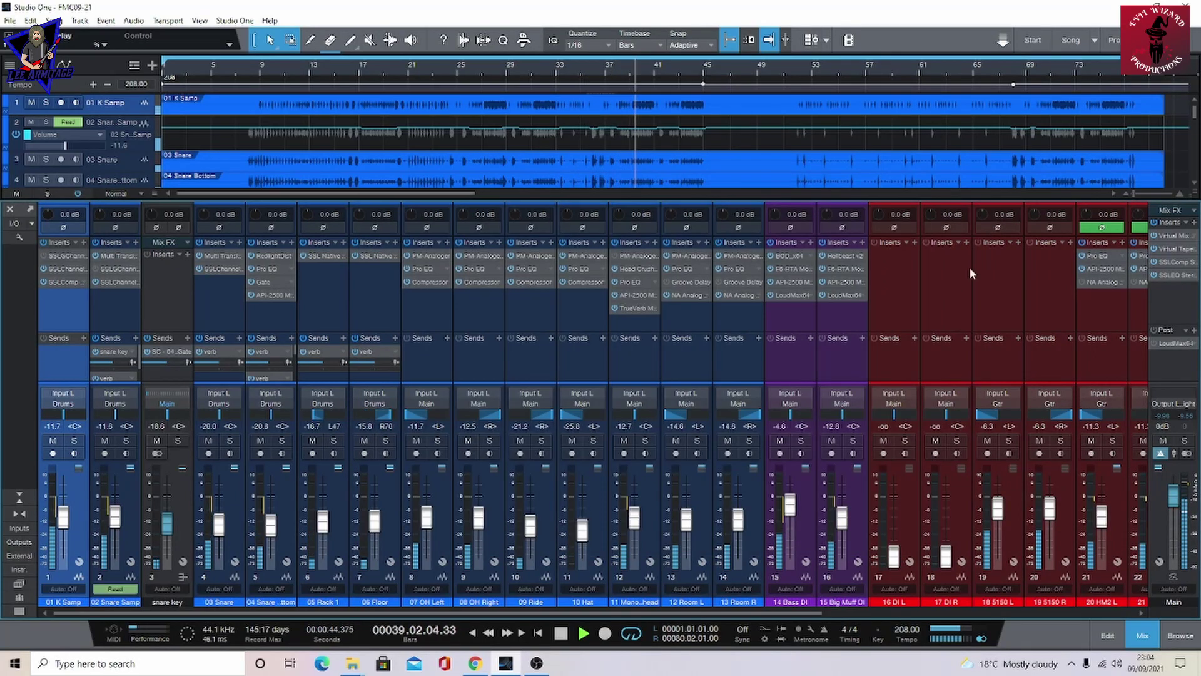
click(789, 256)
click(788, 269)
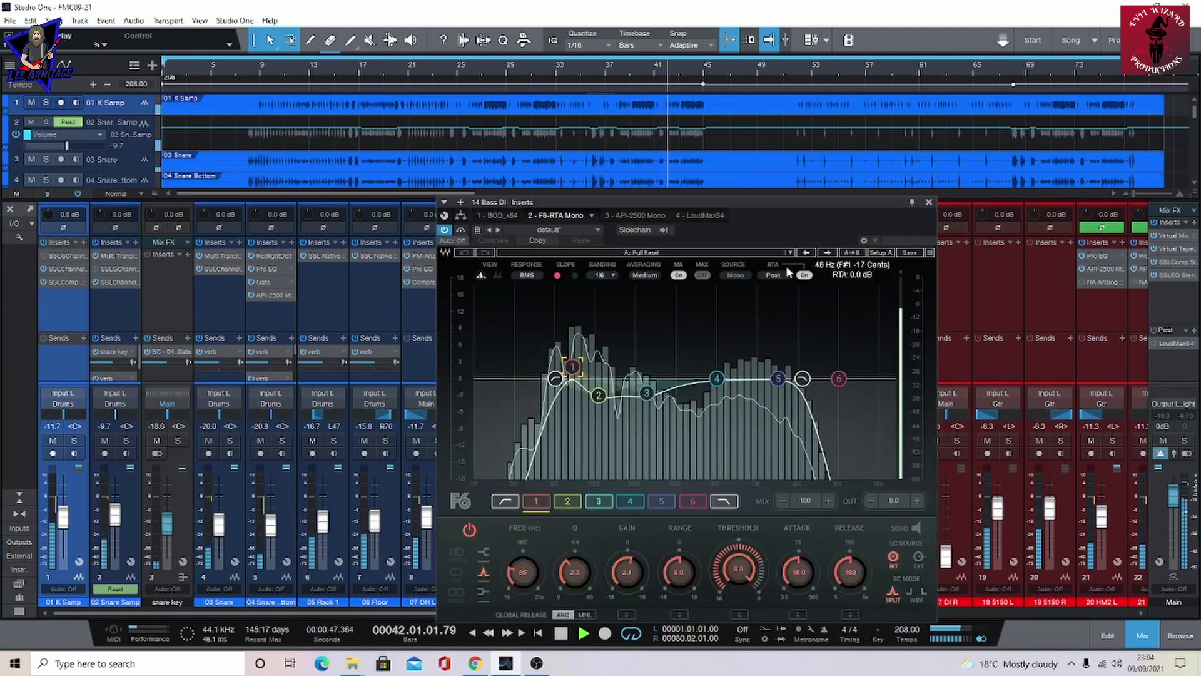
click(639, 214)
click(703, 215)
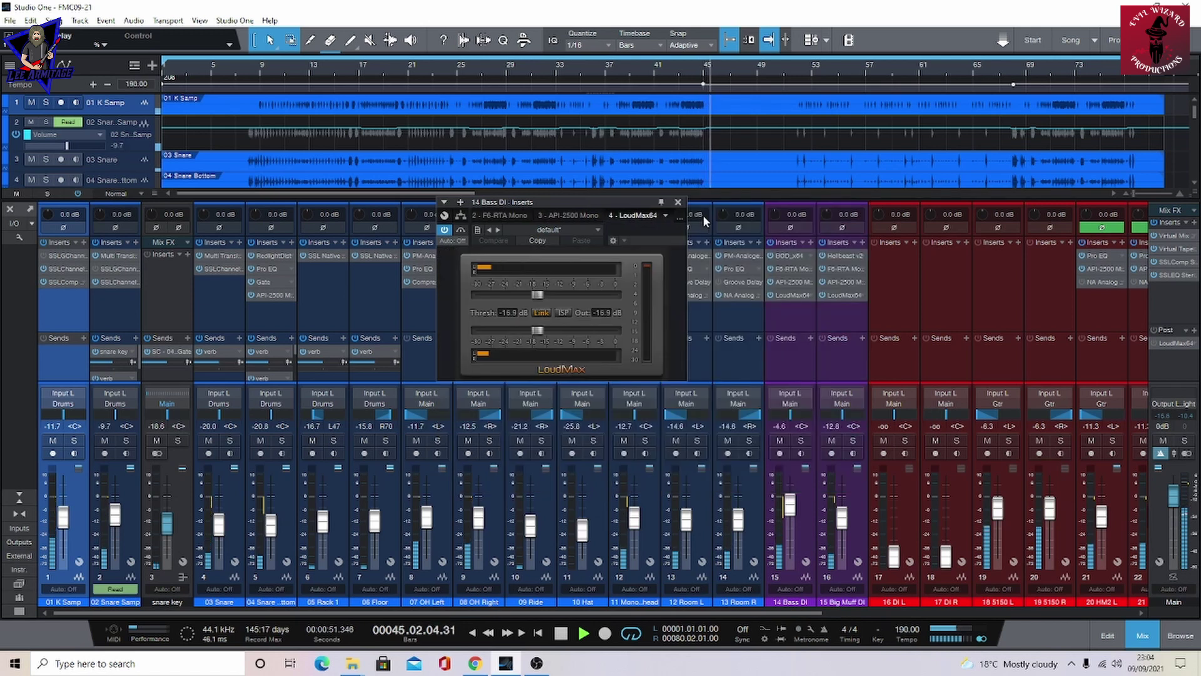
- View the SSL Native Channelstrip, API-550B Stereo and C4 Stereo inserts on the Gtr bus during playback
drag(816, 614, 942, 612)
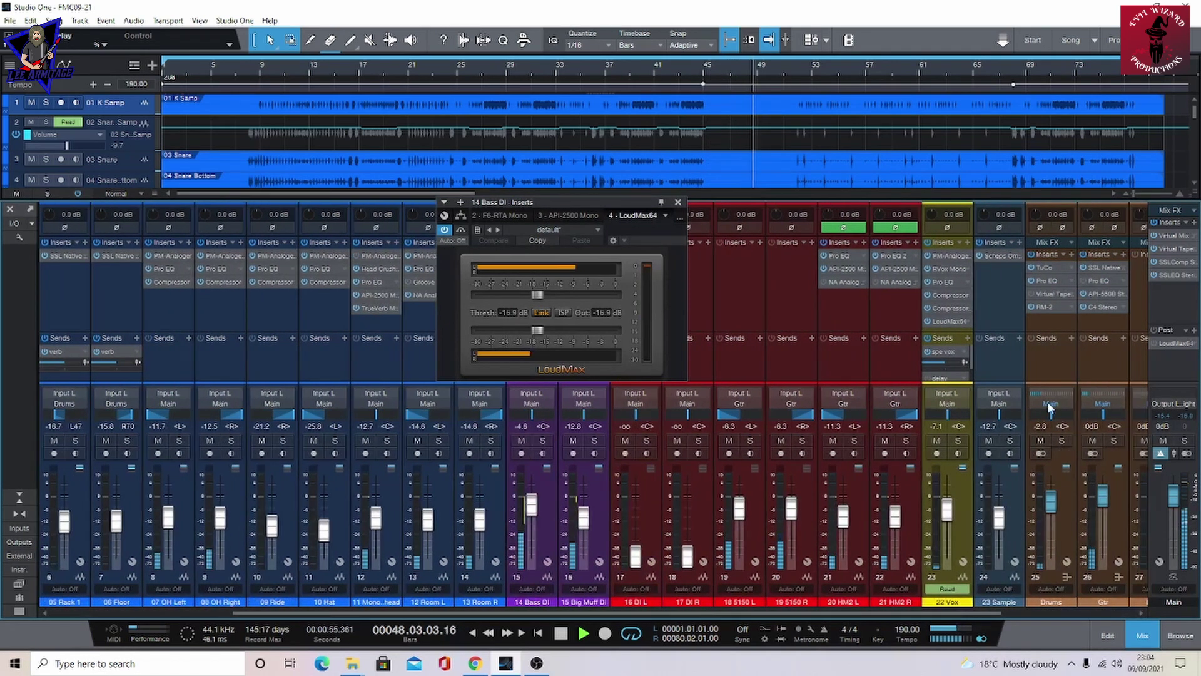
click(1102, 267)
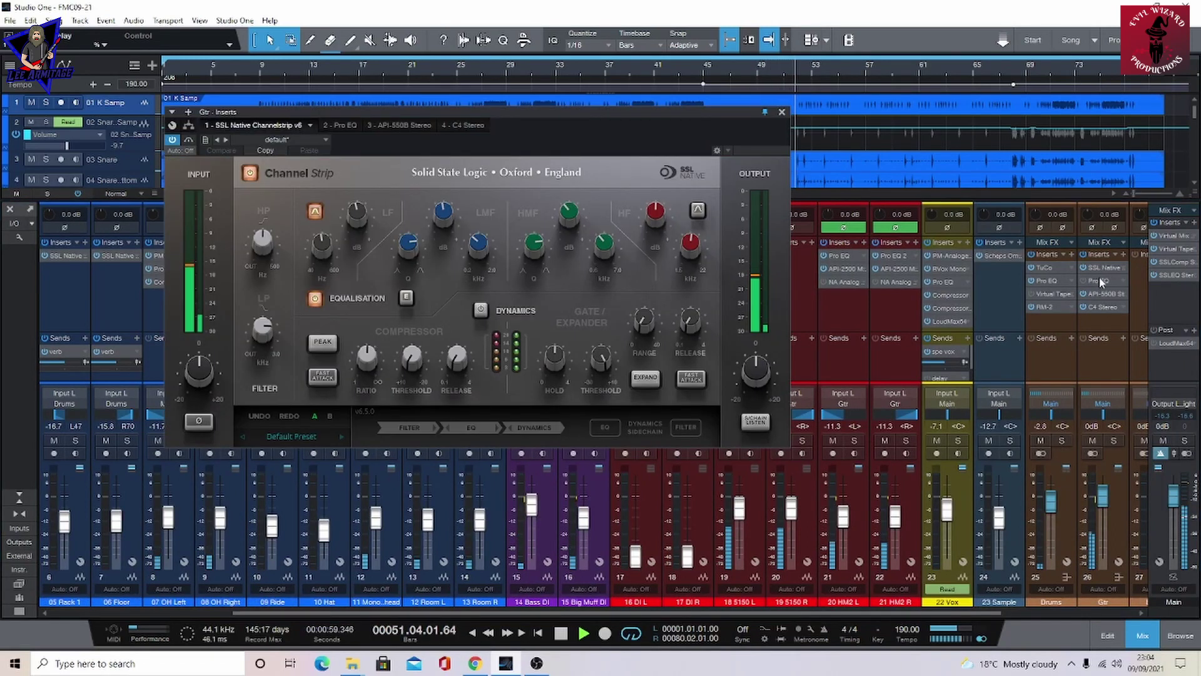
click(1097, 294)
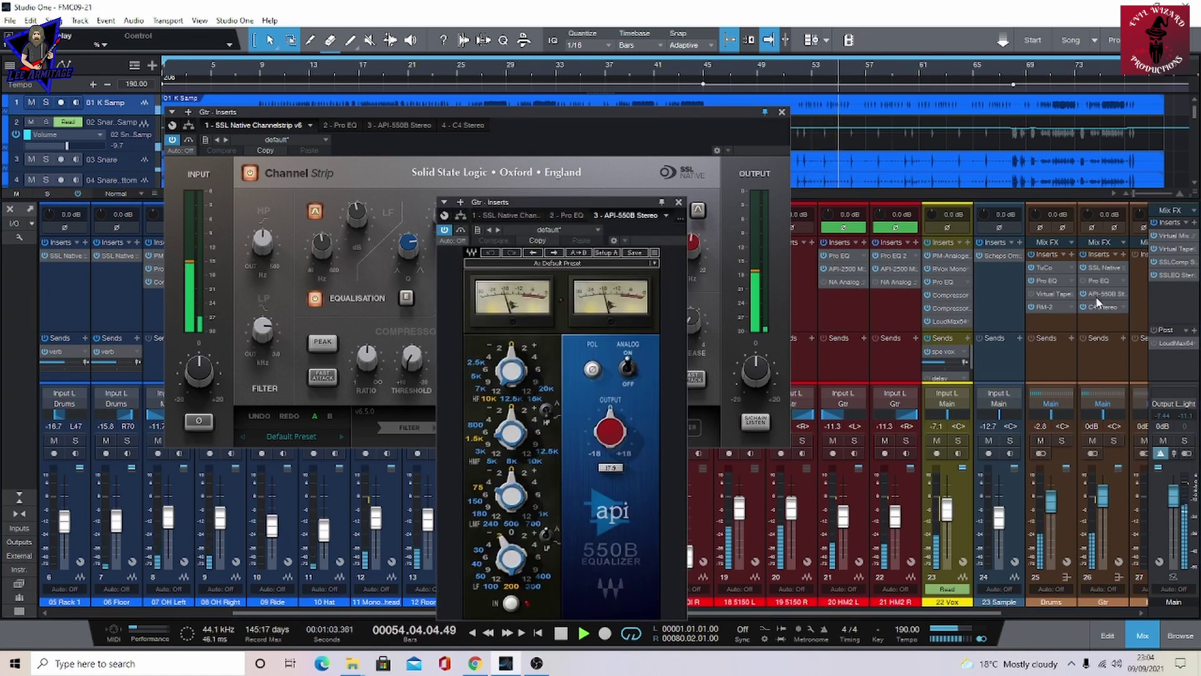
click(1096, 307)
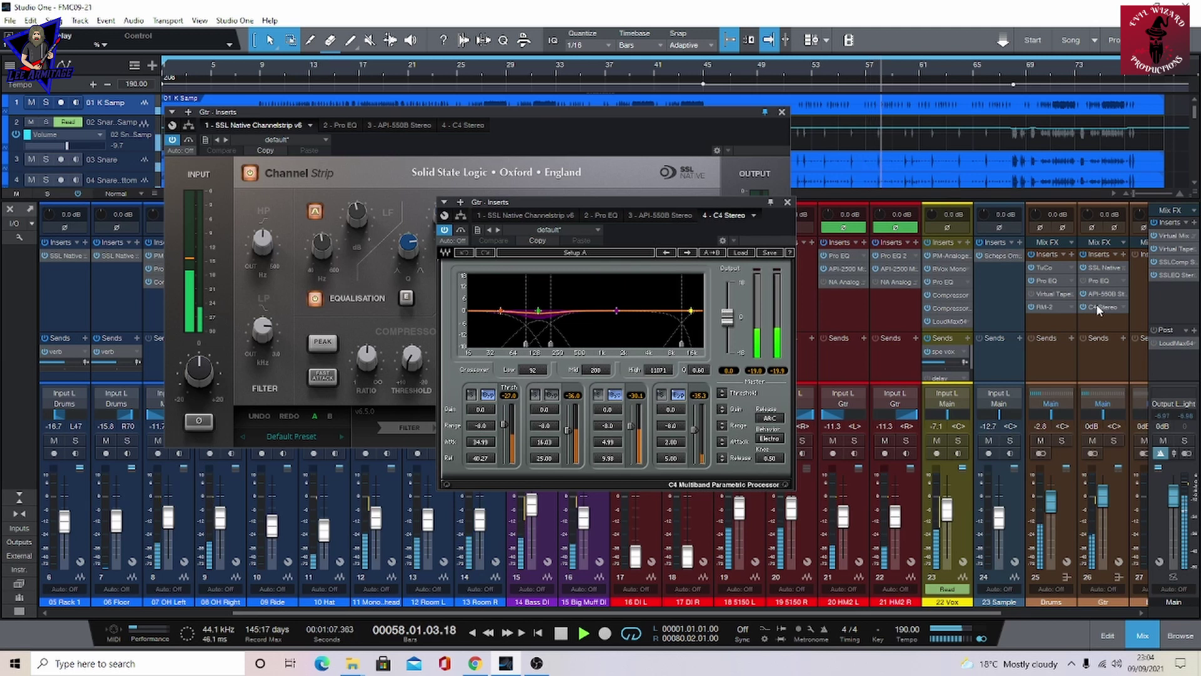
- View the 22 Vox insert chain from PM-Analoger through RVox Mono, Pro EQ and both compressors to LoudMax64, and close the Gtr bus inserts
click(949, 256)
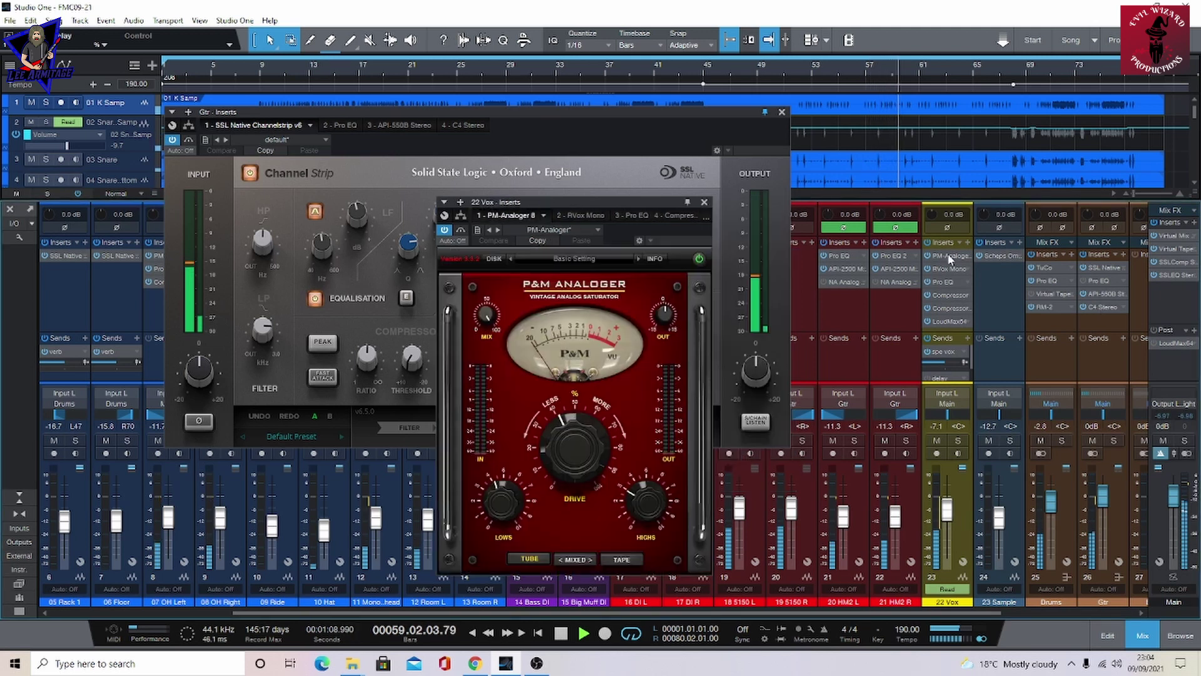
click(949, 268)
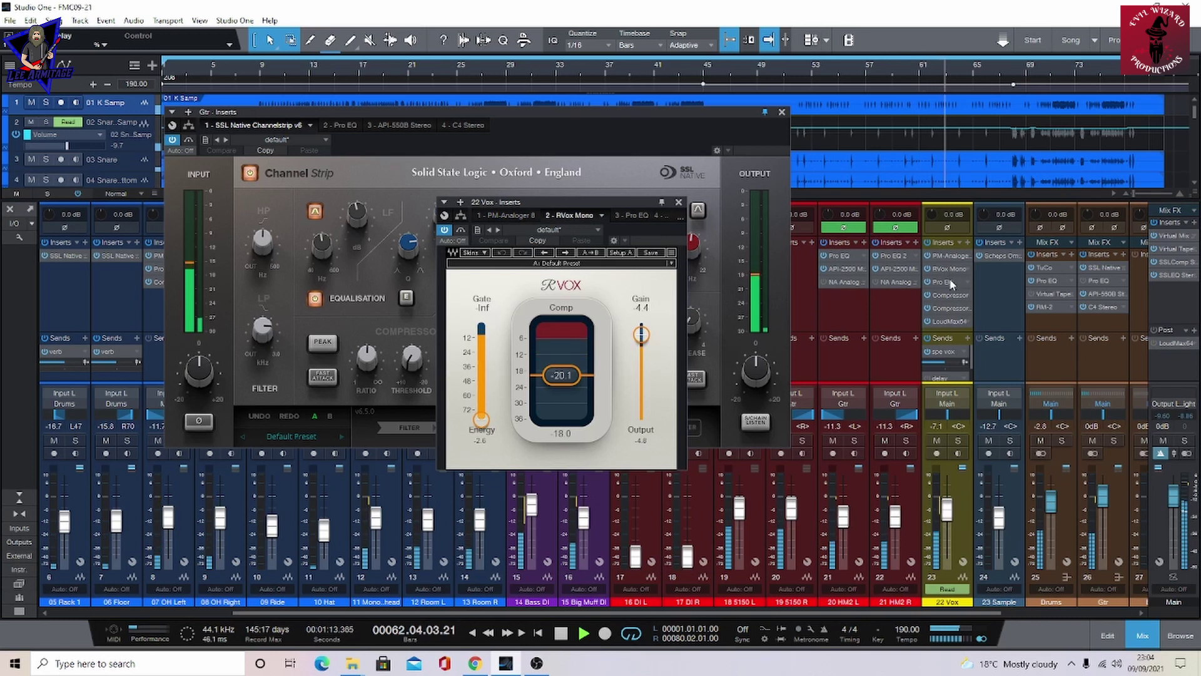
click(950, 282)
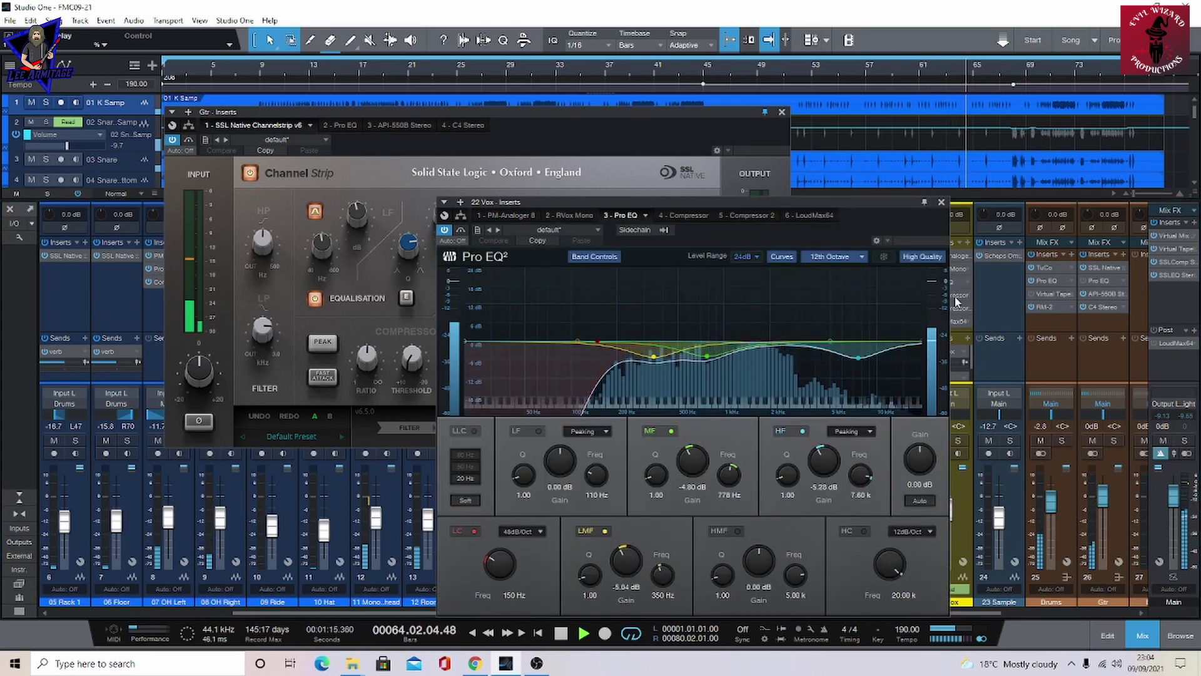
click(952, 295)
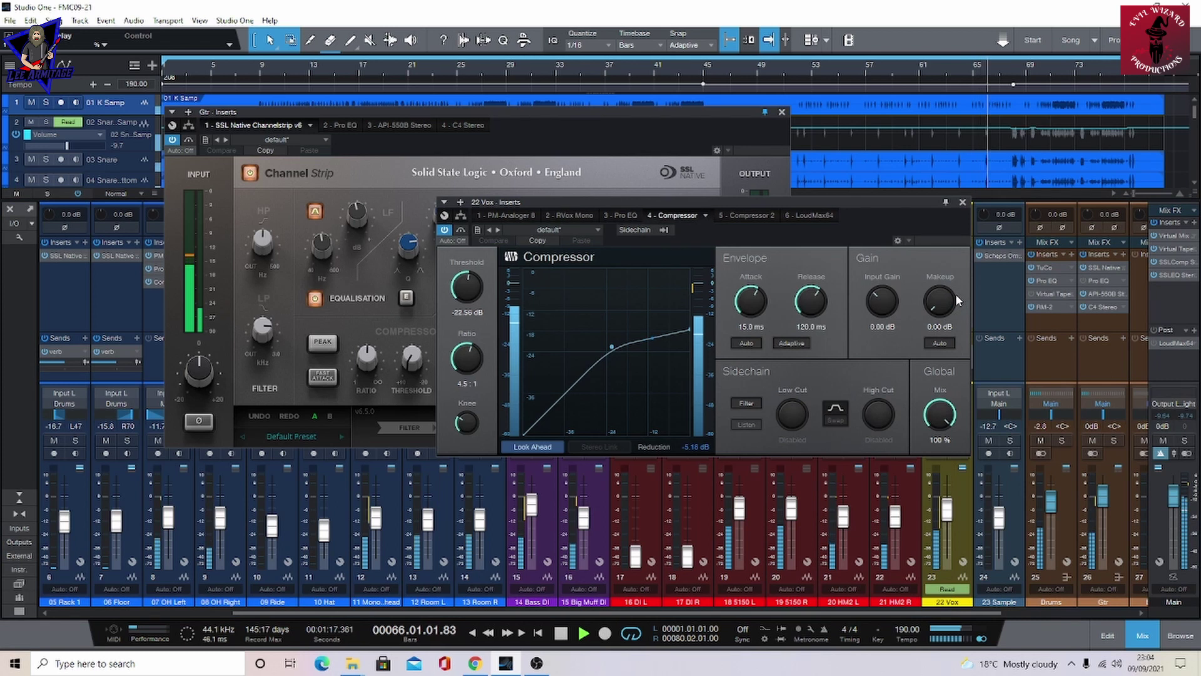
click(747, 215)
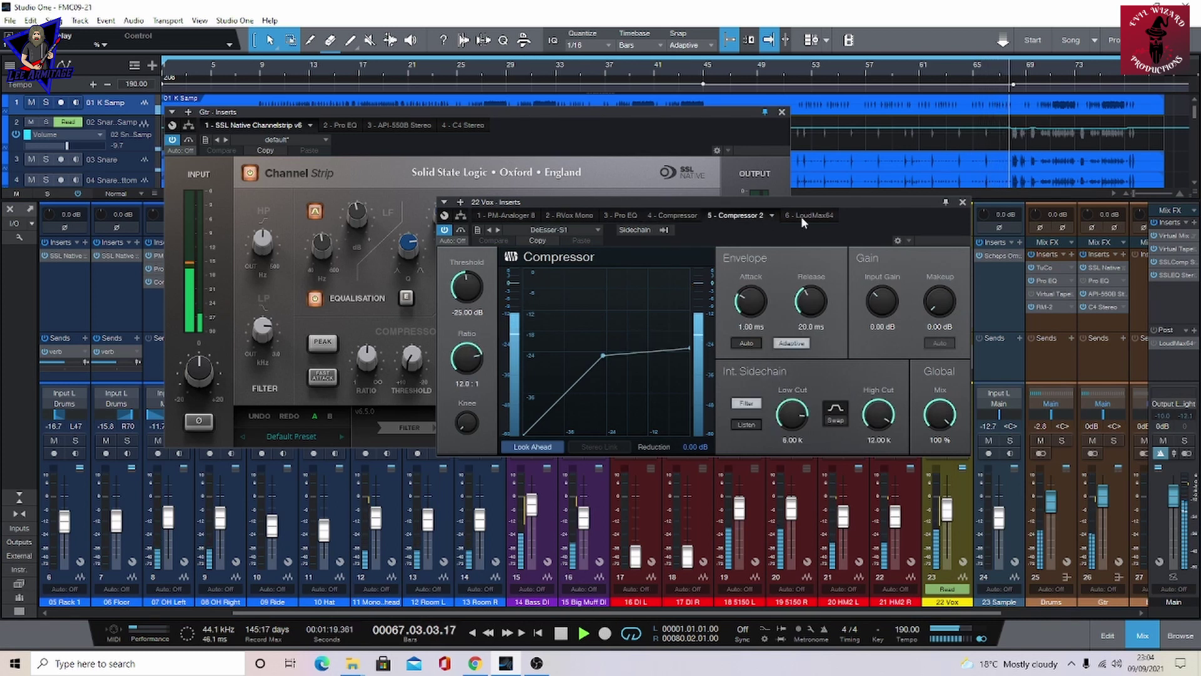
click(802, 215)
click(780, 112)
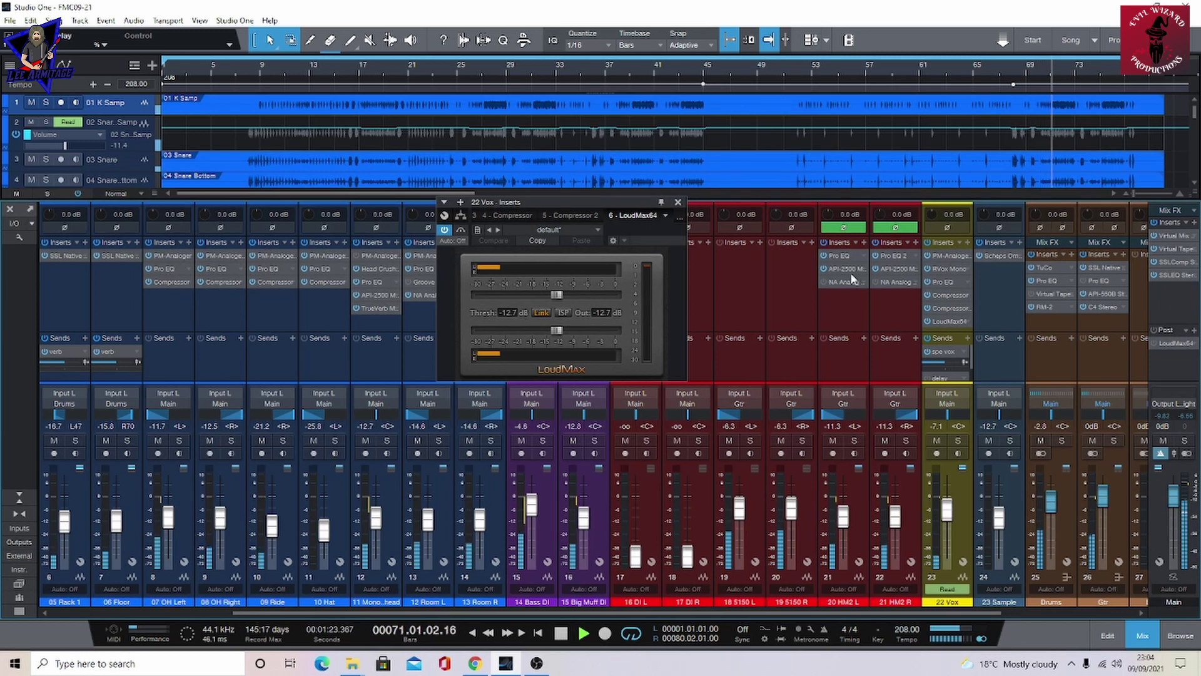
- View the Pro EQ 2, API-2500 Mono and NA Analog Rack Delay inserts on 21 HM2 R, and close the plug-in window
click(895, 255)
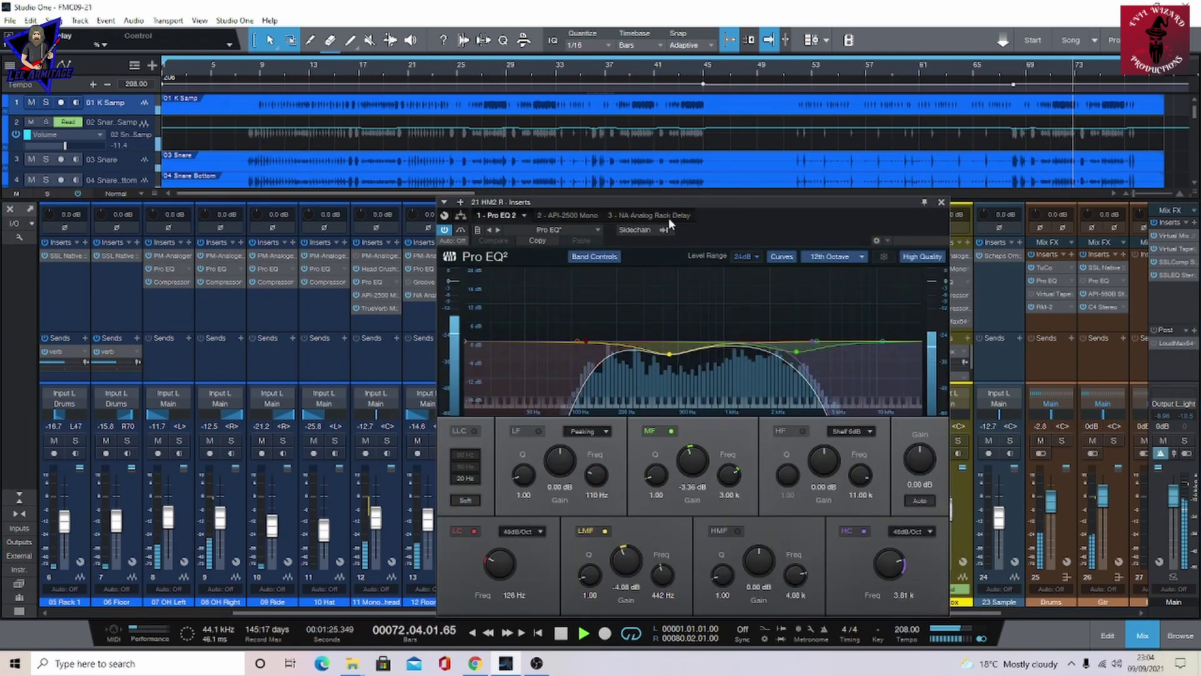
click(577, 214)
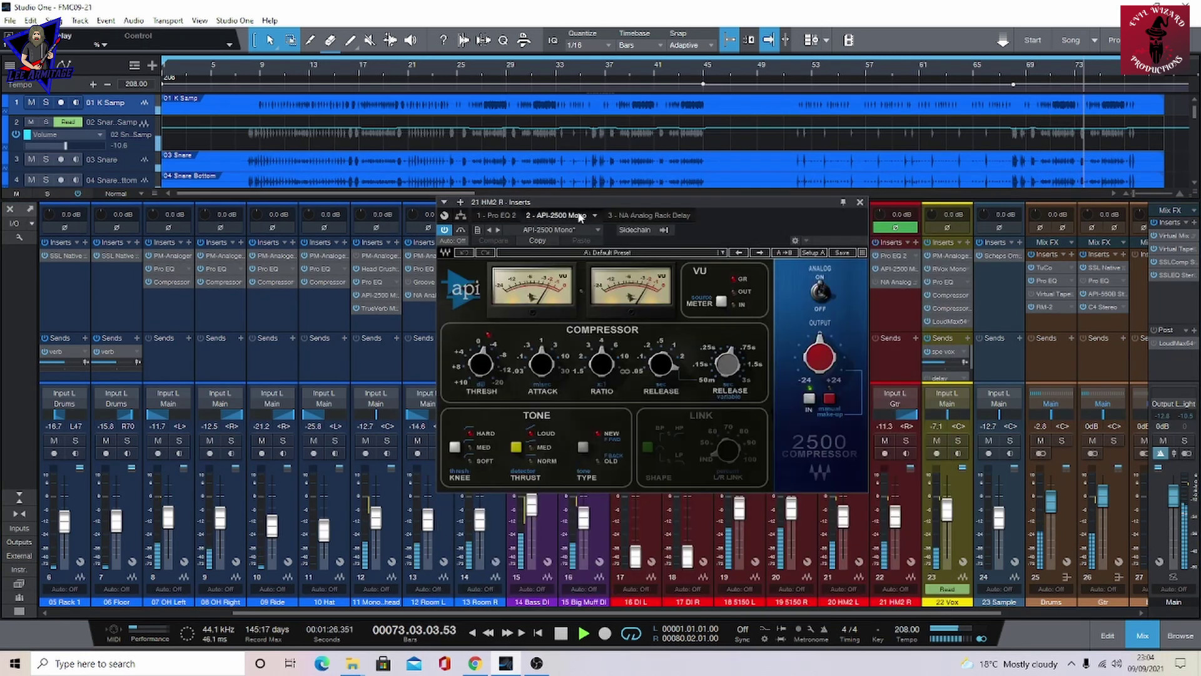
click(645, 214)
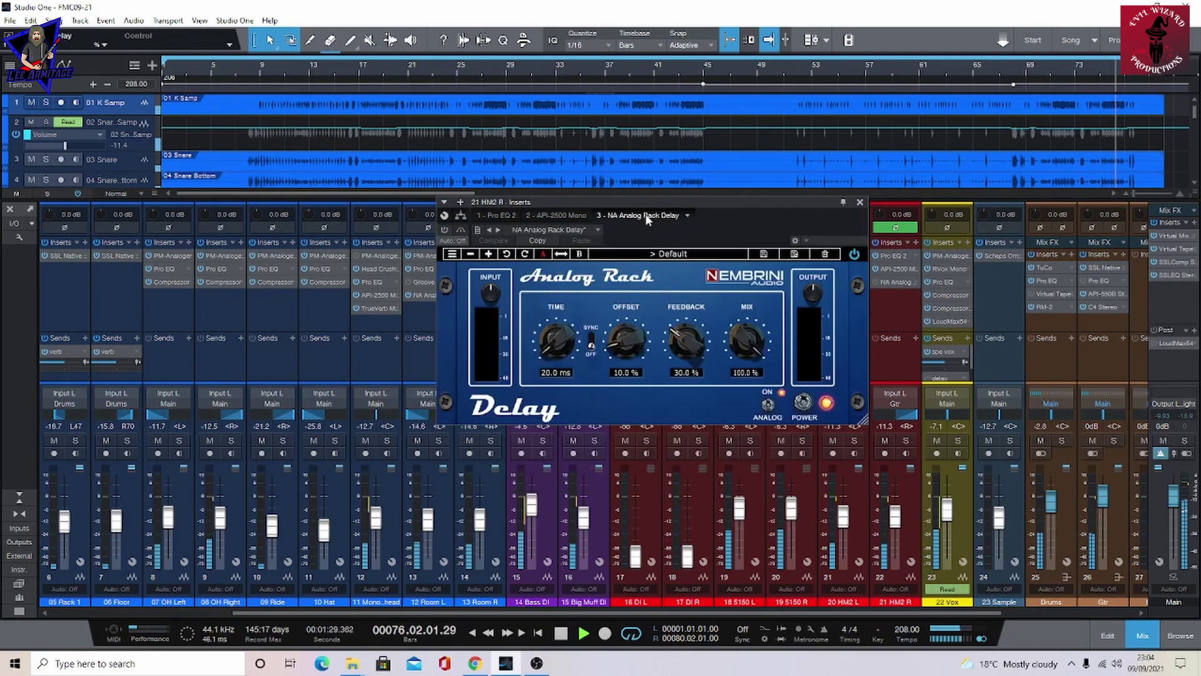
click(860, 202)
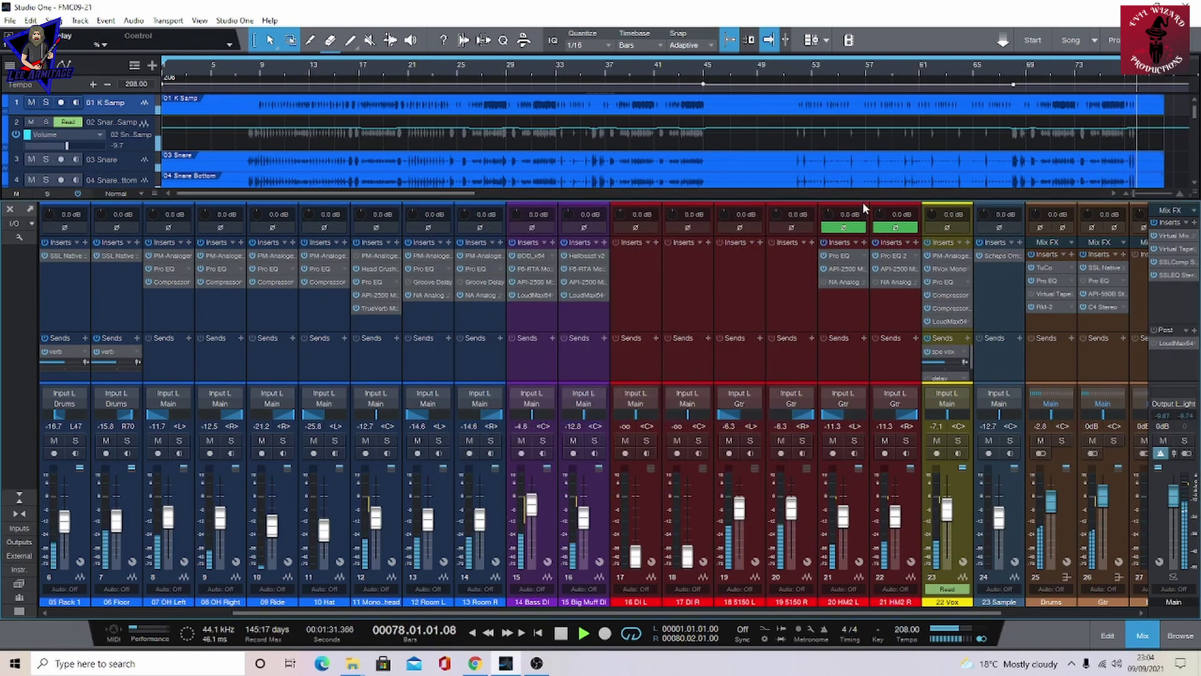